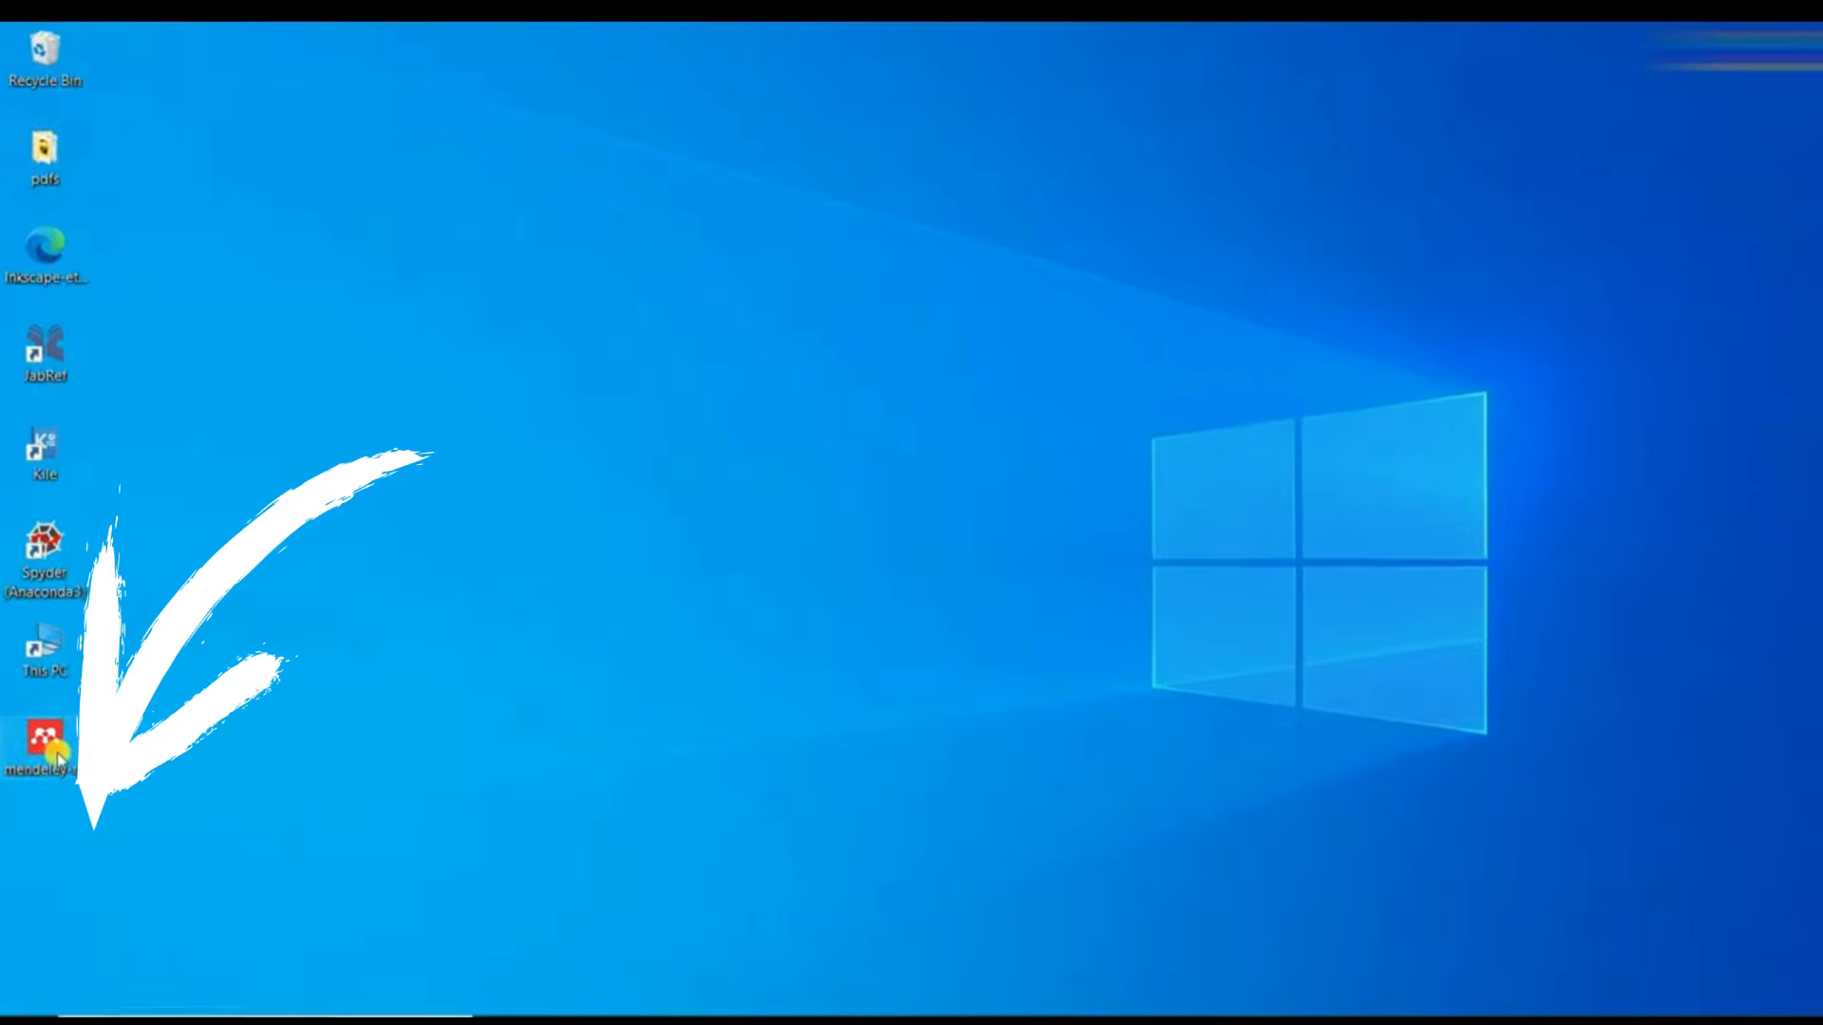
- Run the downloaded Mendeley Reference Manager installer and install the program only for the current user
double_click(45, 754)
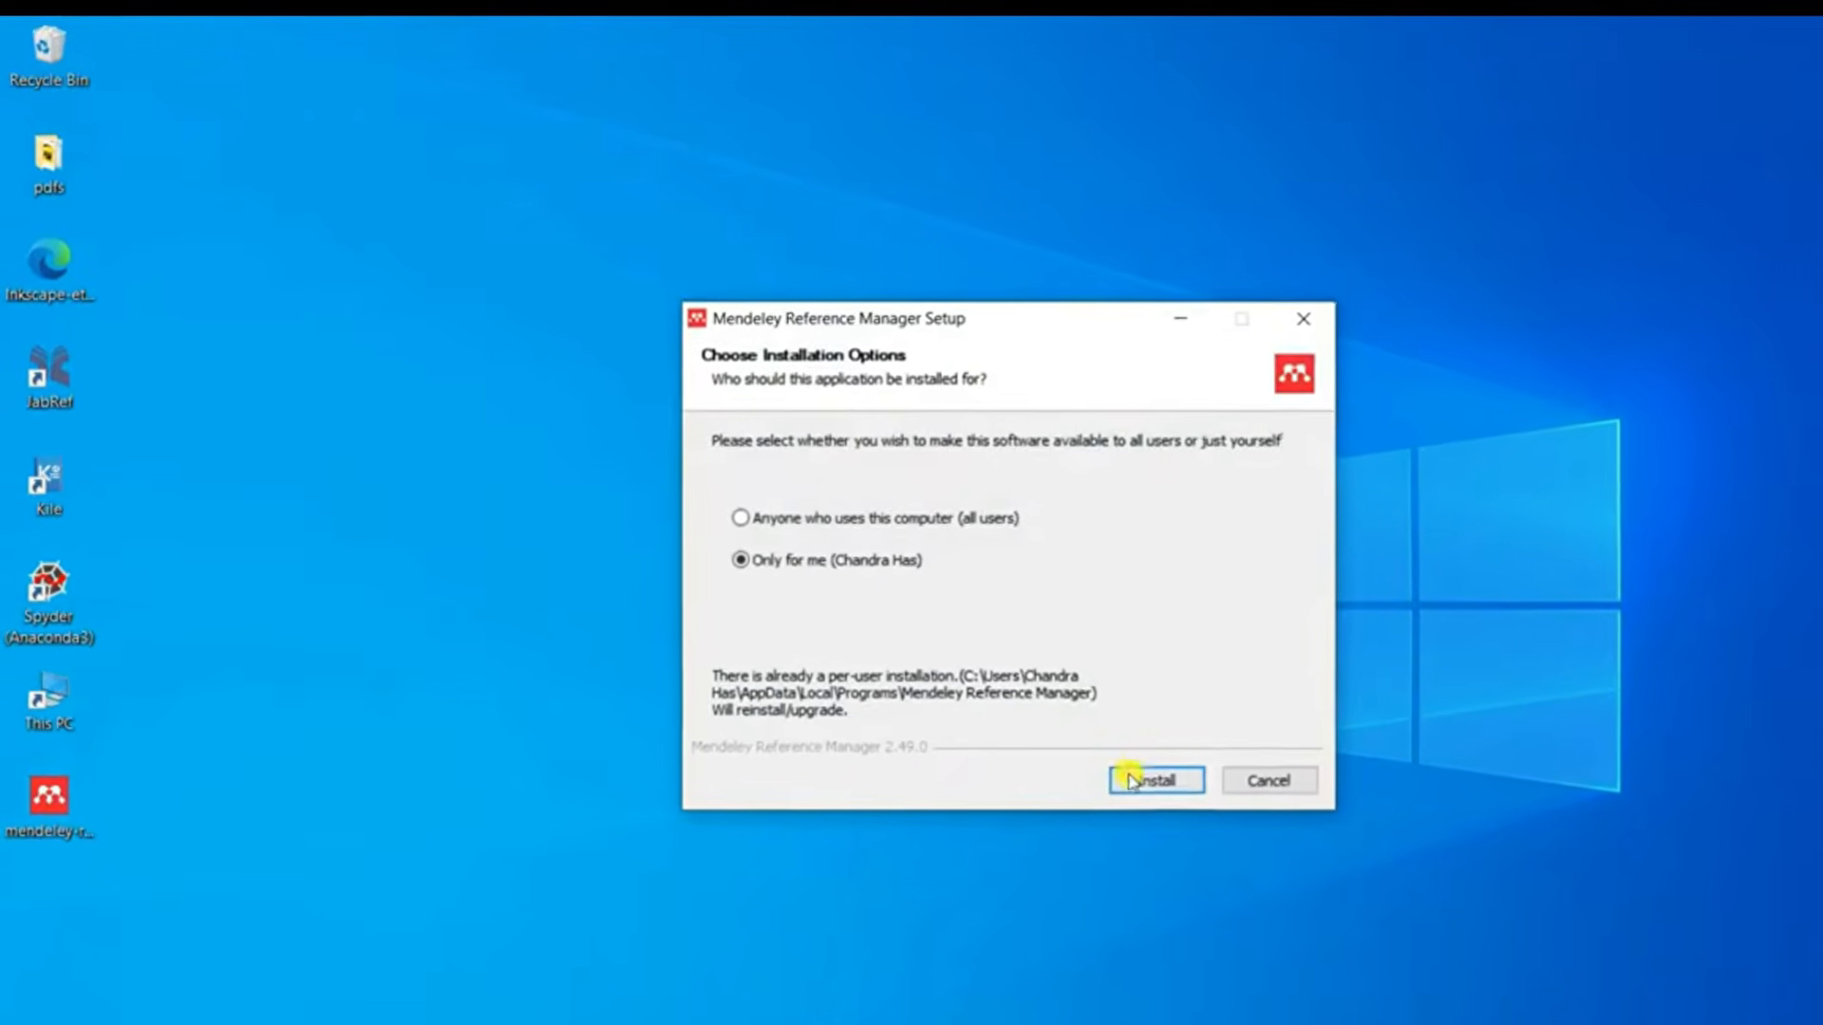
click(1096, 744)
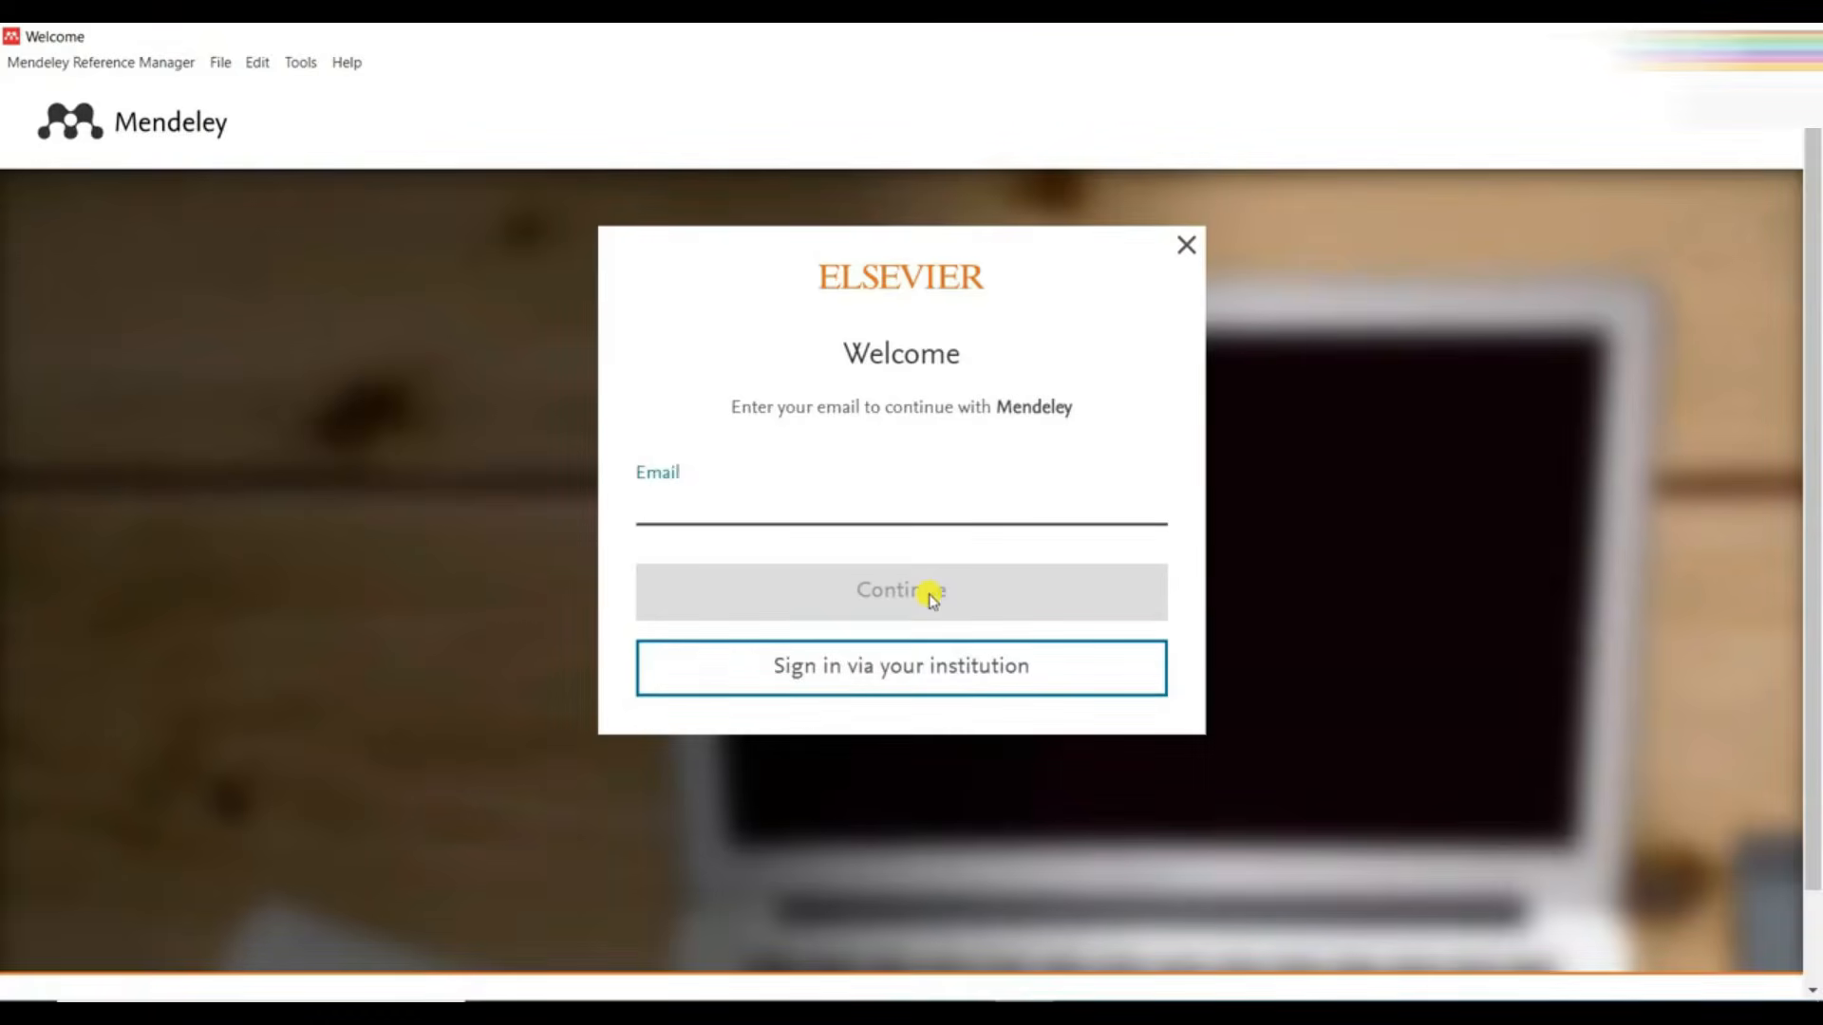
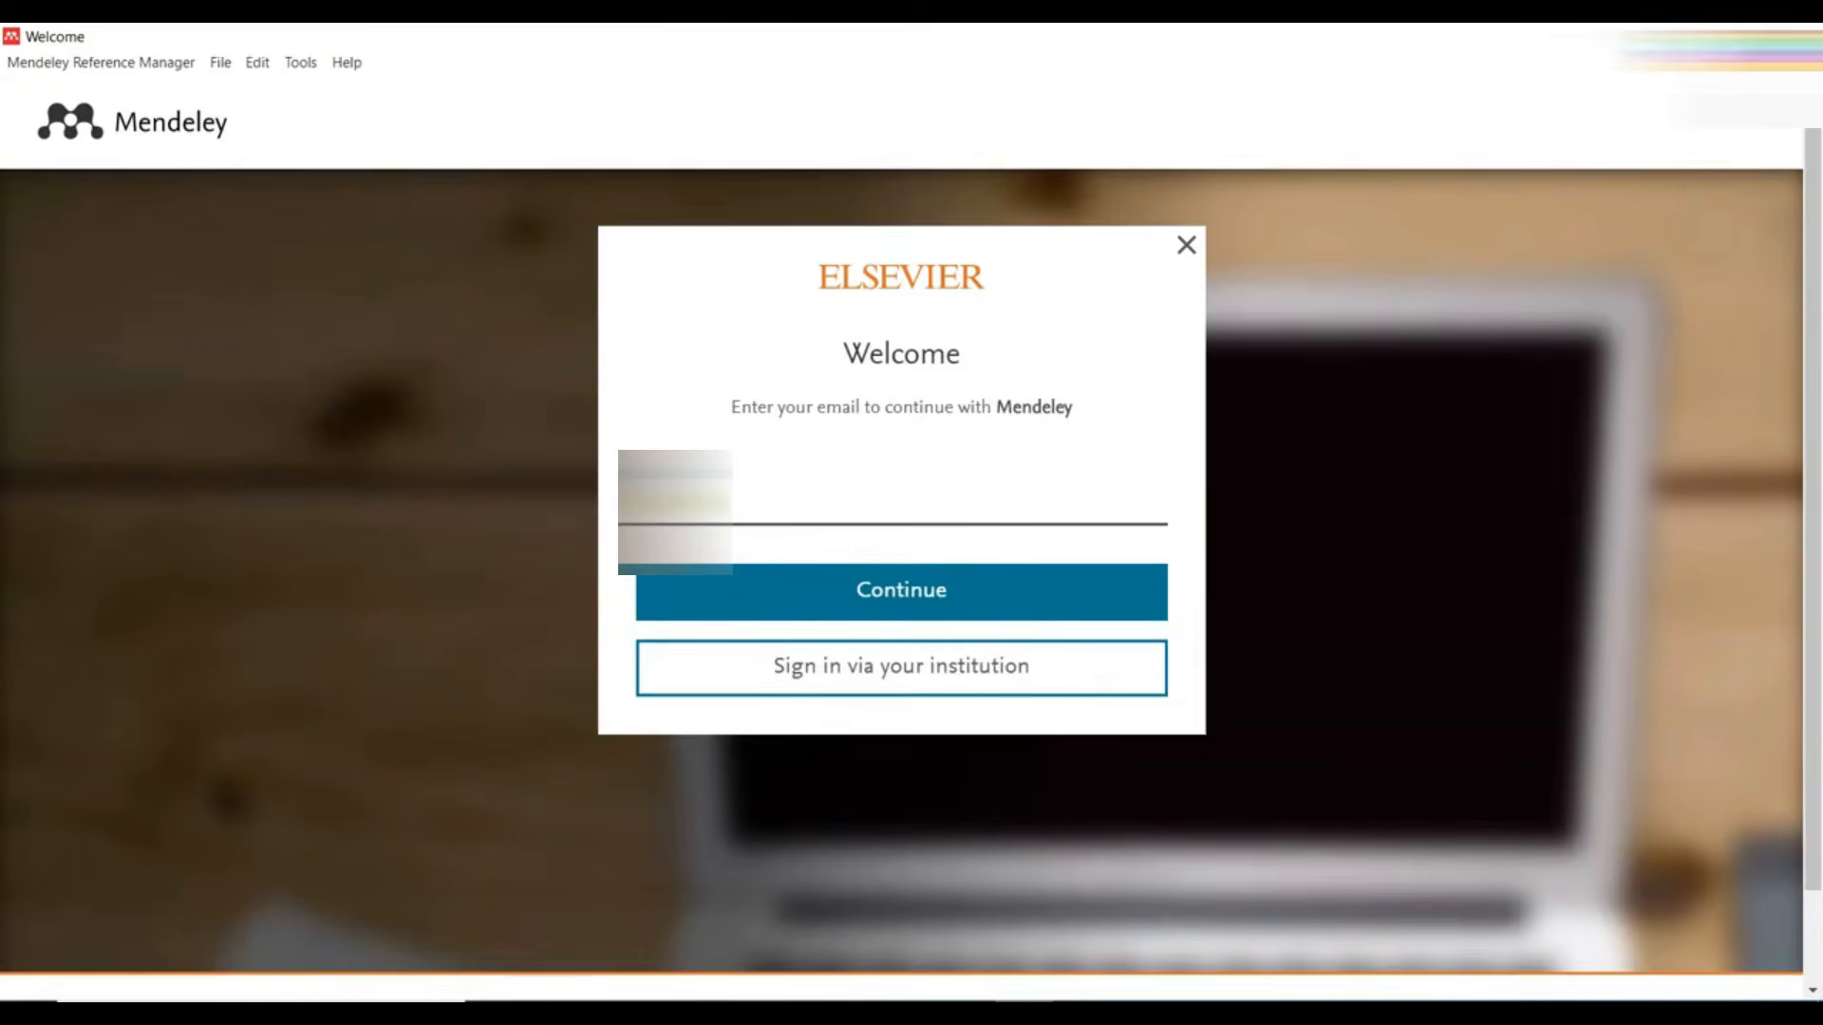
- Sign in to Mendeley Reference Manager with the account e-mail, choosing the existing account instead of registering
click(909, 589)
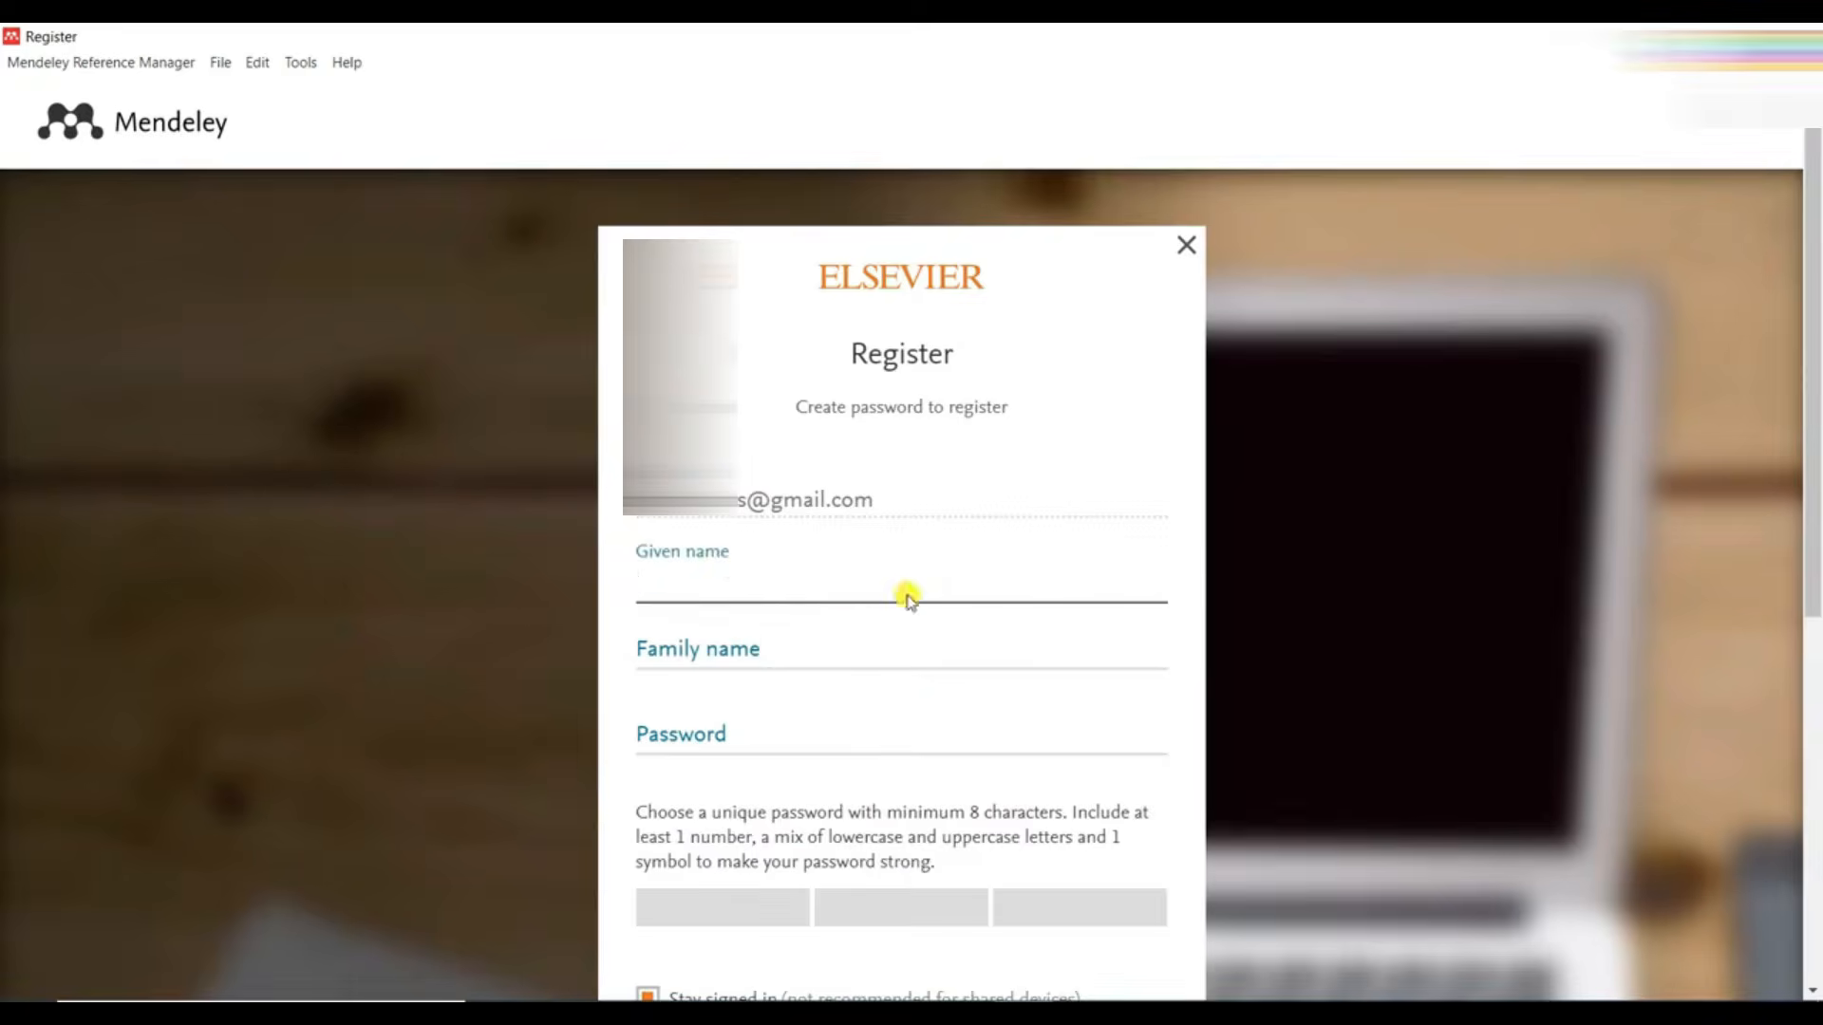
scroll(807, 608, down, 3)
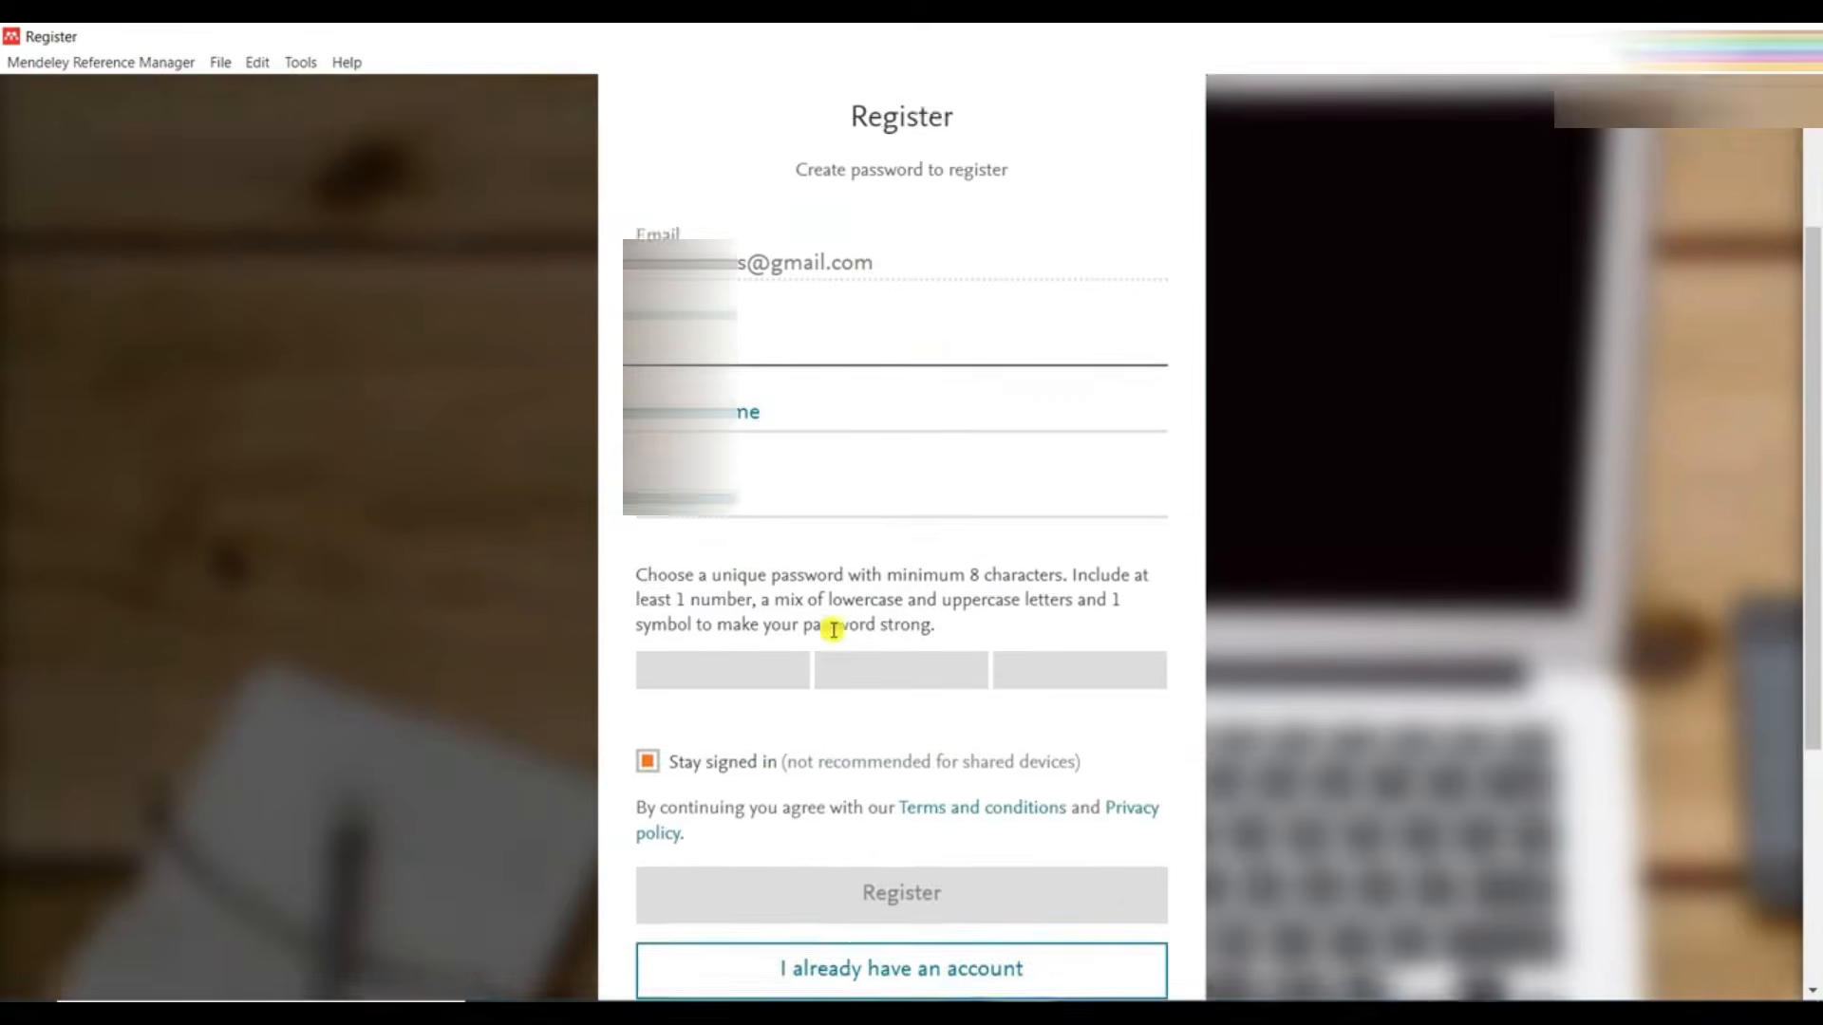
scroll(833, 630, down, 2)
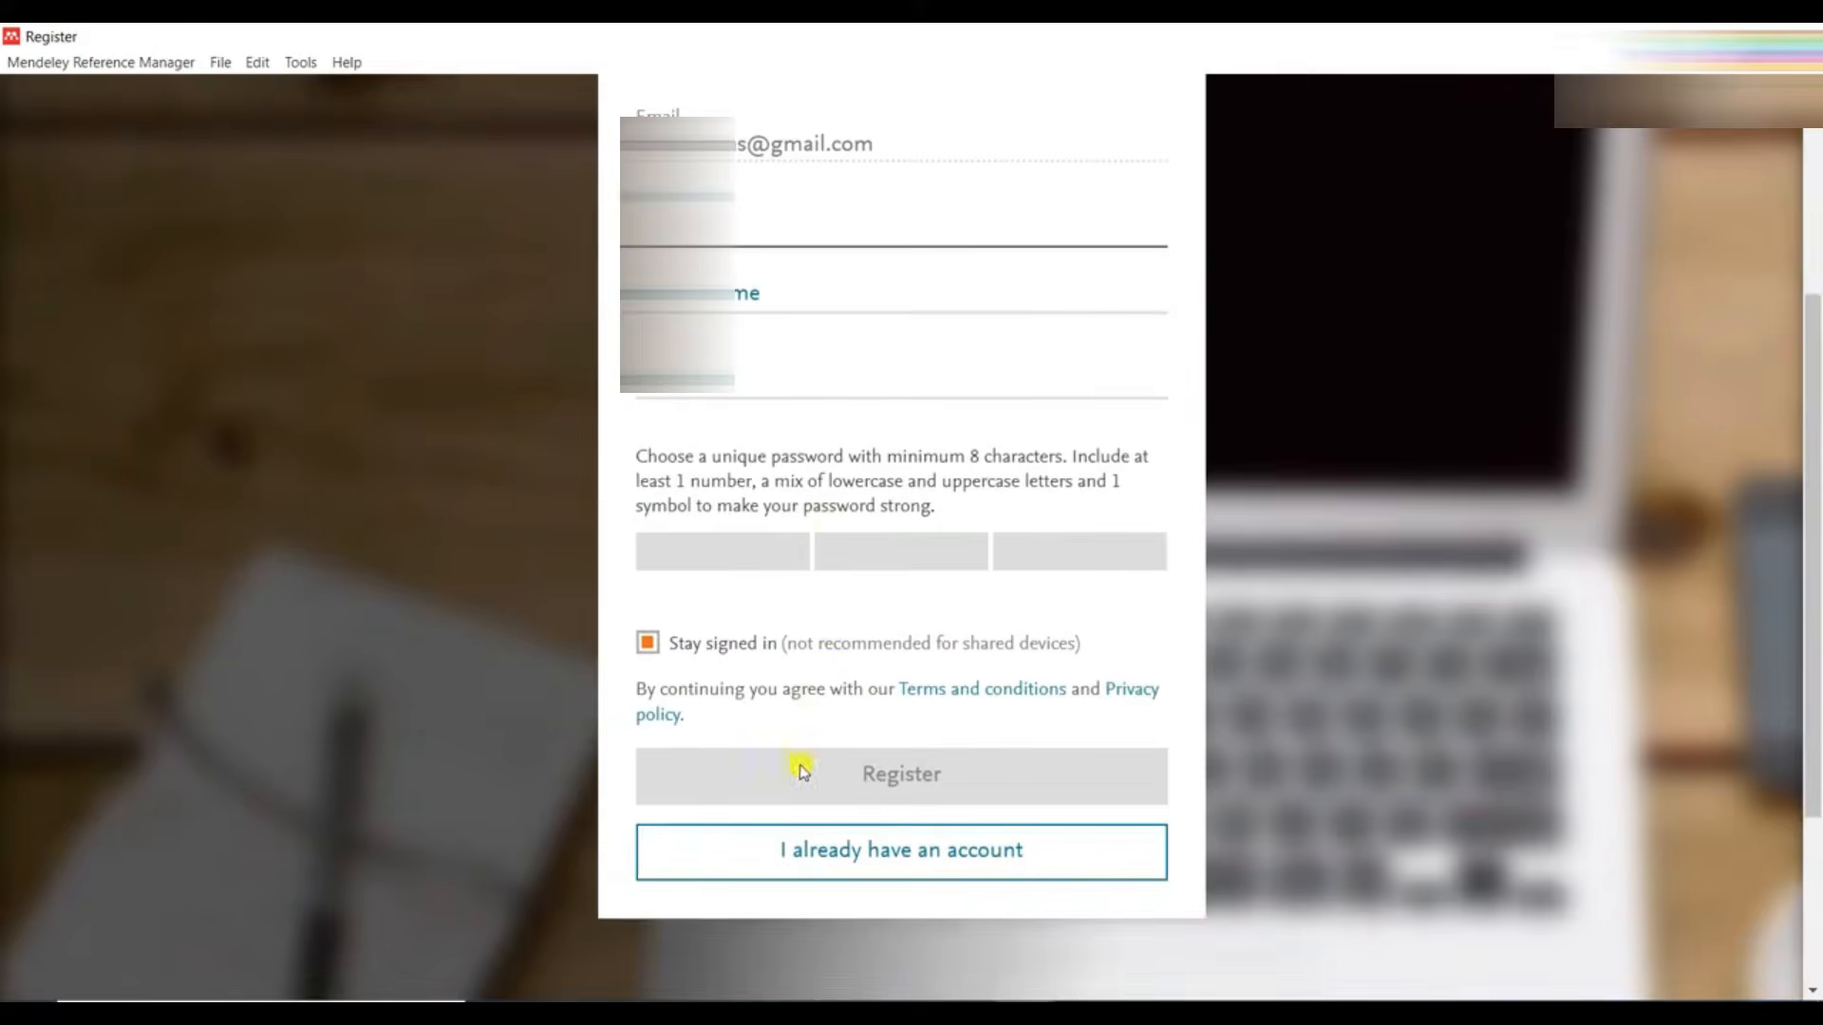
click(855, 851)
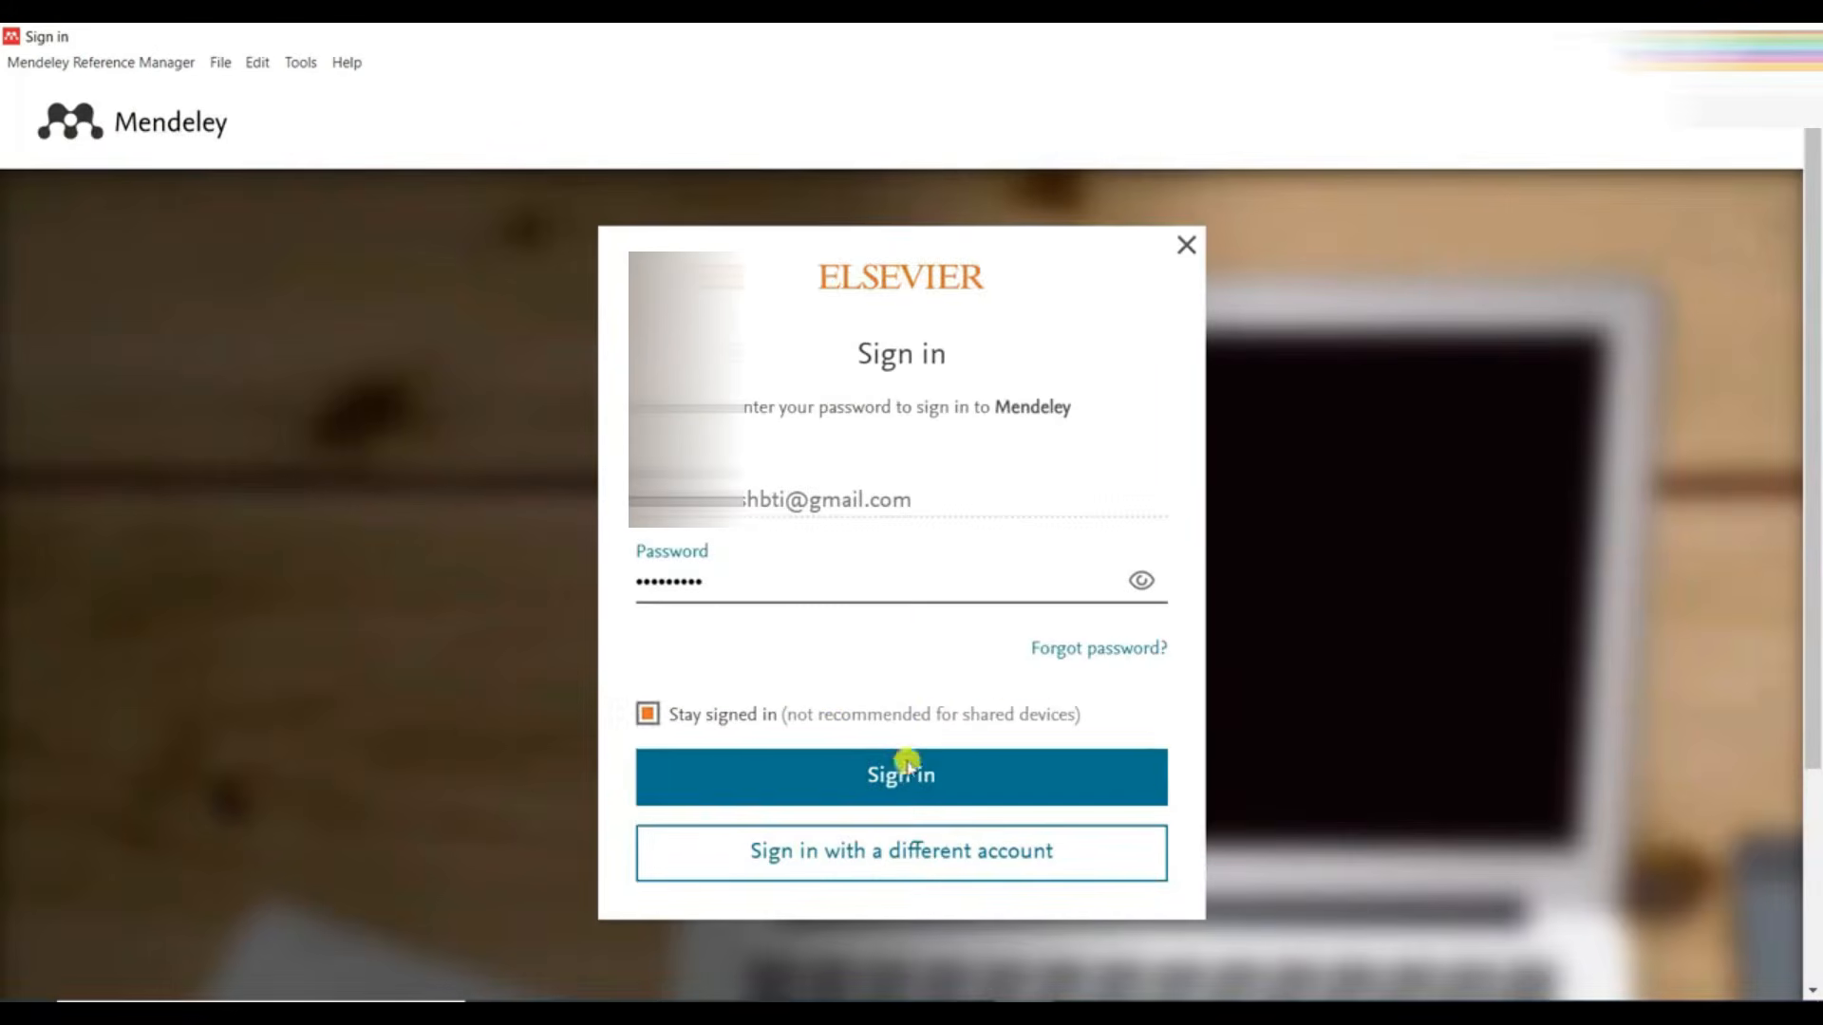
click(900, 768)
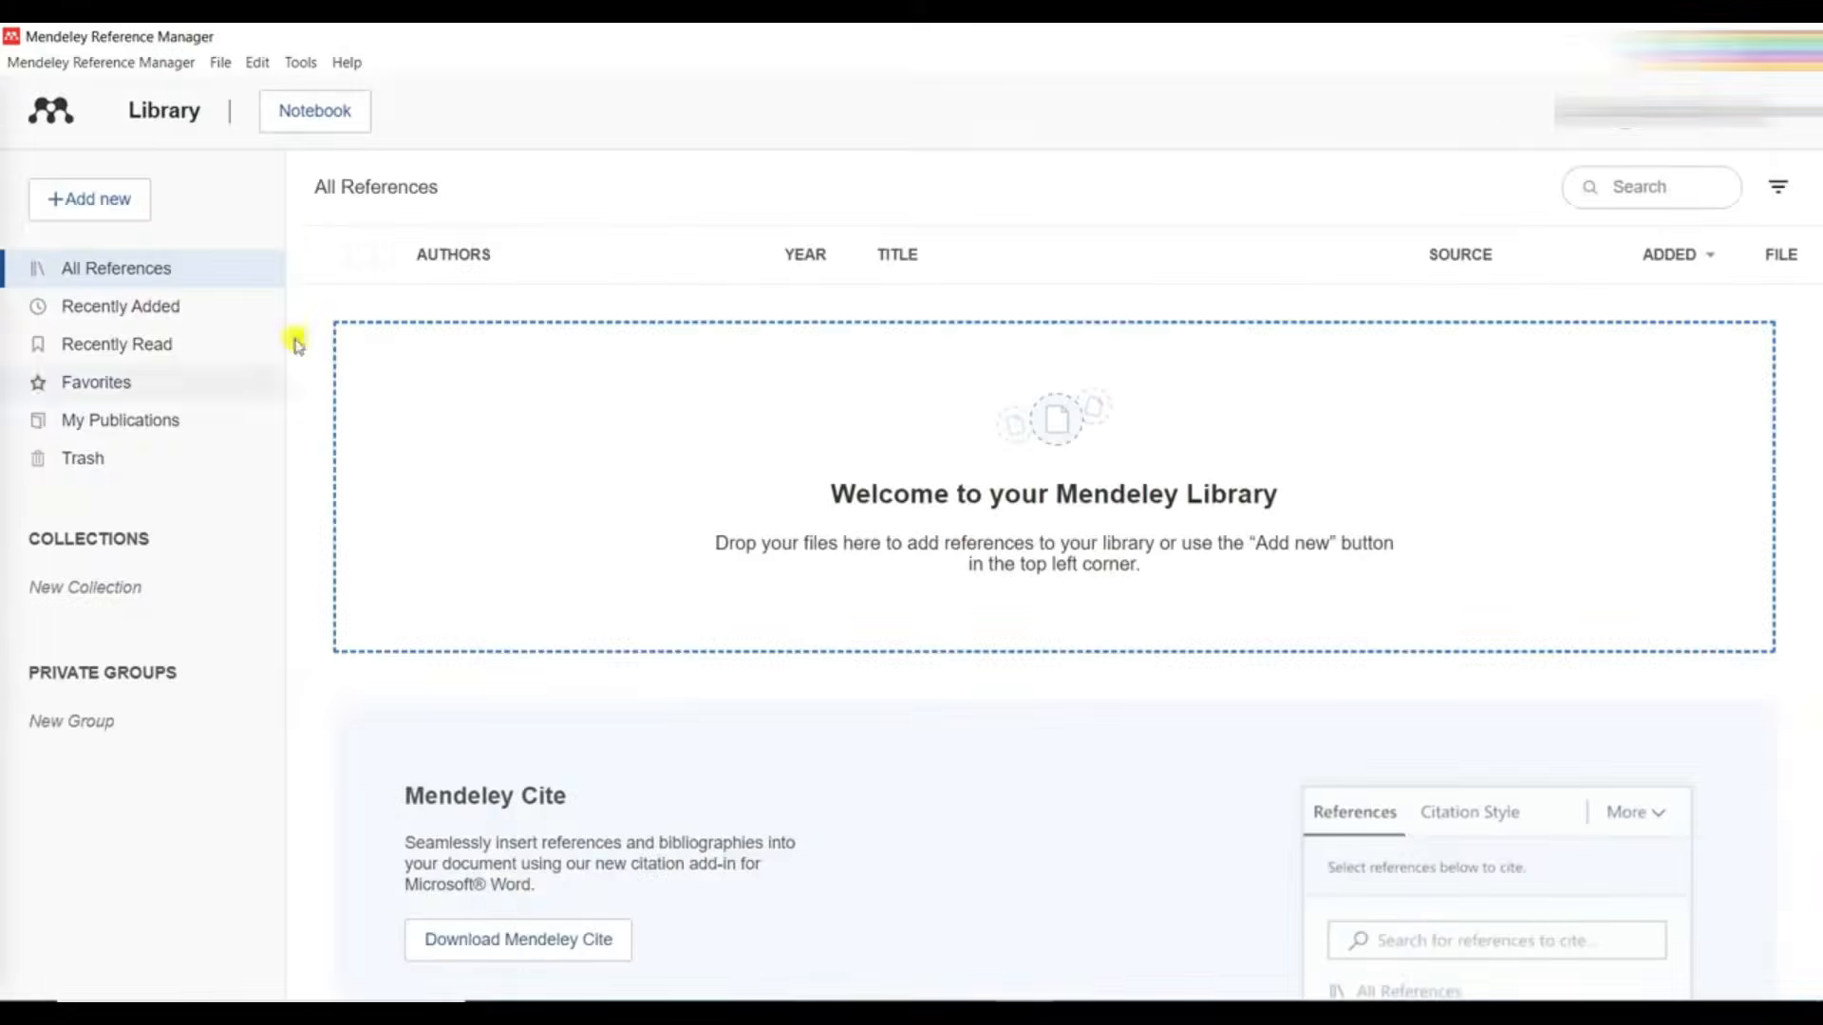
- Install the Mendeley Web Importer extension in Chrome from its Chrome Web Store page and dismiss the notification
click(302, 63)
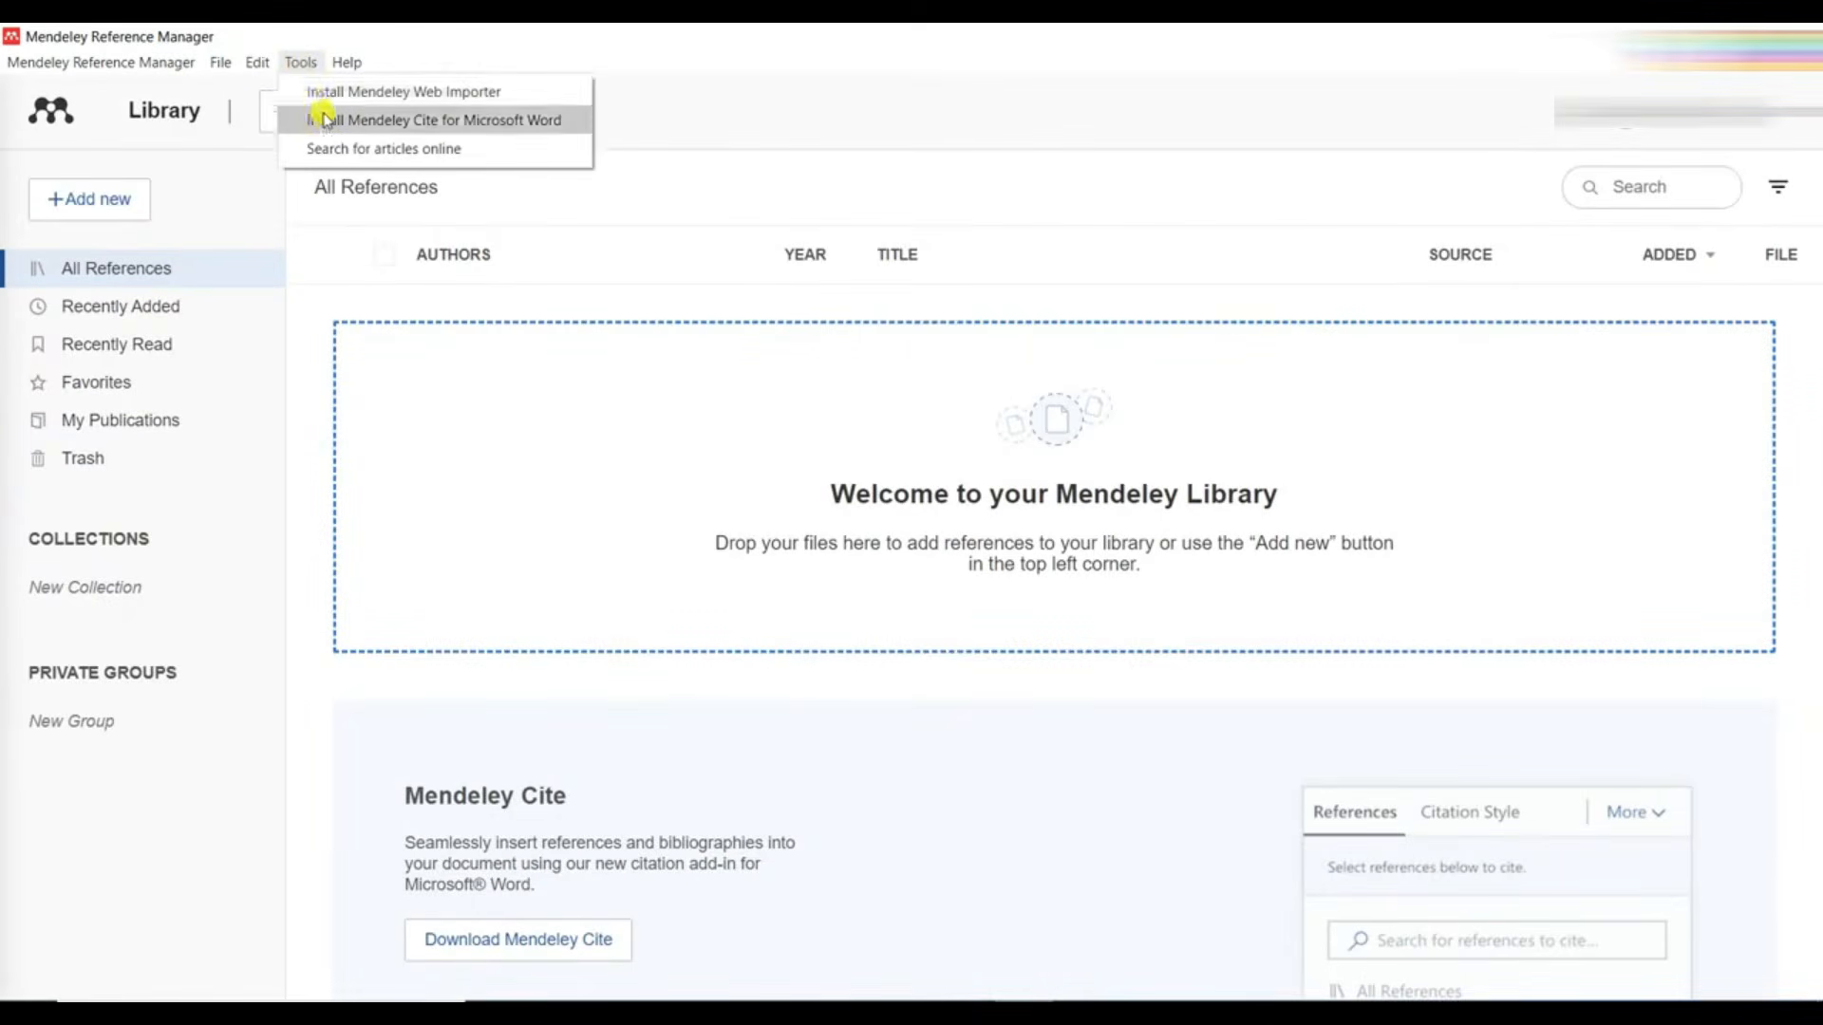
click(327, 95)
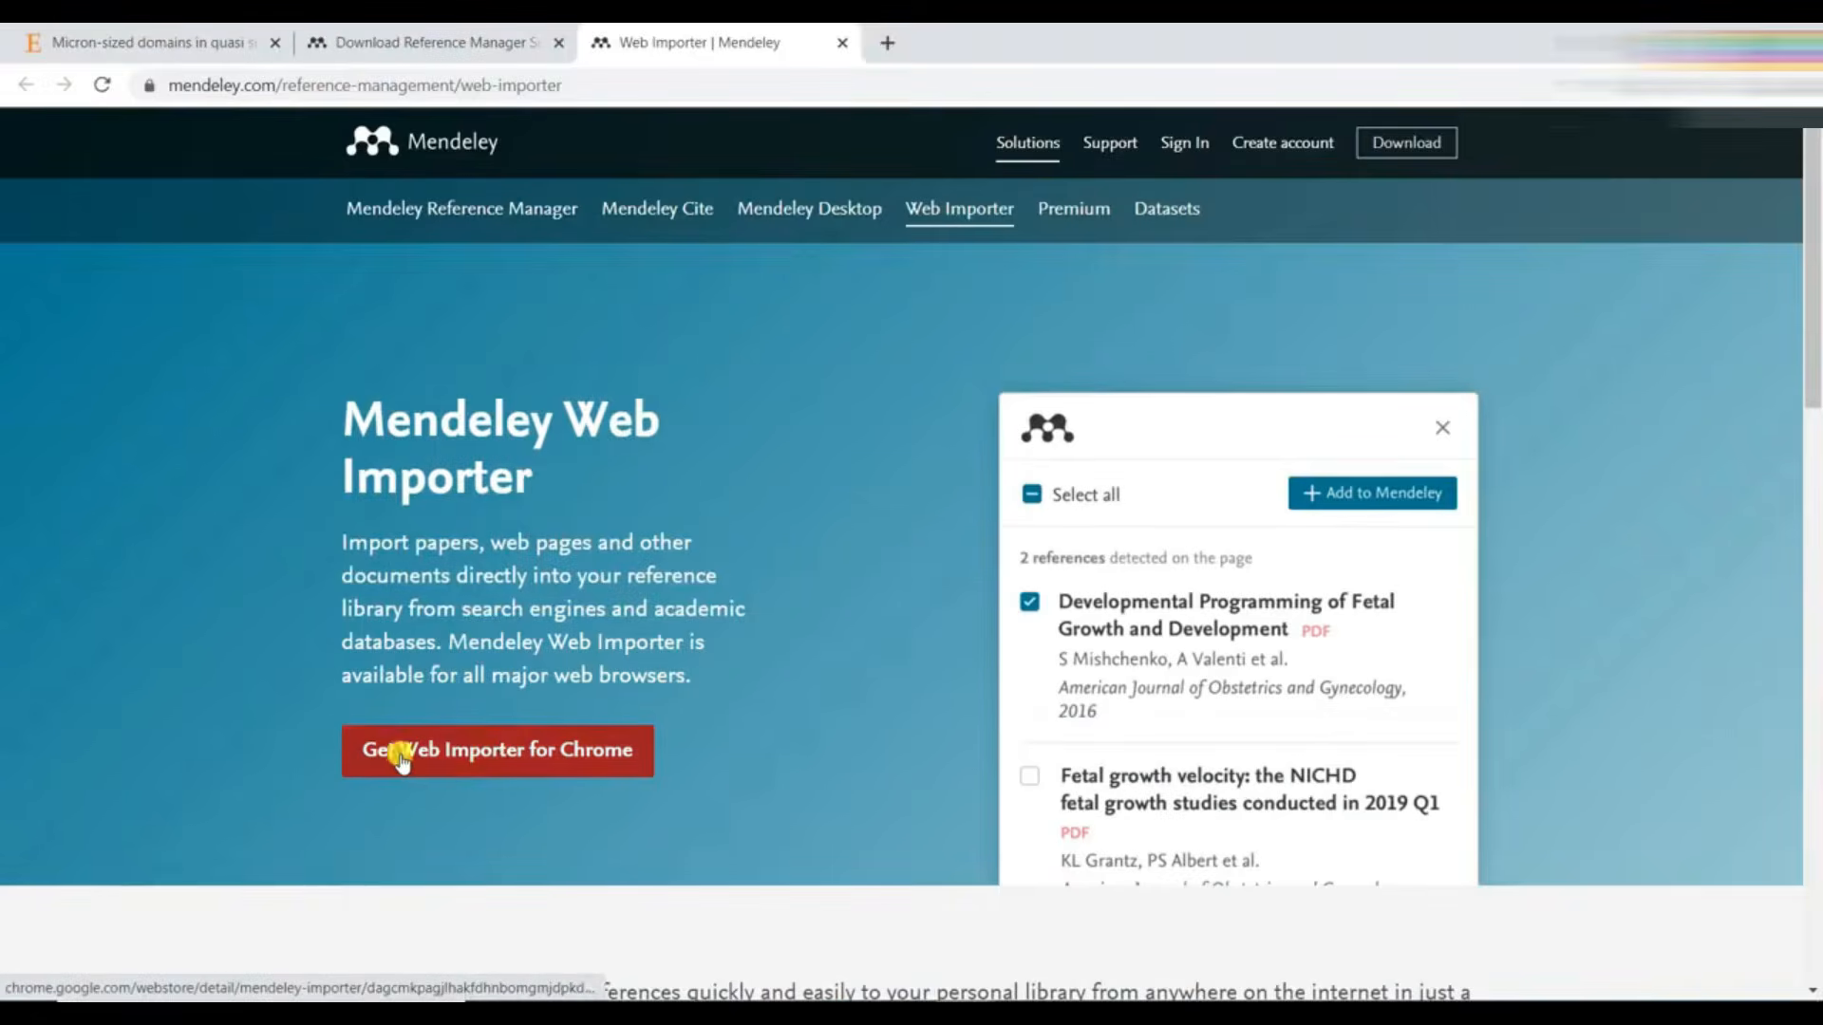
click(487, 756)
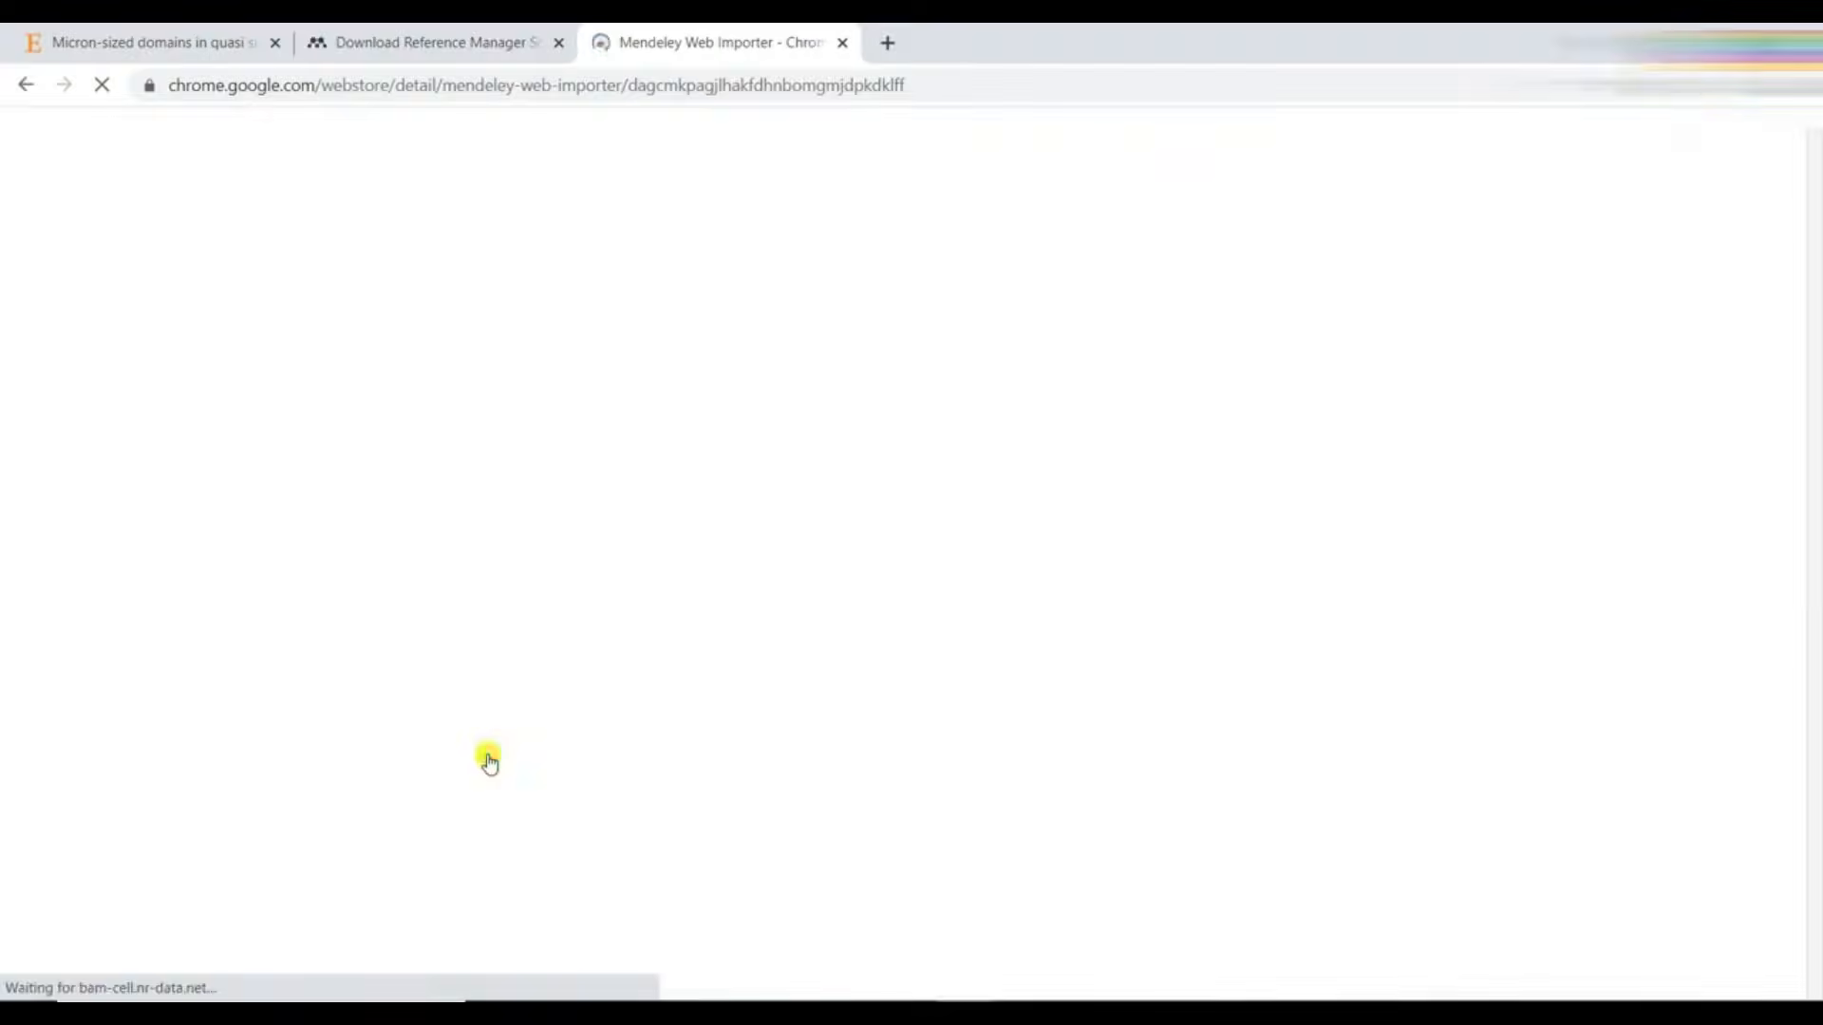
click(1358, 313)
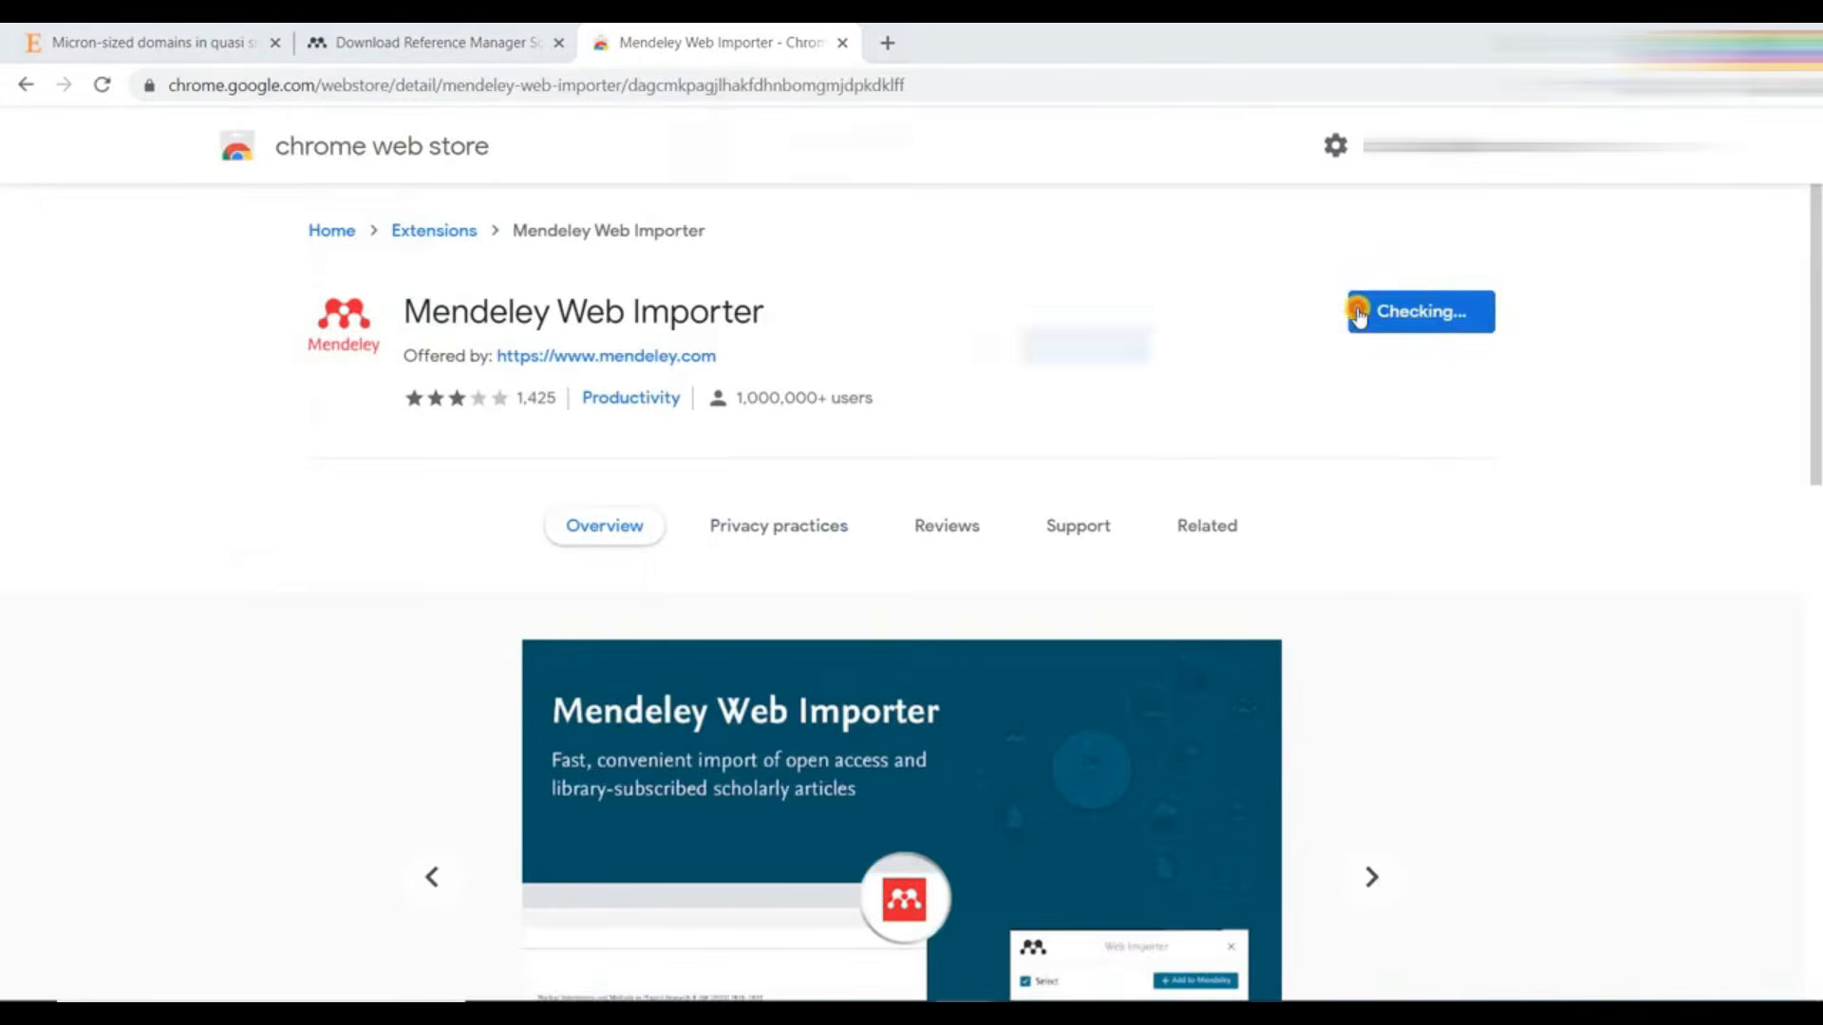
click(965, 352)
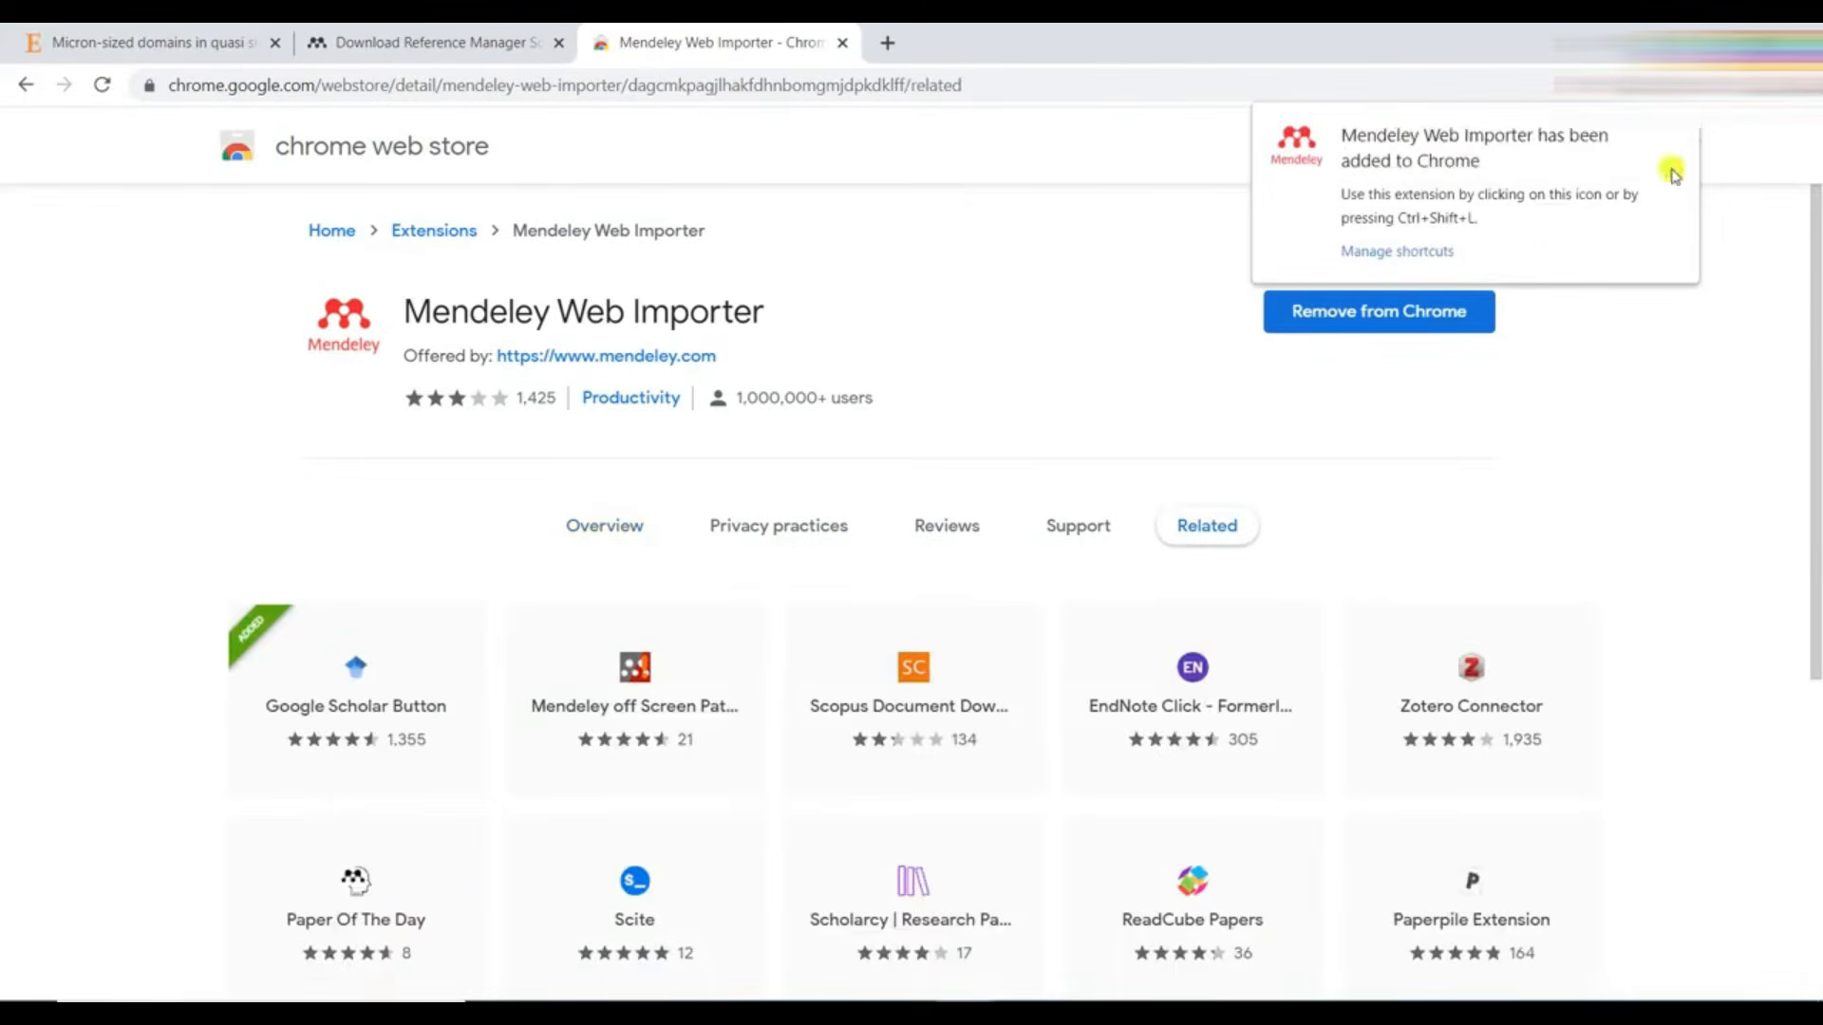
click(1674, 138)
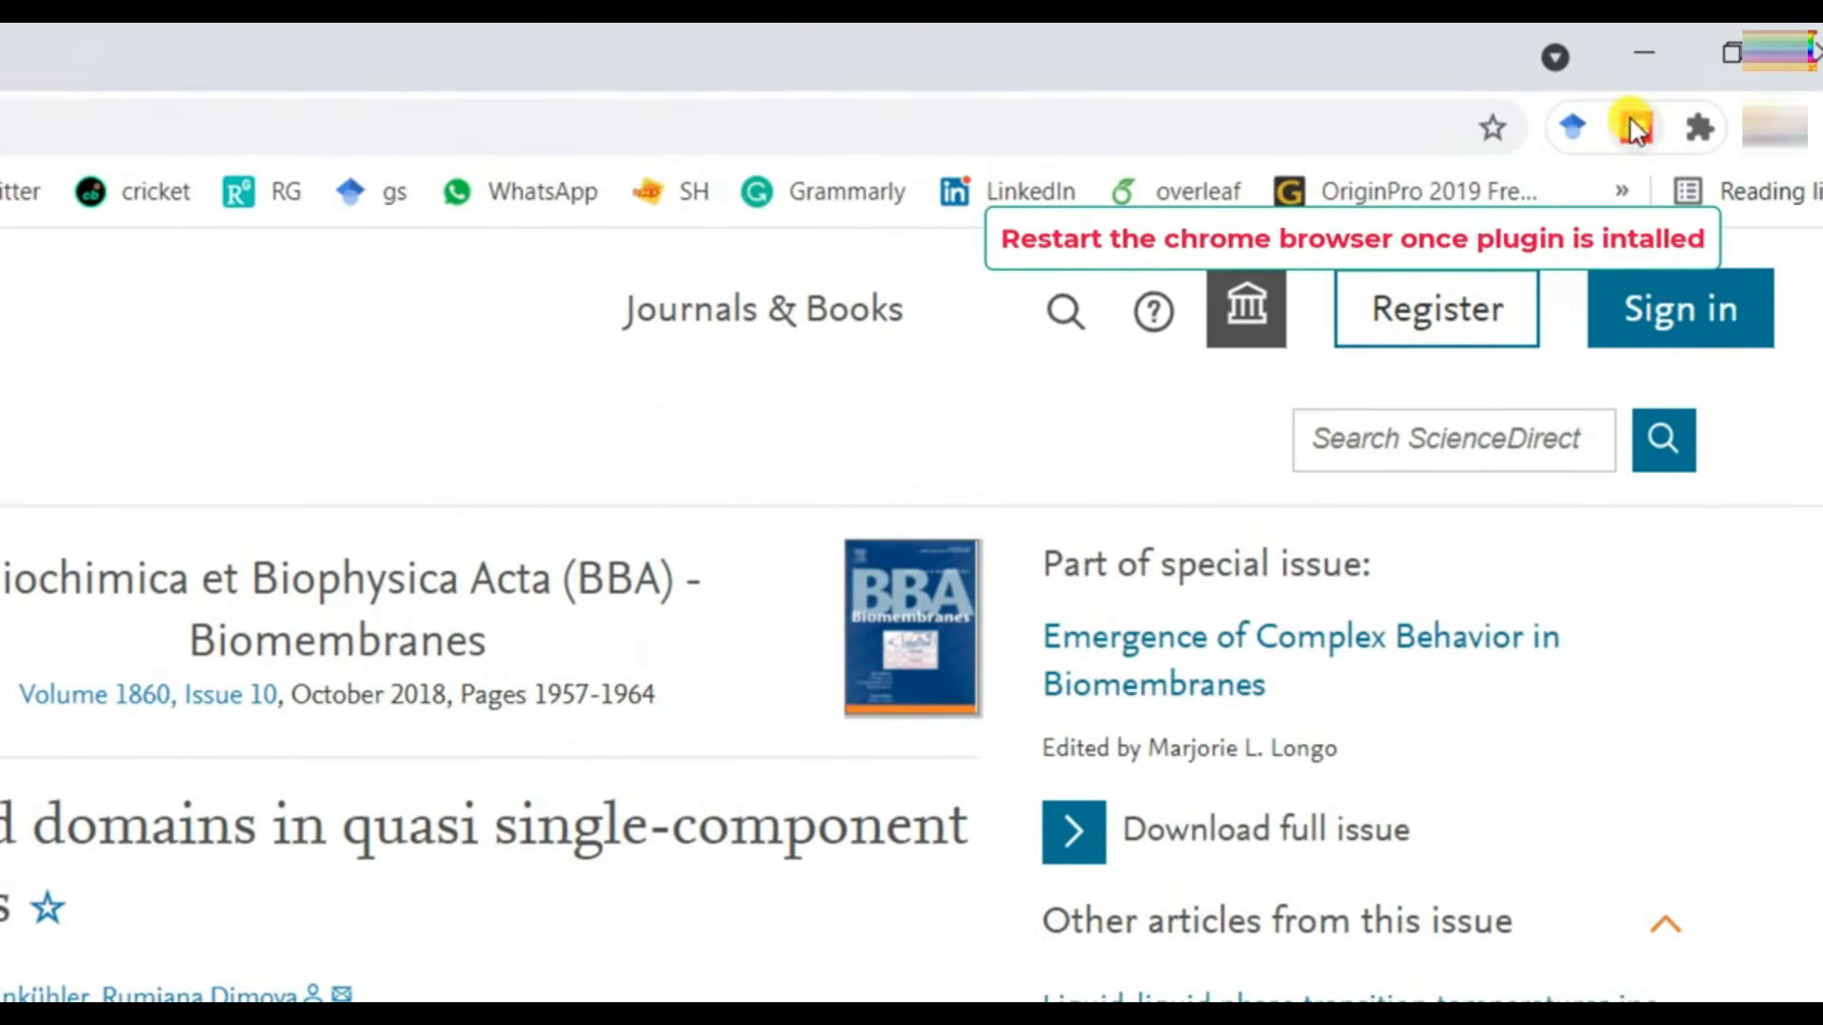
- Sign in to the Mendeley Web Importer extension from the open ScienceDirect article and close its pane
click(1633, 129)
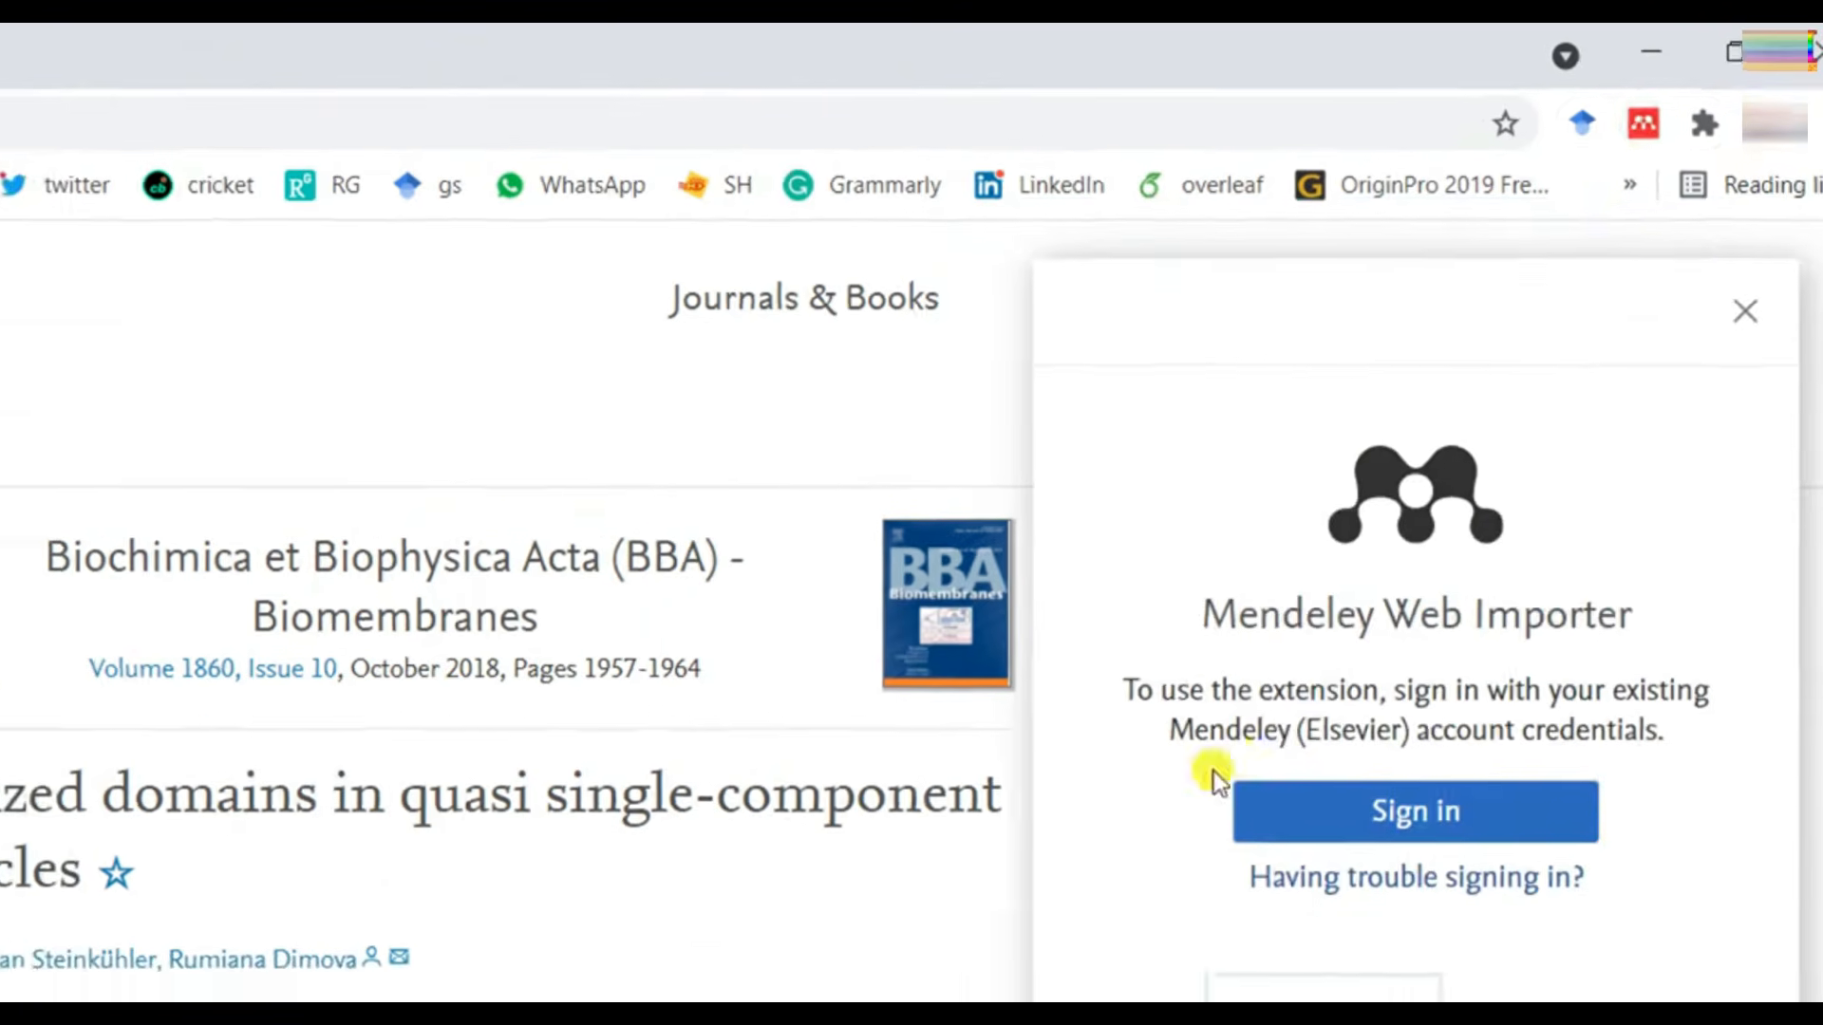
click(1507, 729)
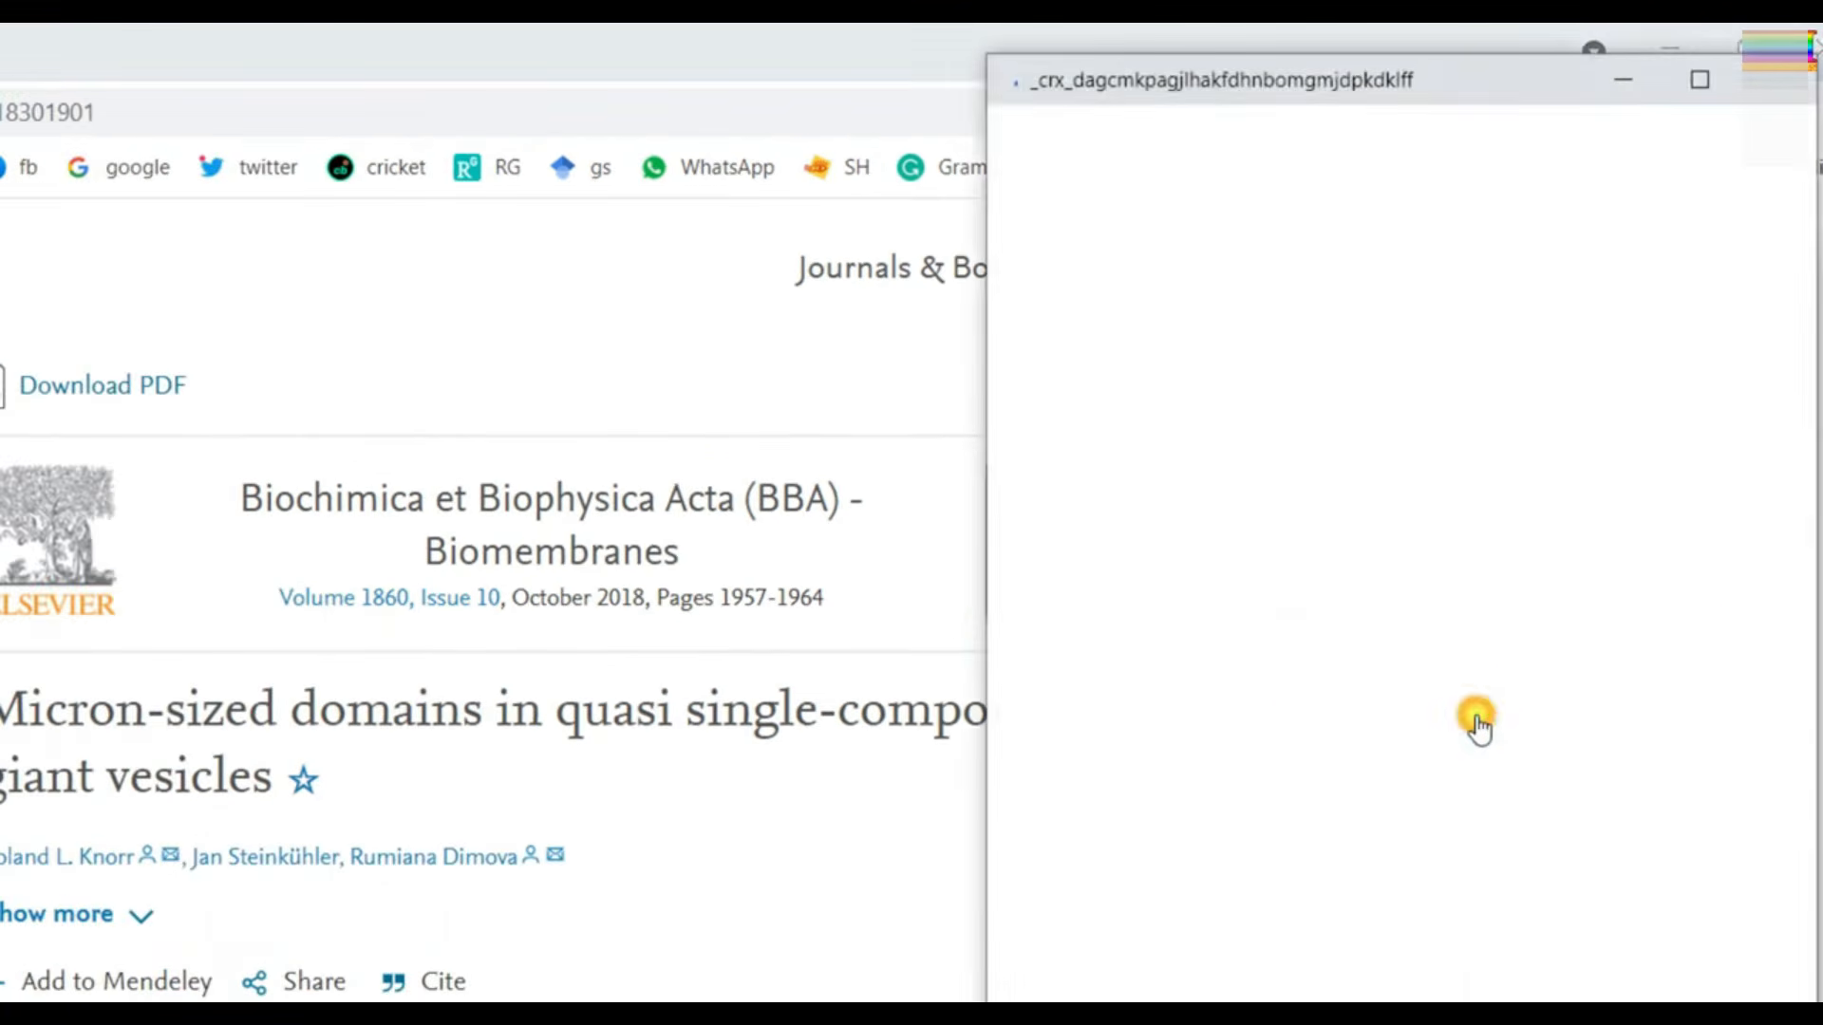
click(1377, 869)
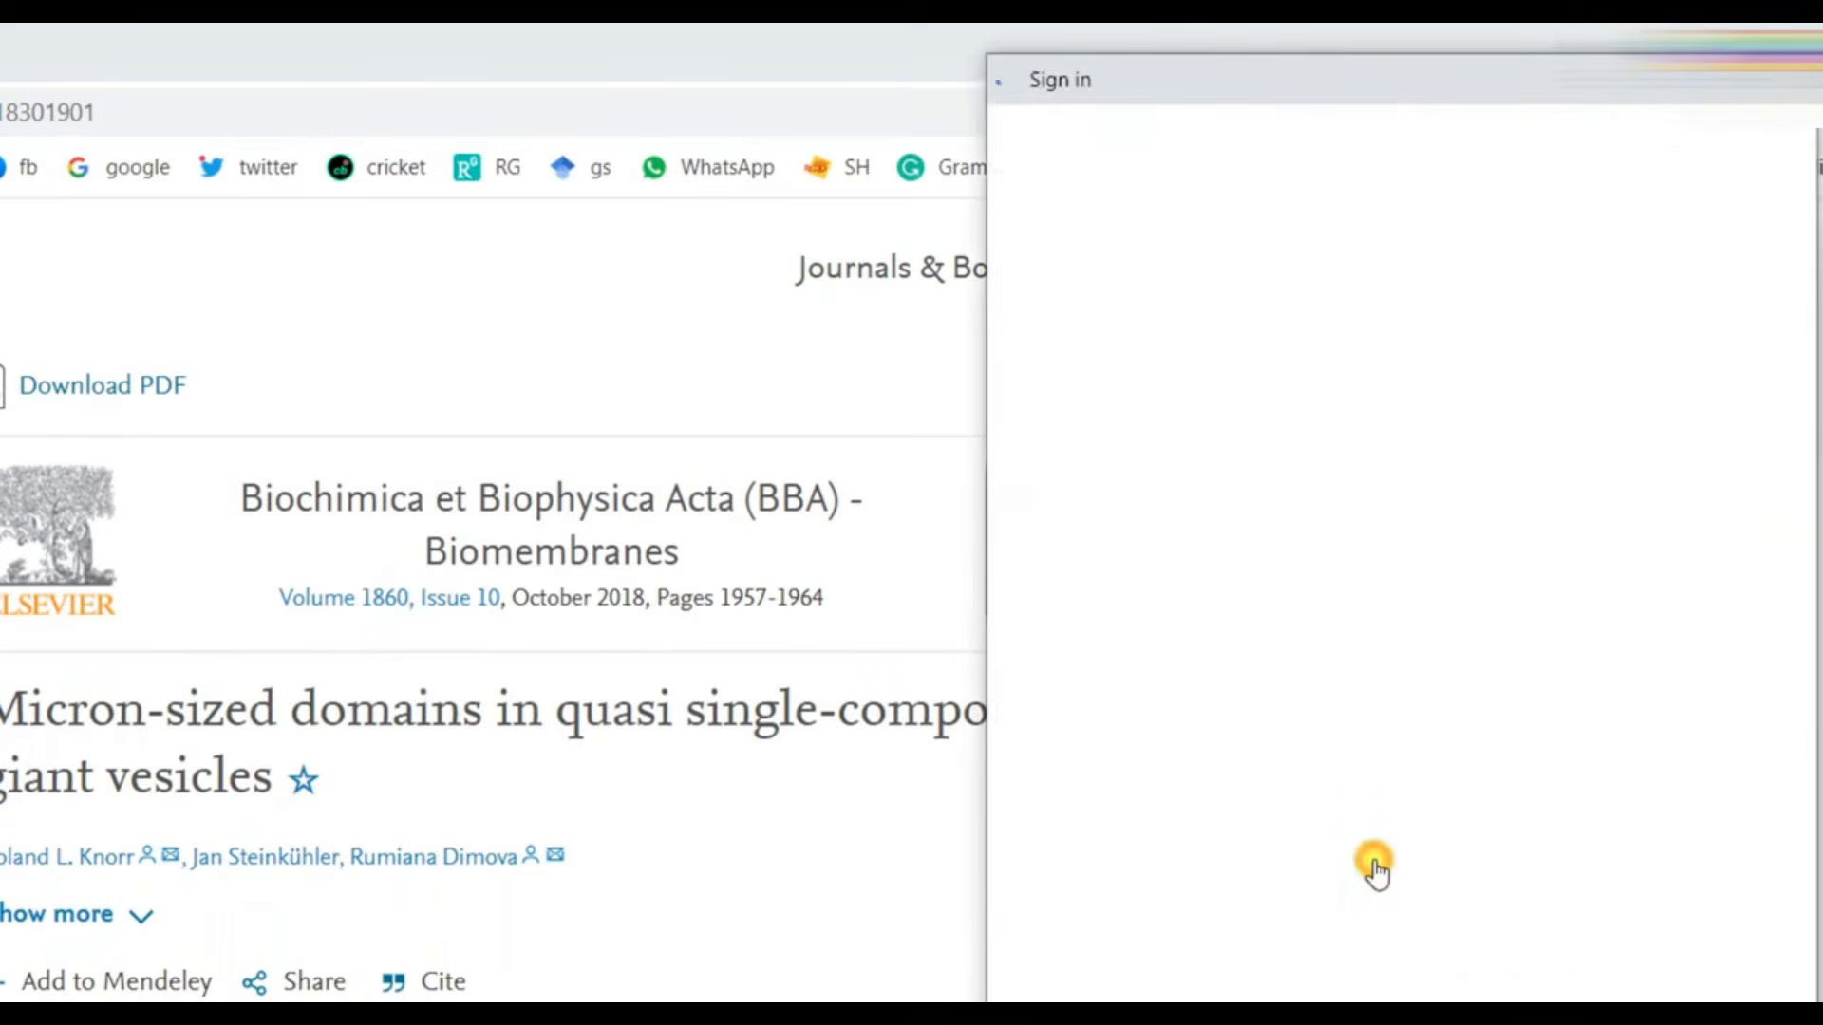
click(1750, 278)
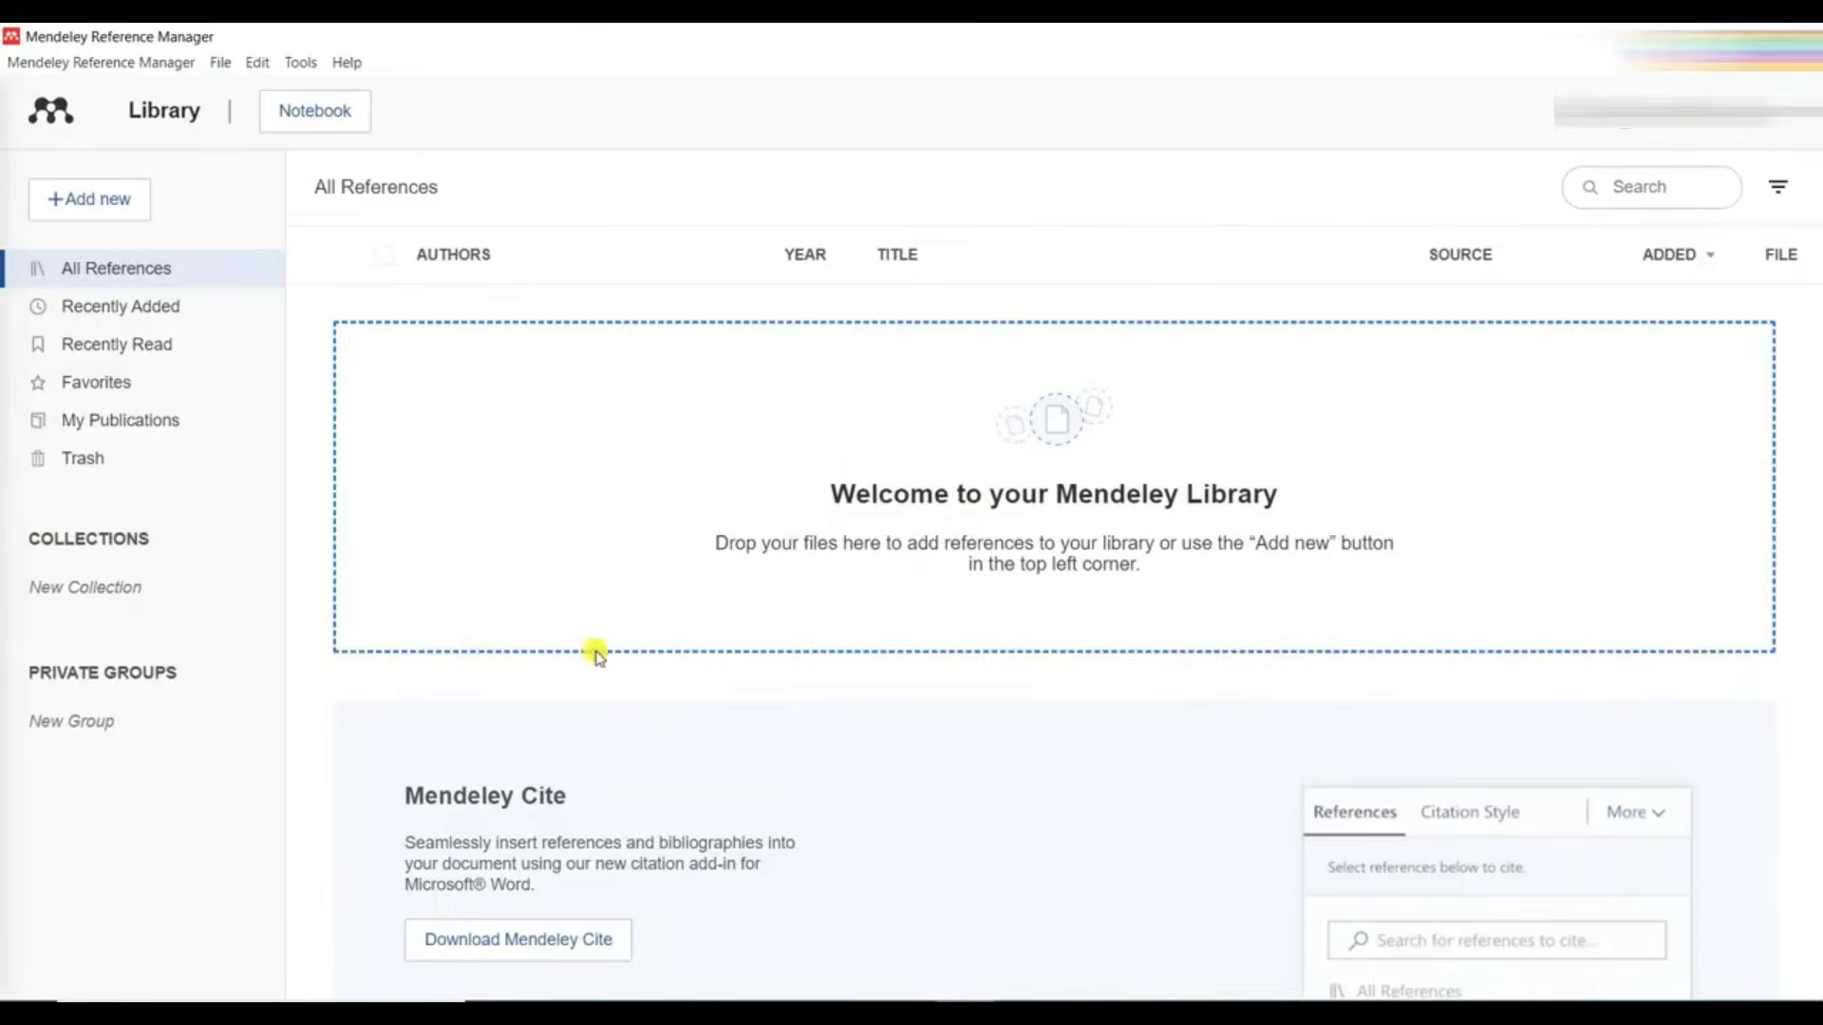
- Open the Mendeley Cite page on Microsoft AppSource from Mendeley Reference Manager and request the add-in
click(290, 62)
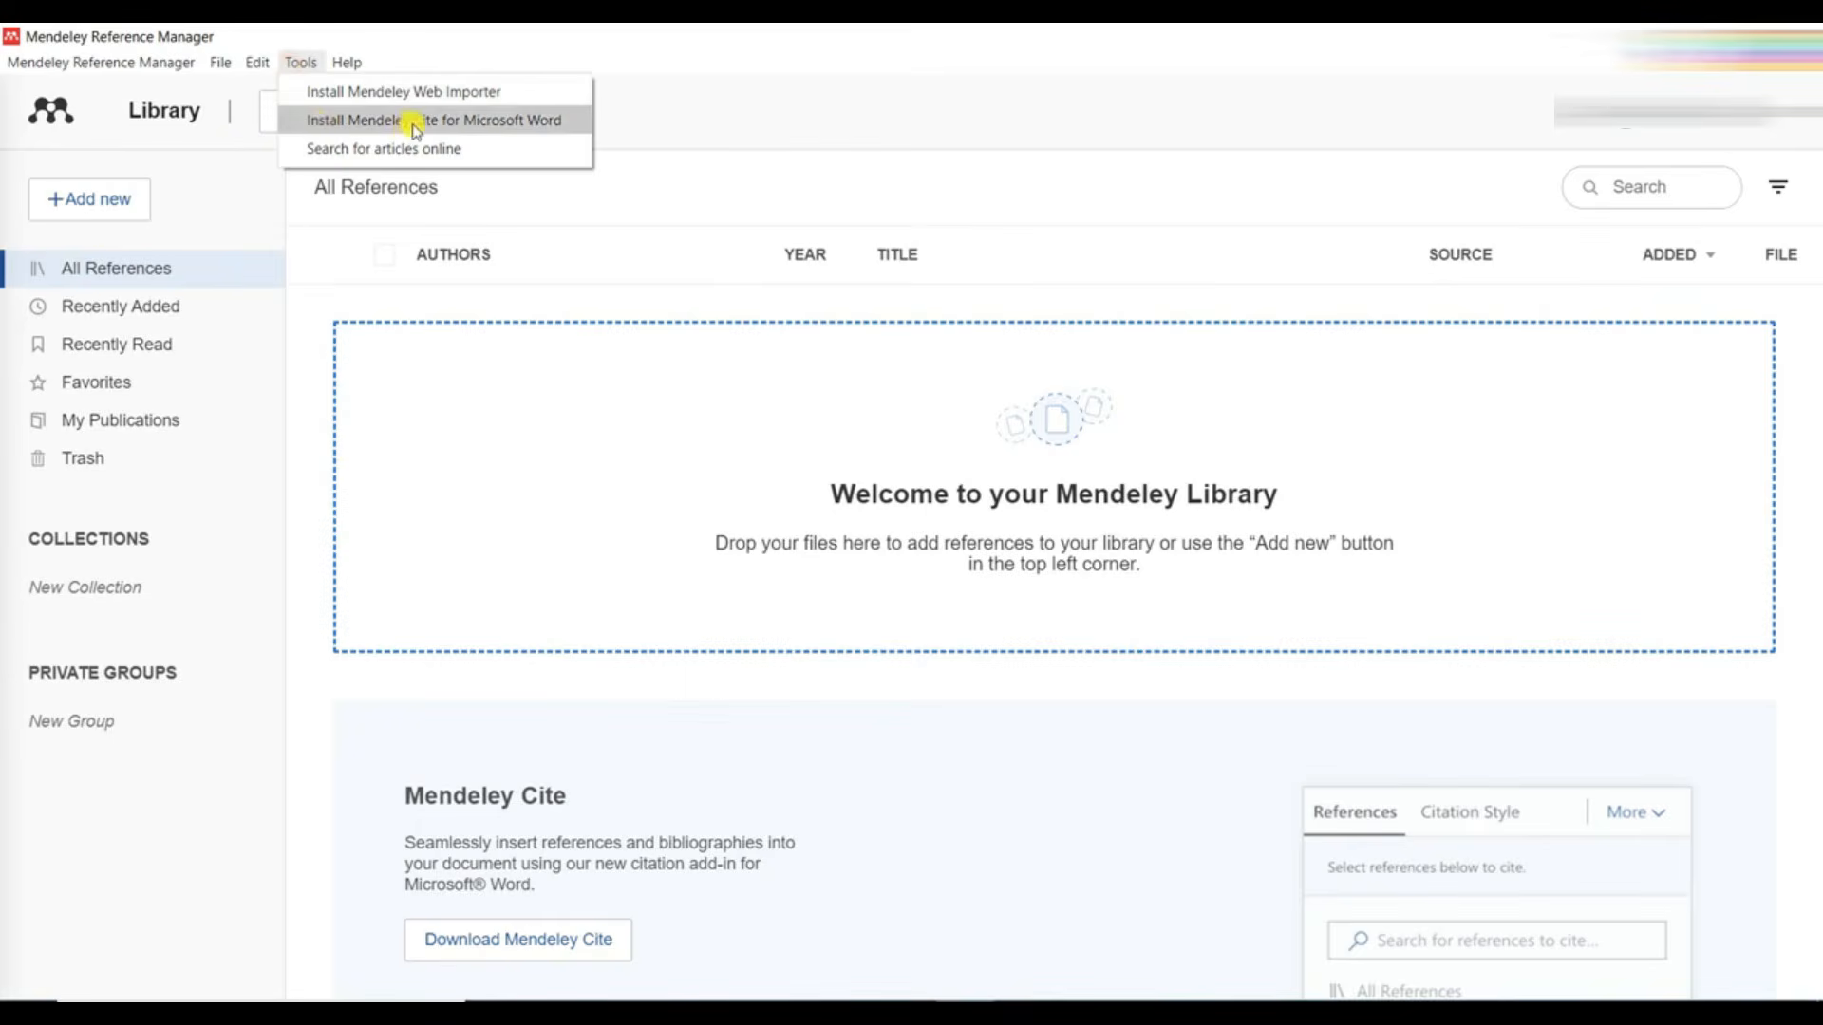
click(598, 845)
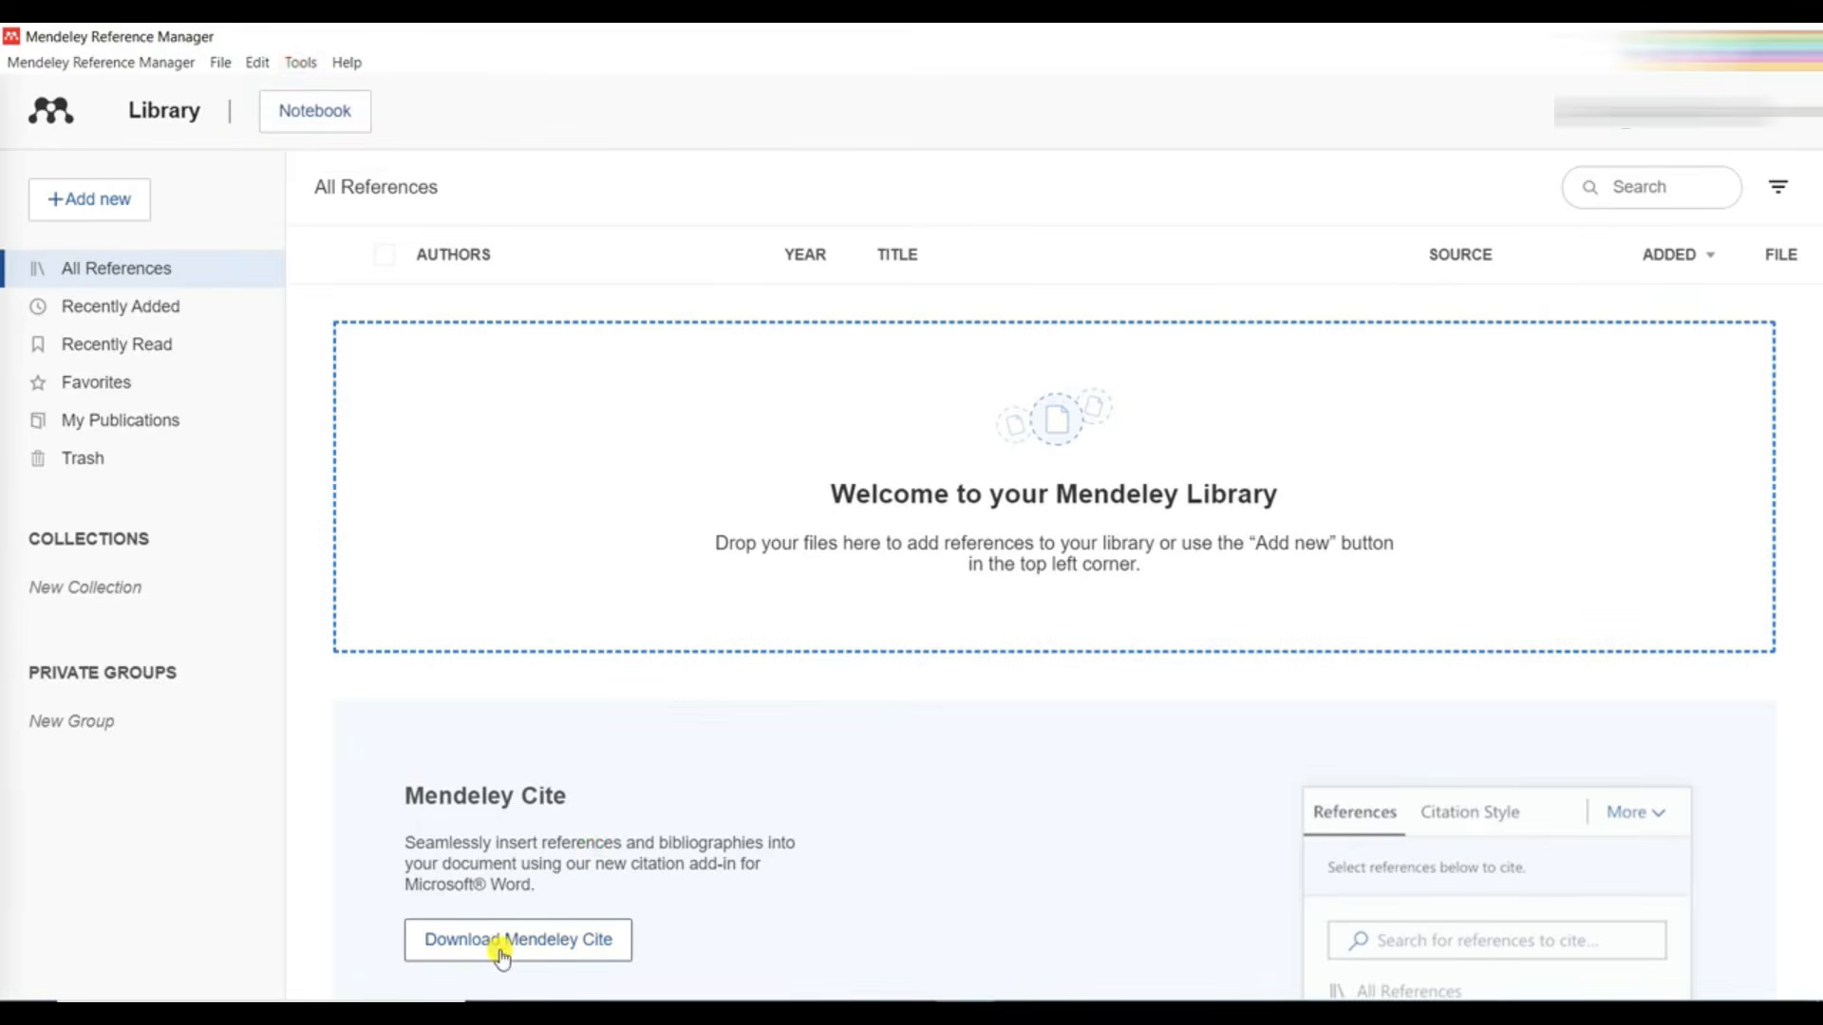
click(500, 950)
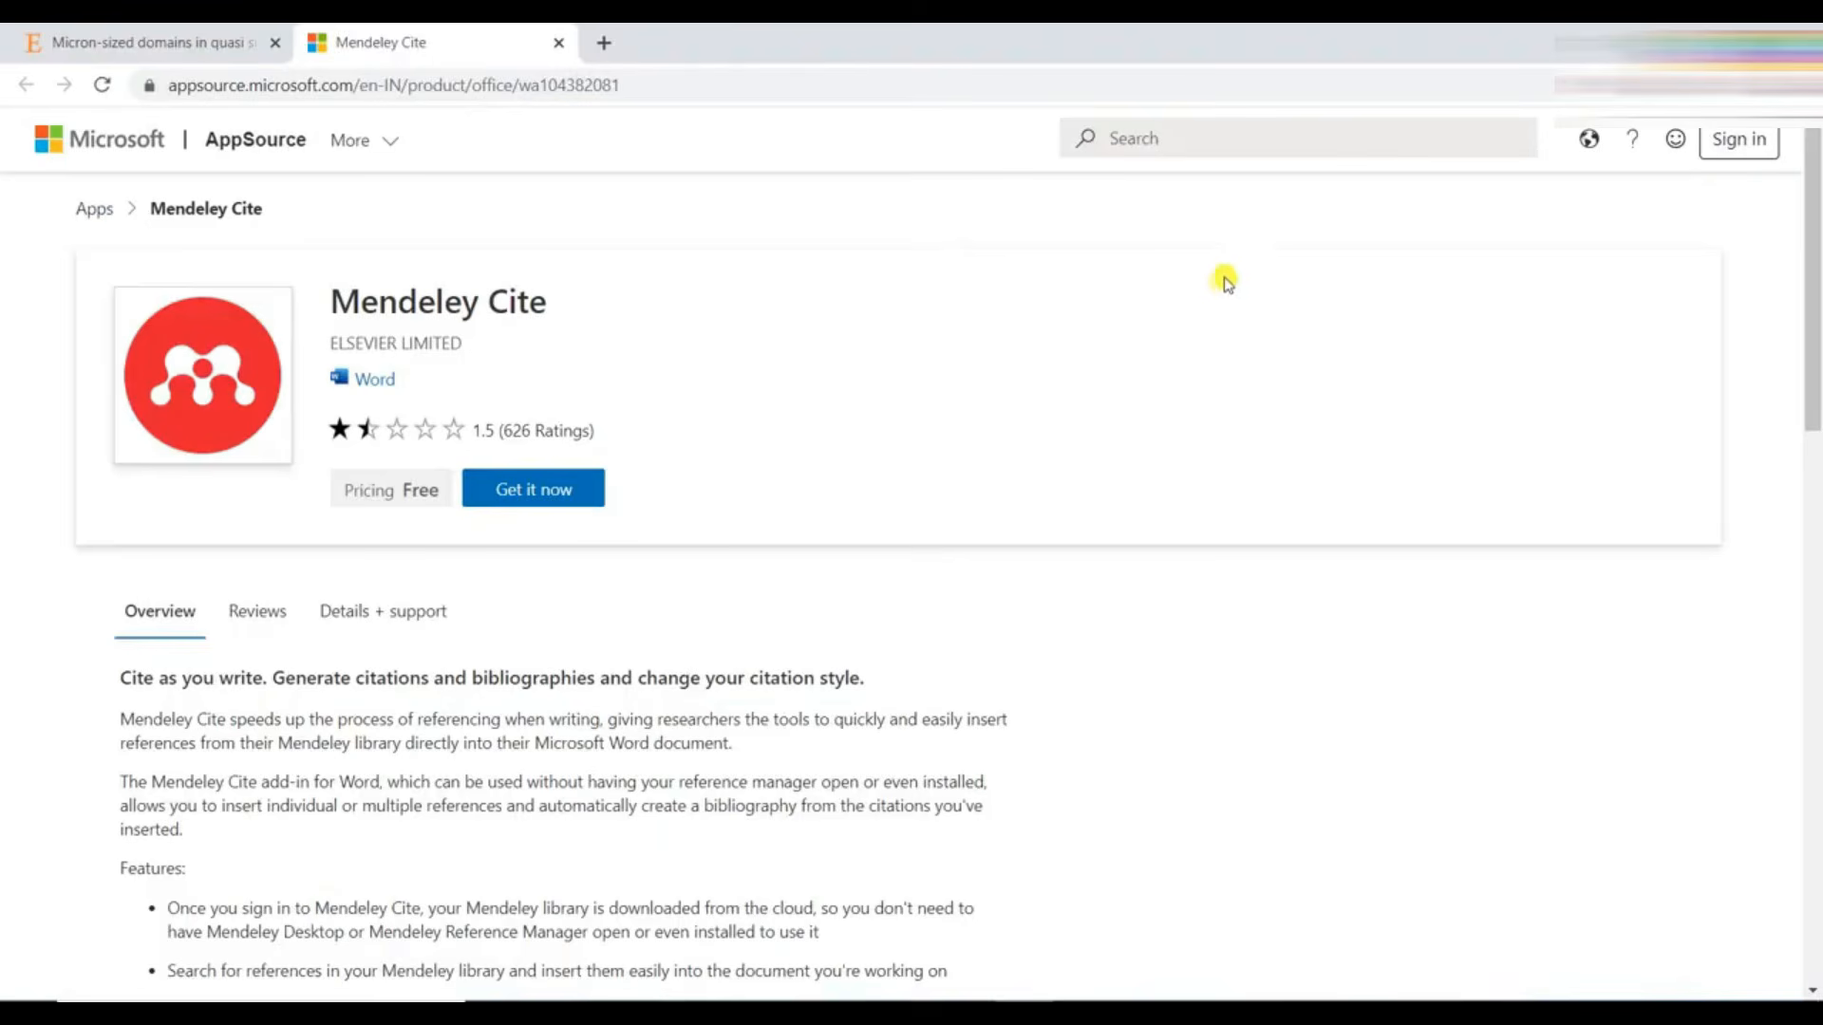
click(519, 486)
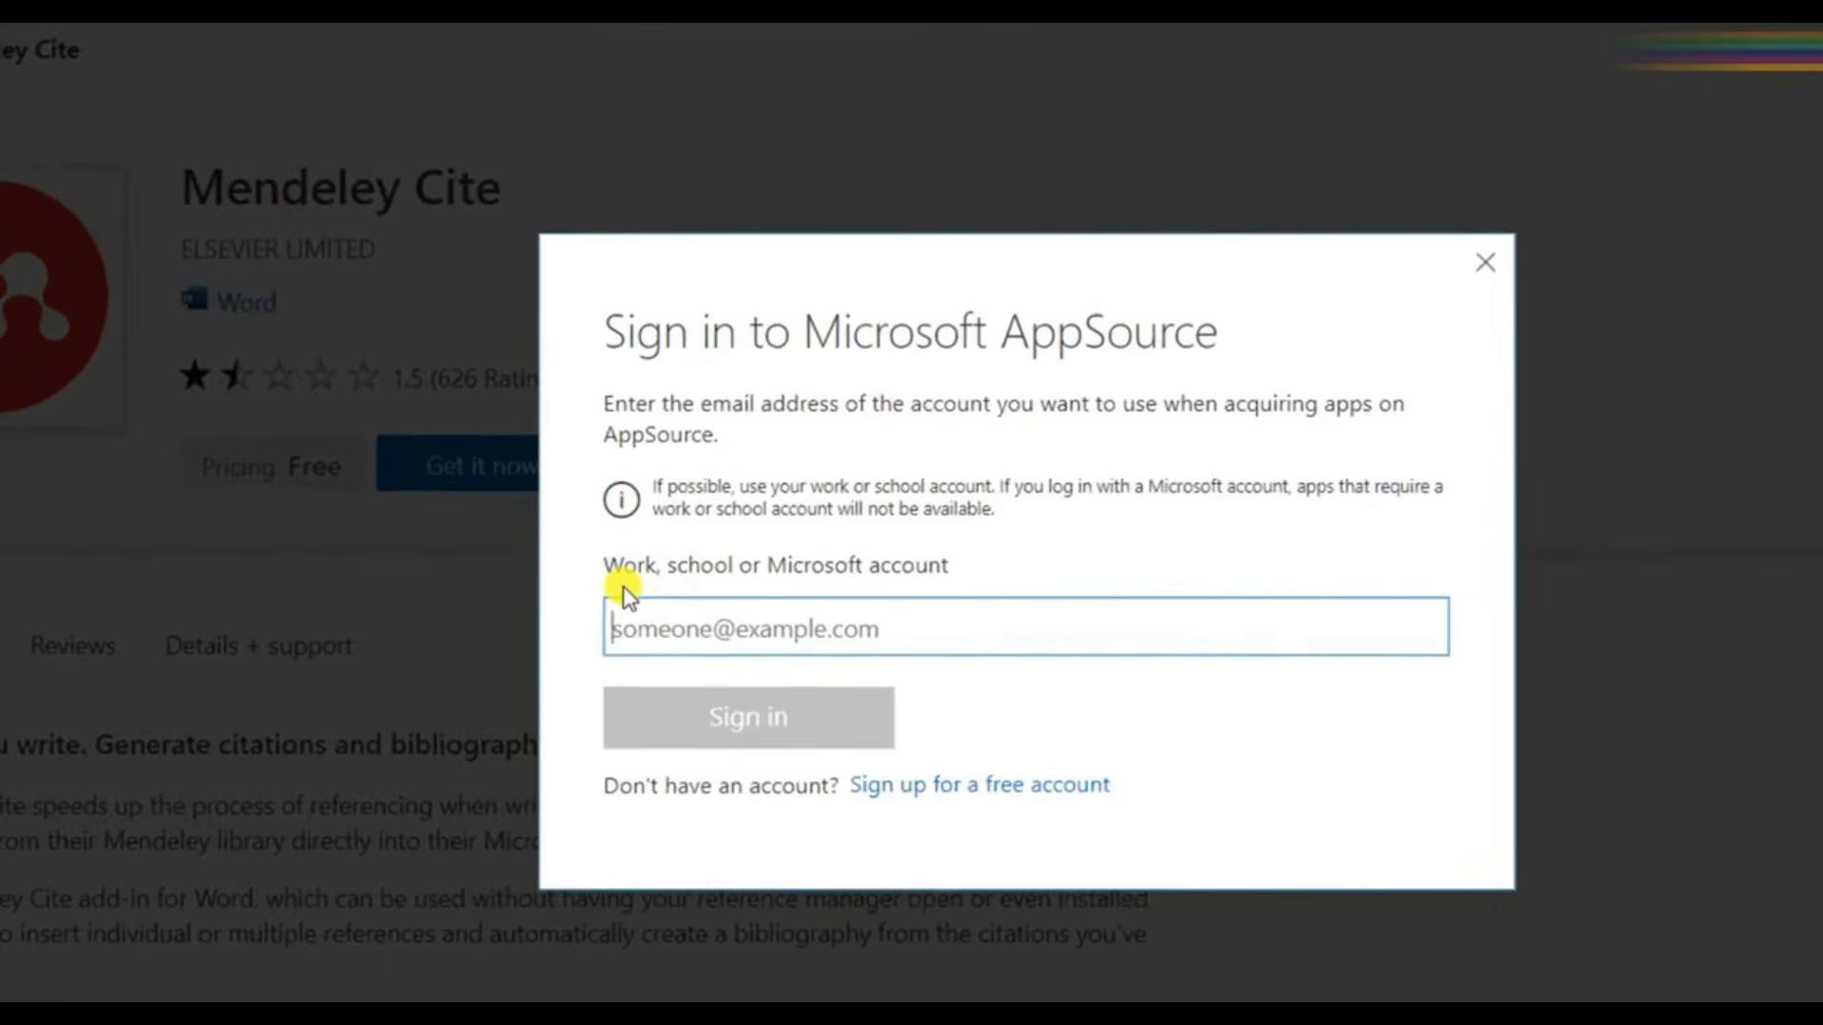
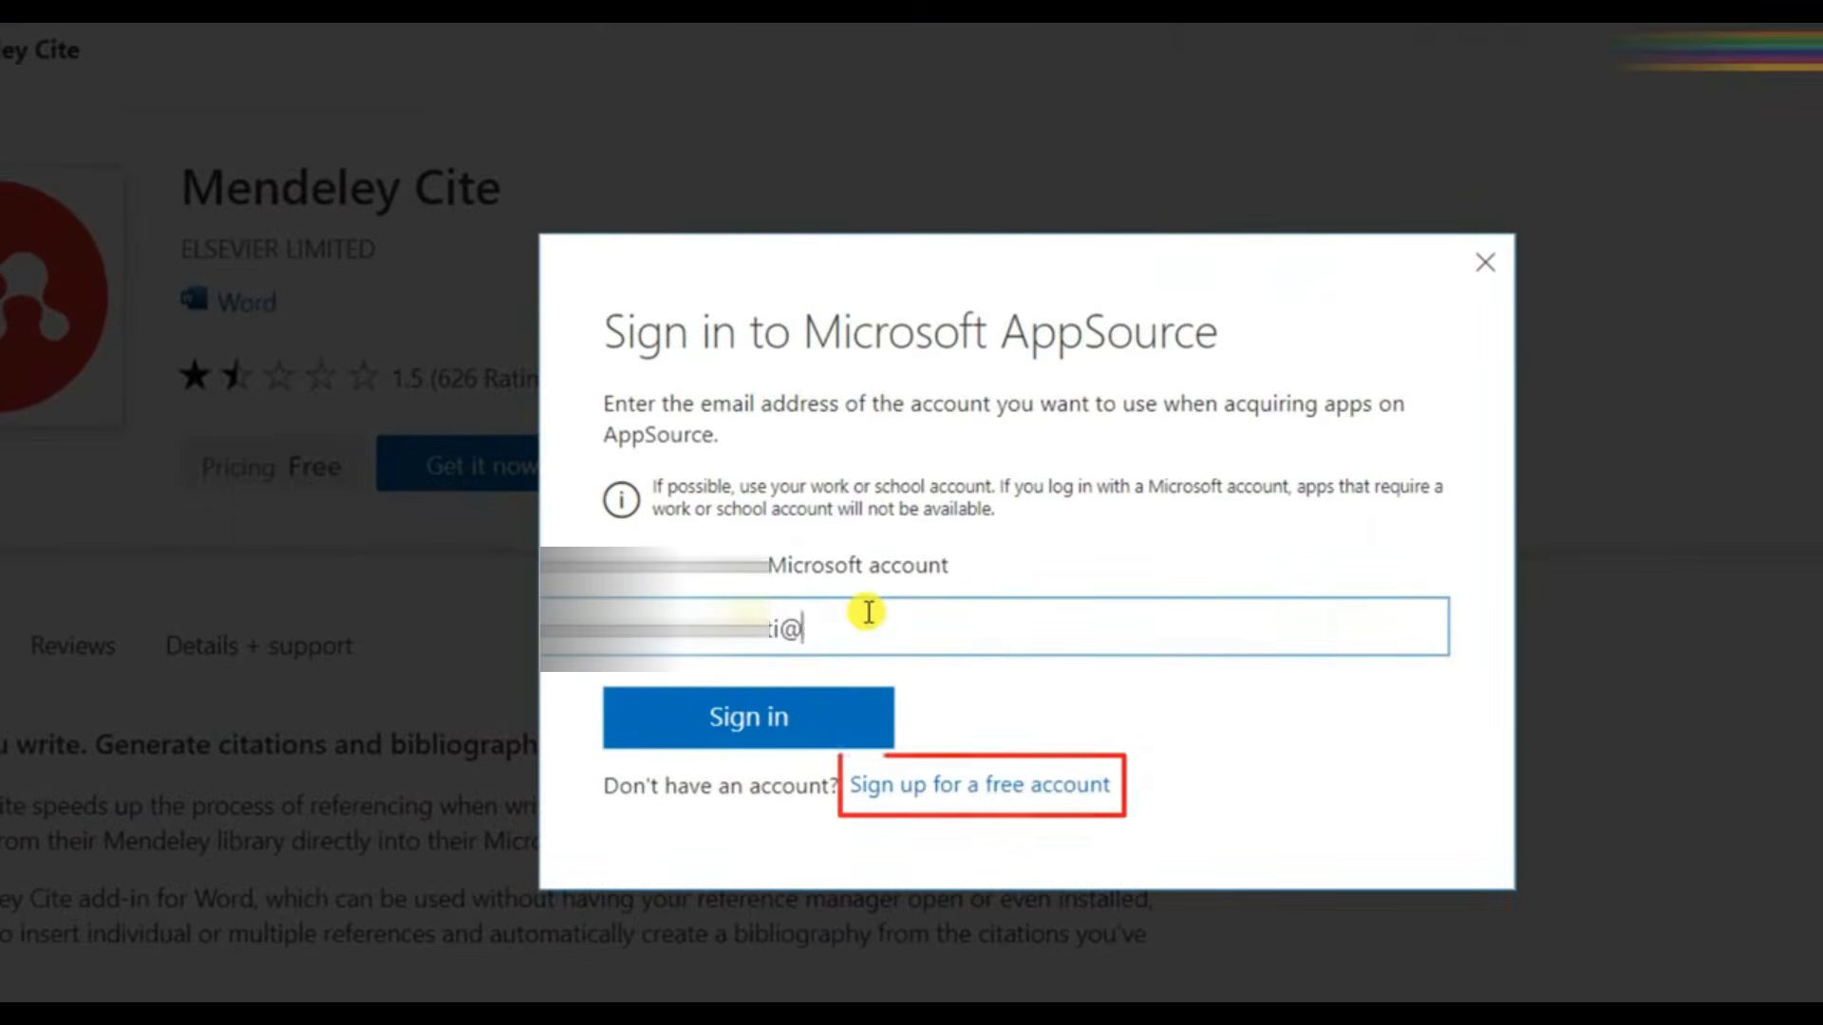
- Sign in to Microsoft AppSource with the Microsoft account e-mail and proceed past the terms update
click(761, 736)
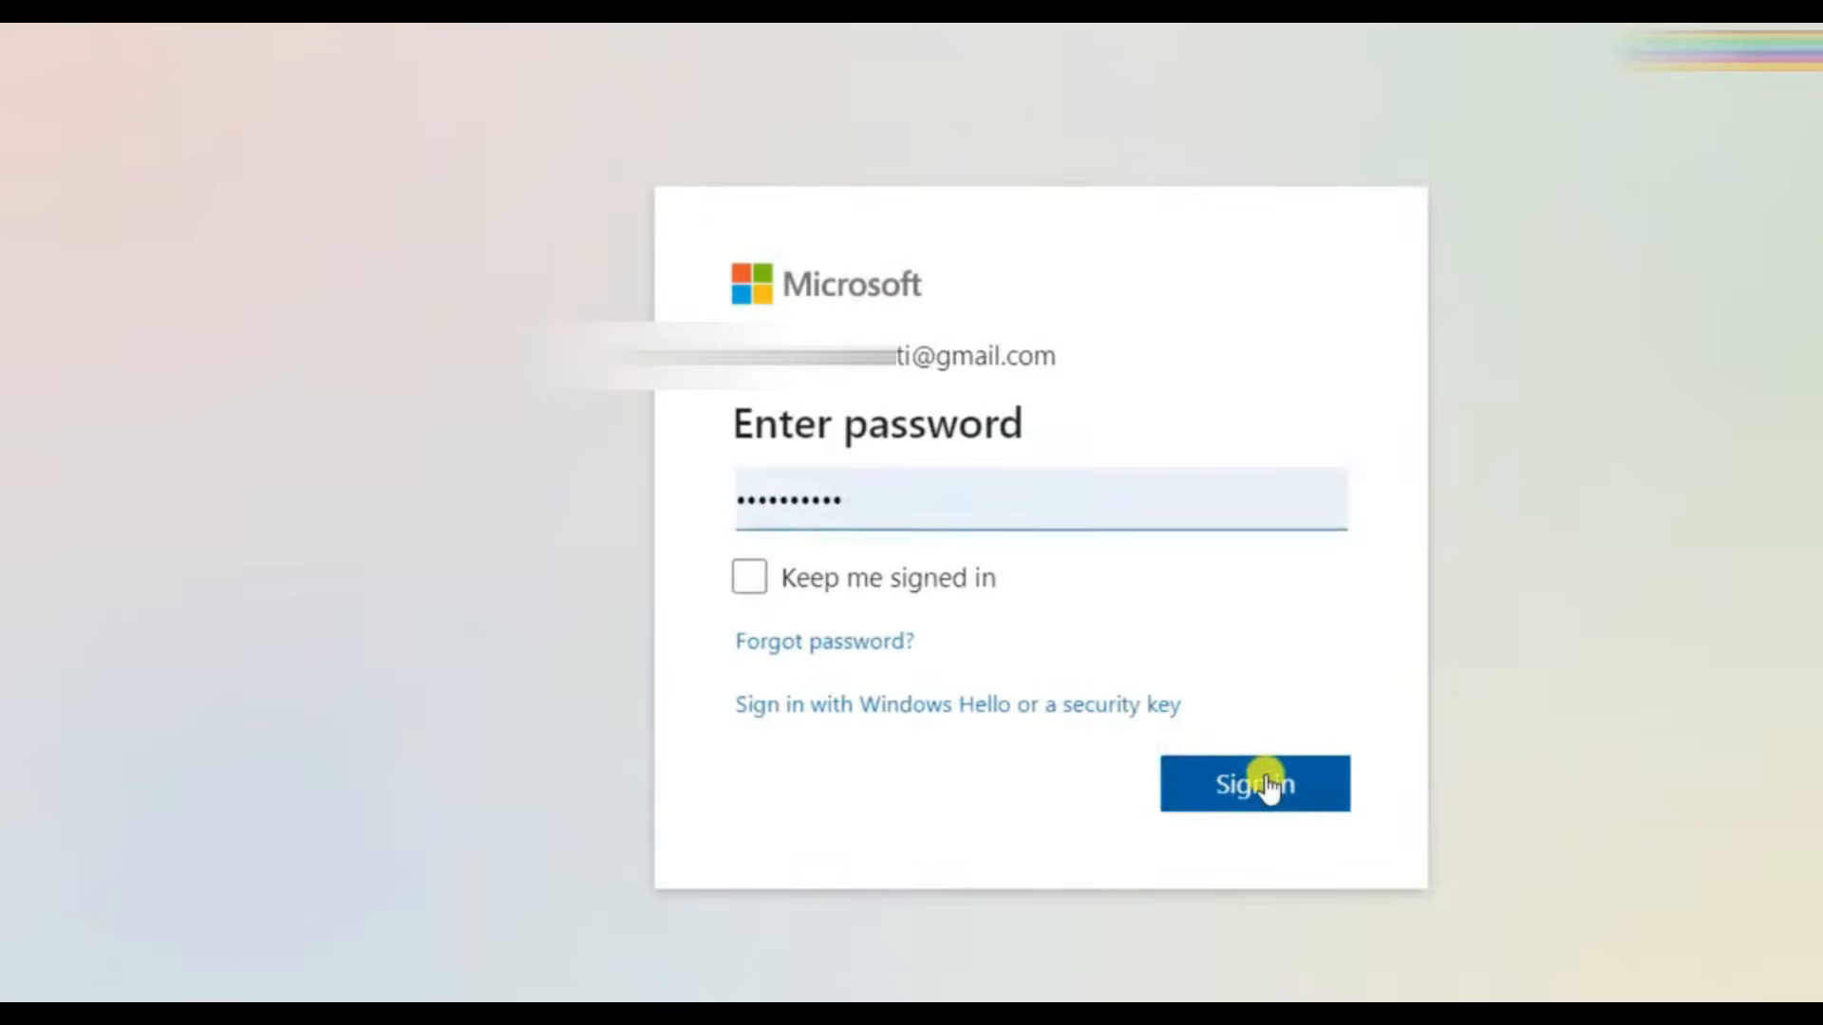
click(1268, 785)
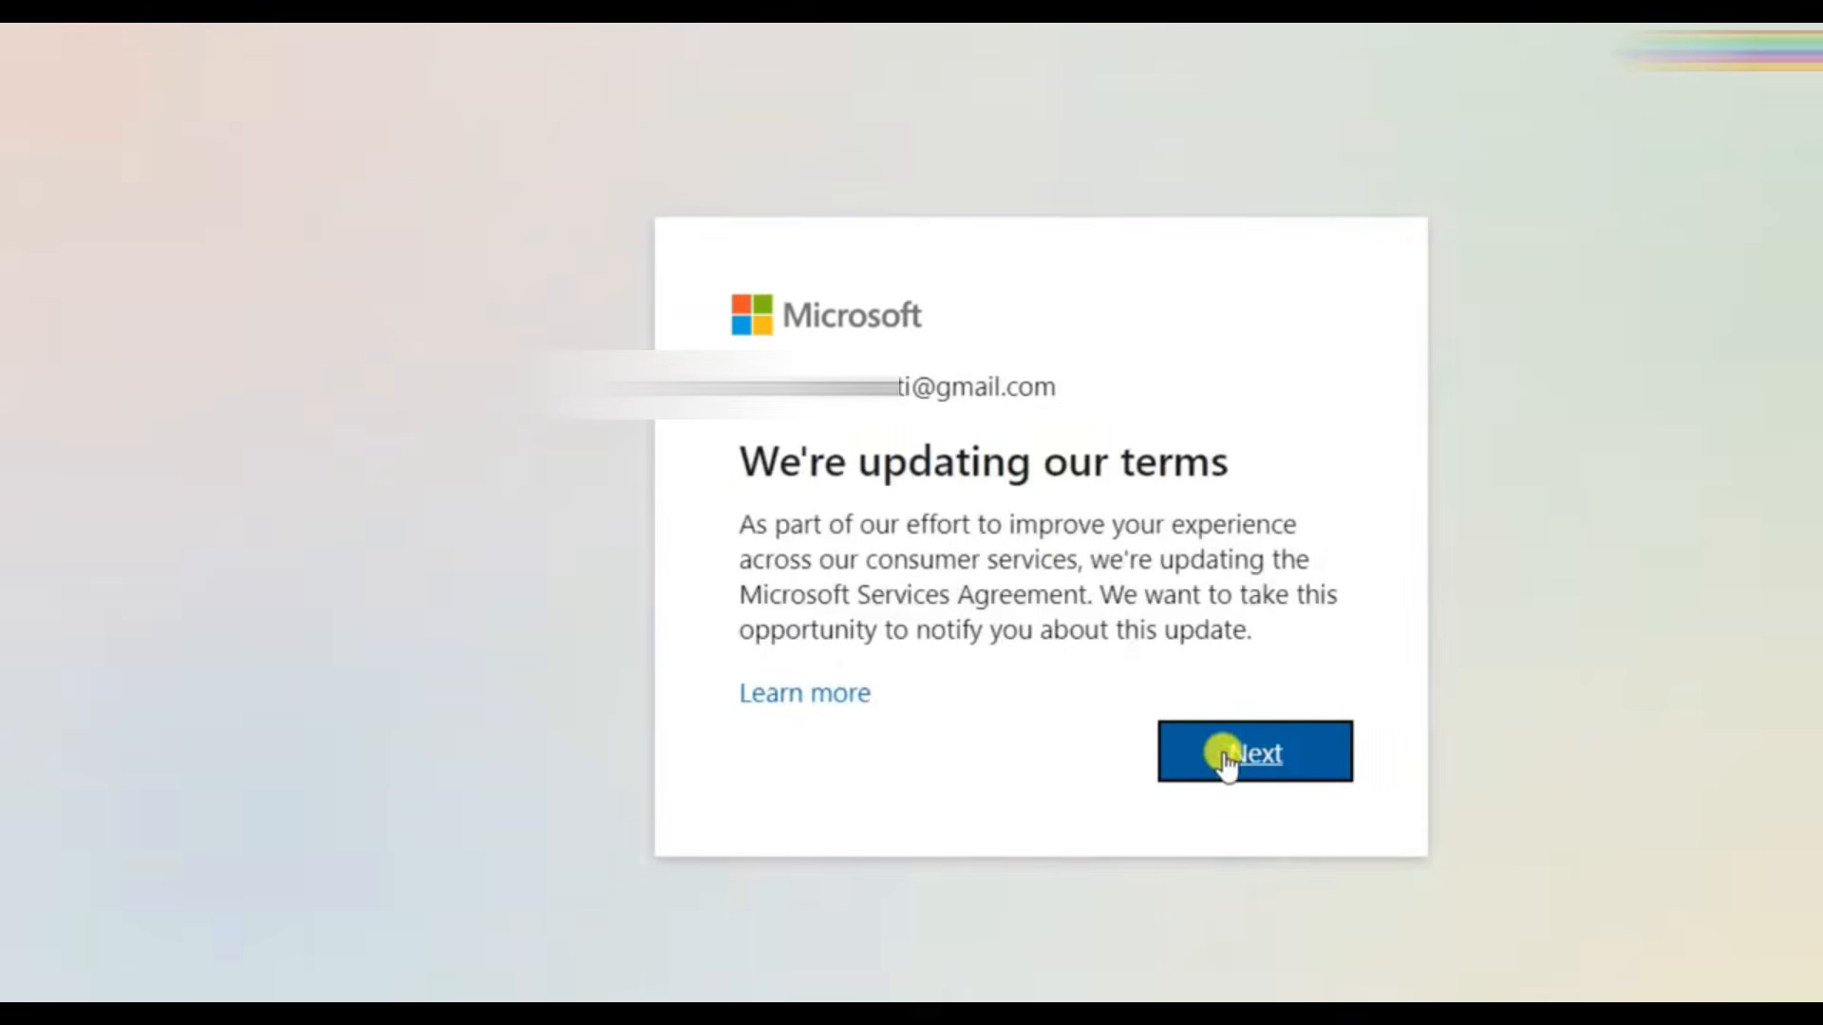
click(1225, 755)
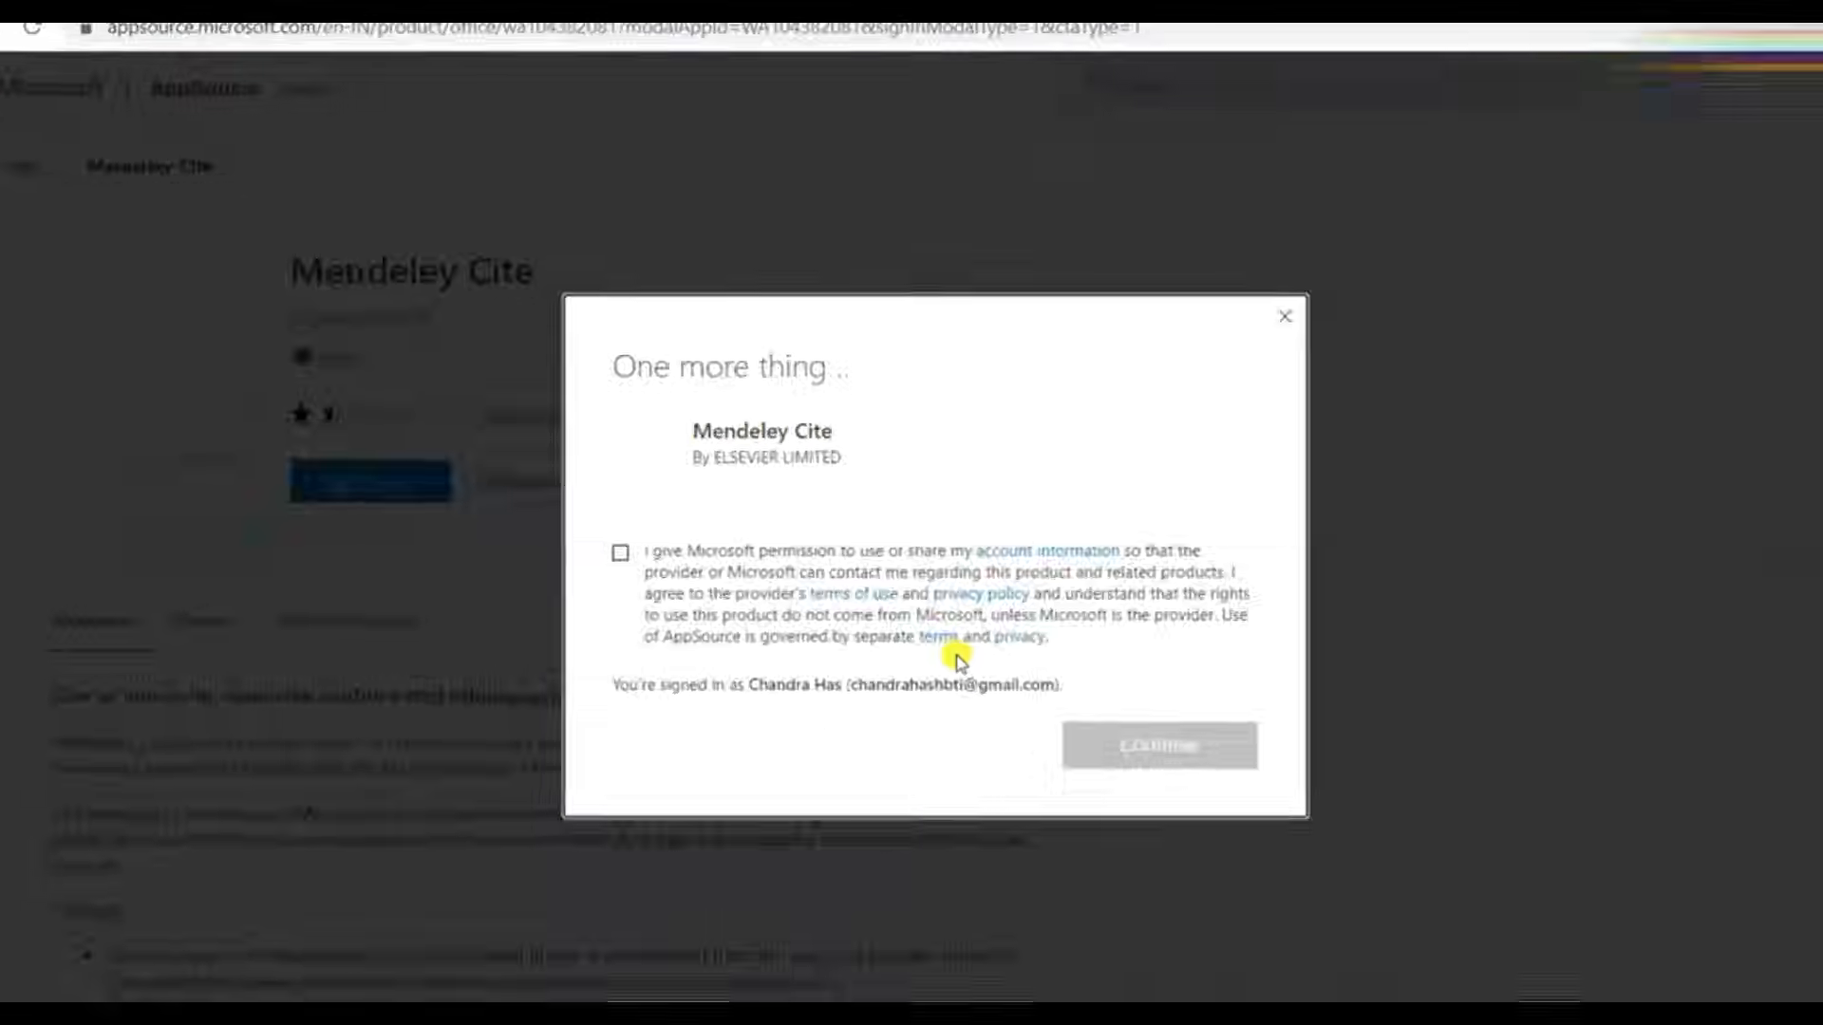
- Complete the AppSource profile with India as country and the phone number, accept the permission terms, and continue
click(883, 637)
text(ind)
click(879, 662)
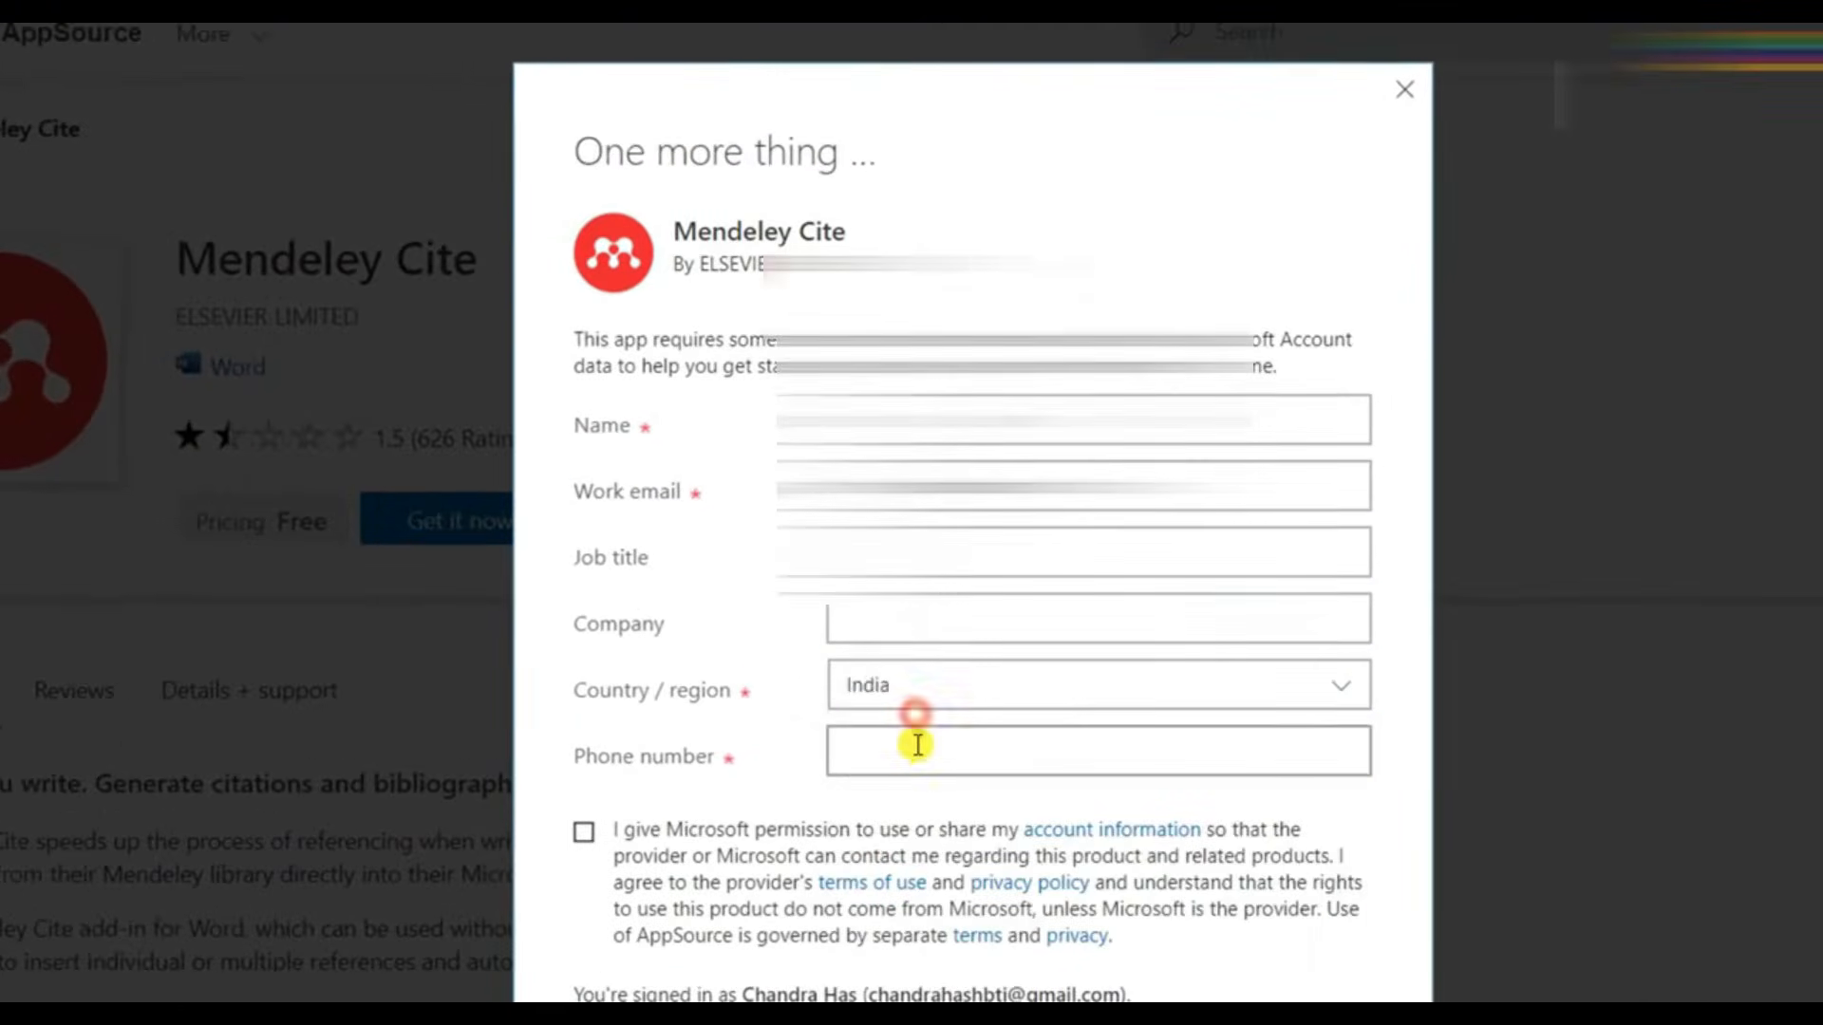
click(879, 683)
text(9)
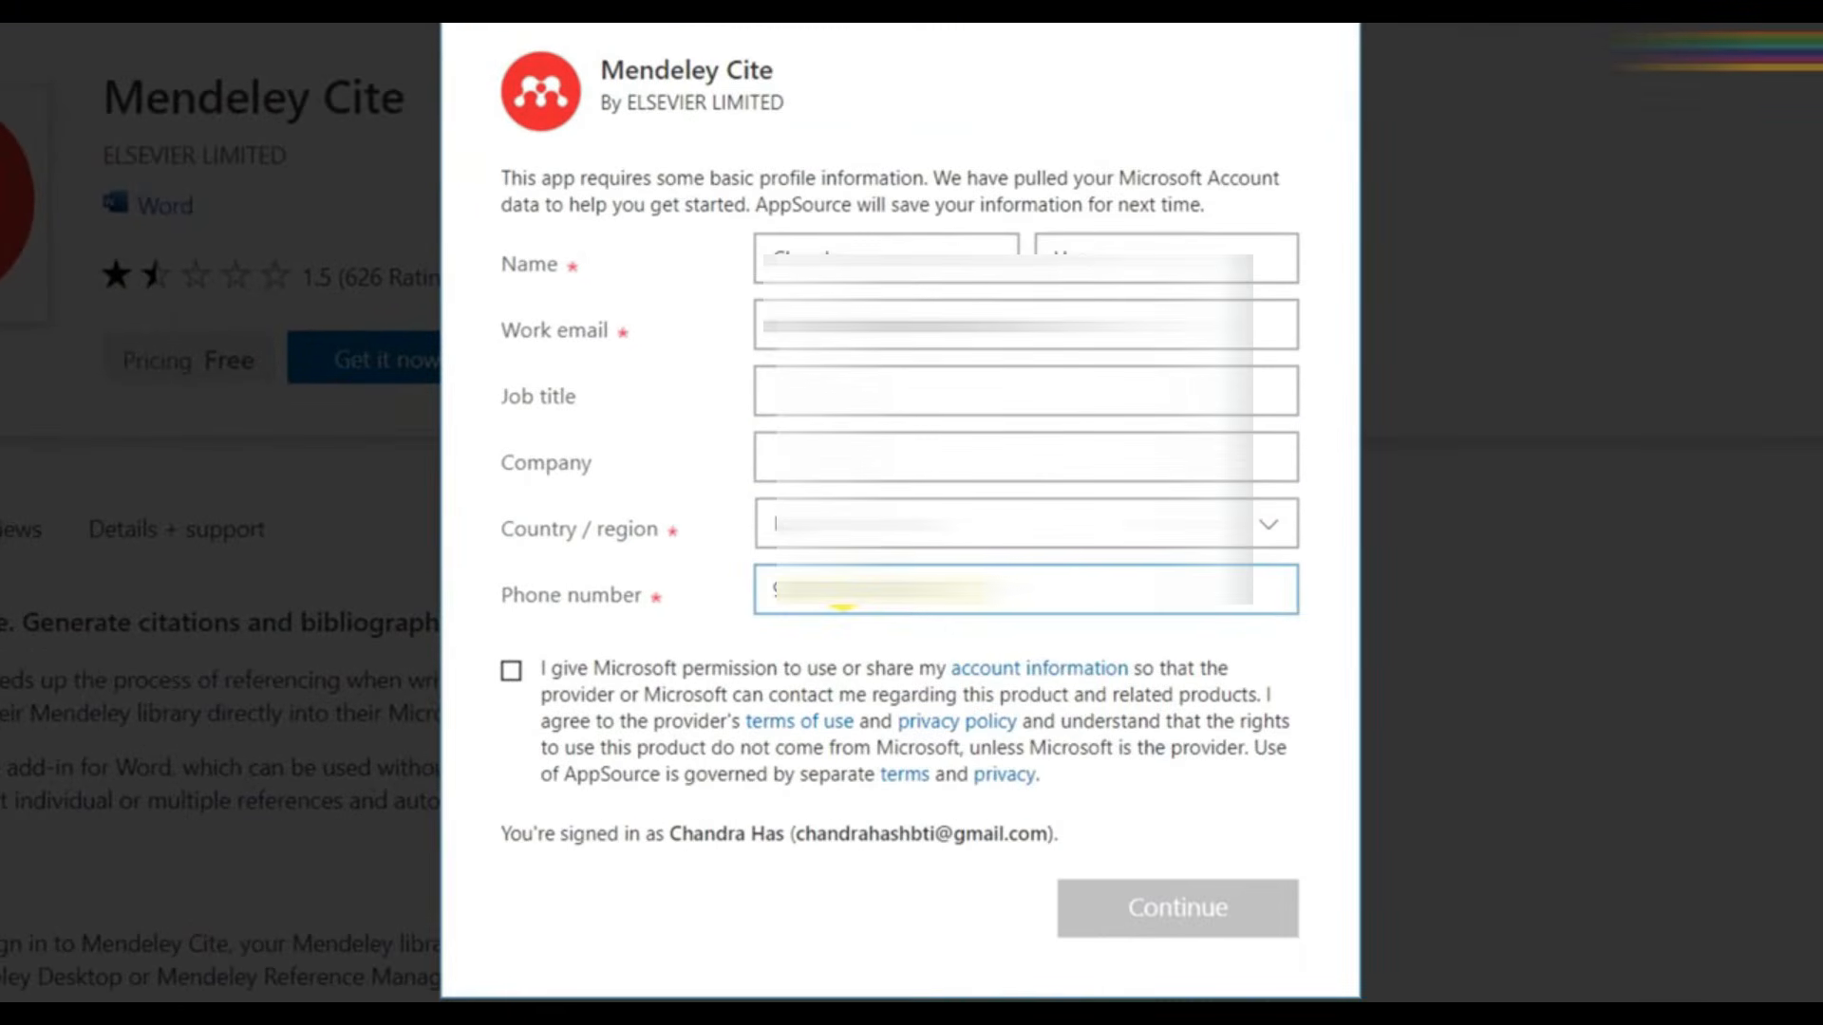
click(511, 670)
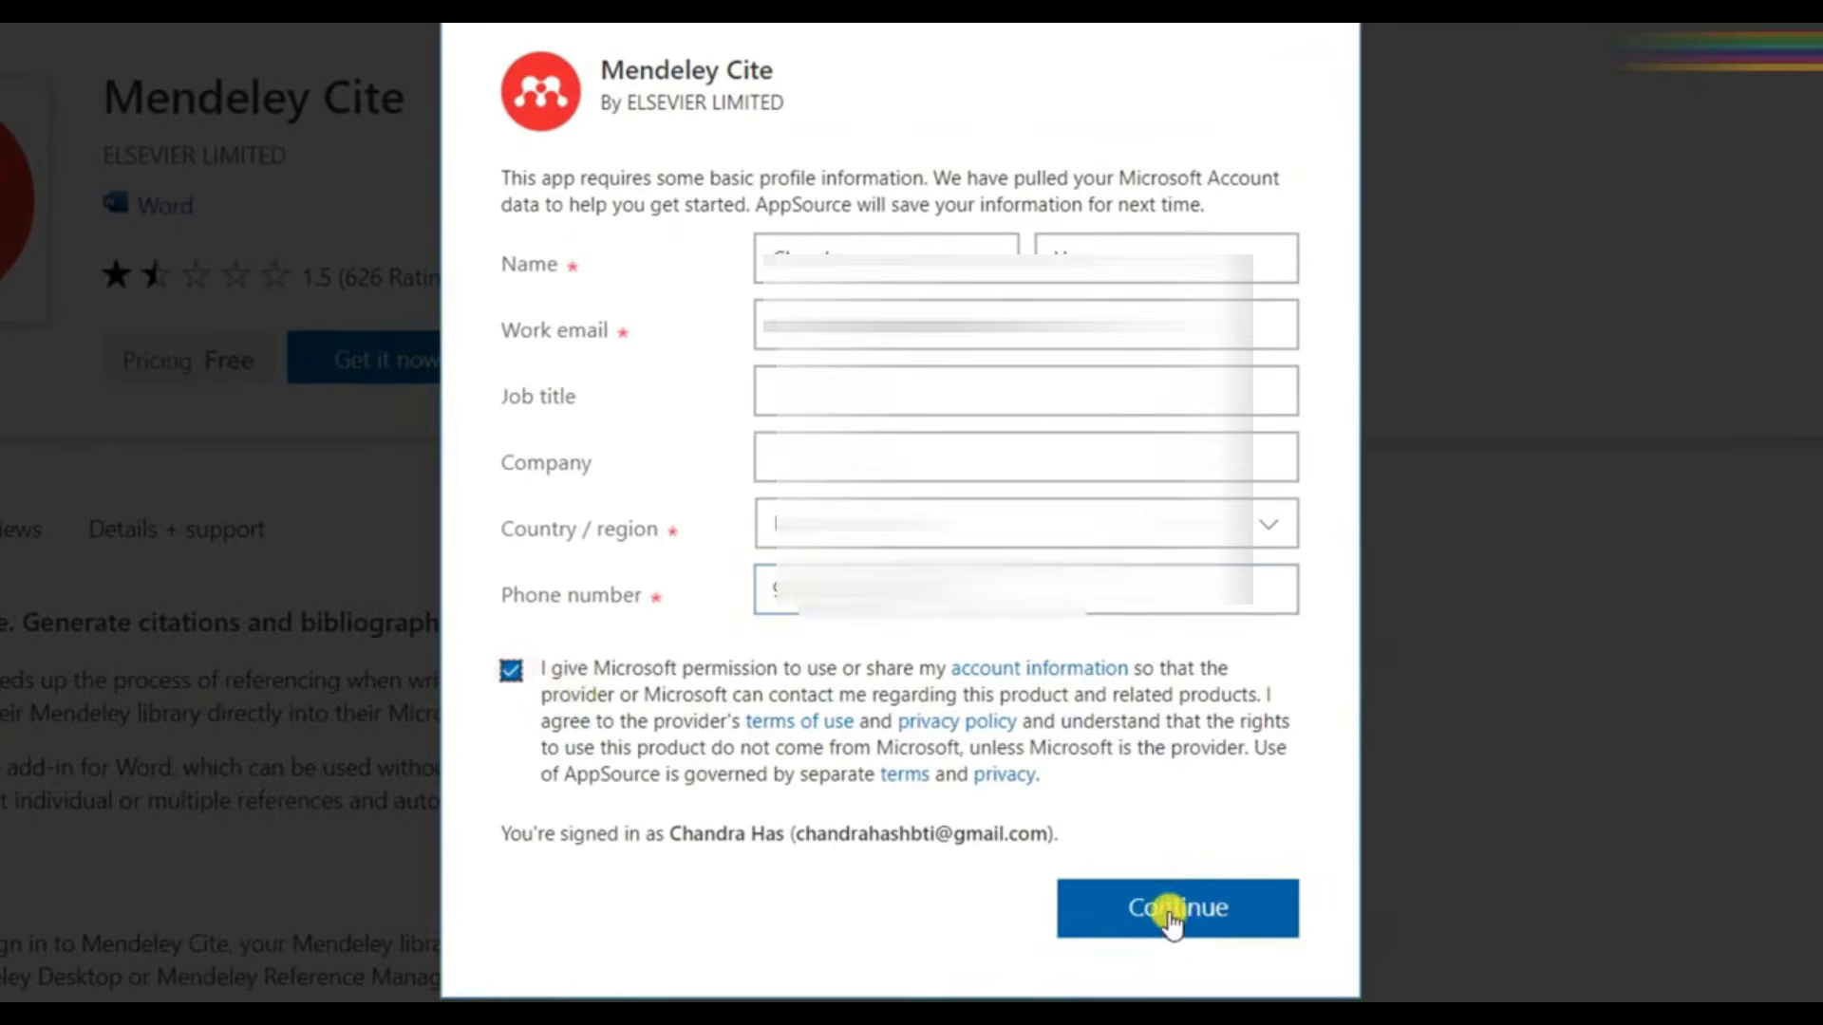
click(1173, 911)
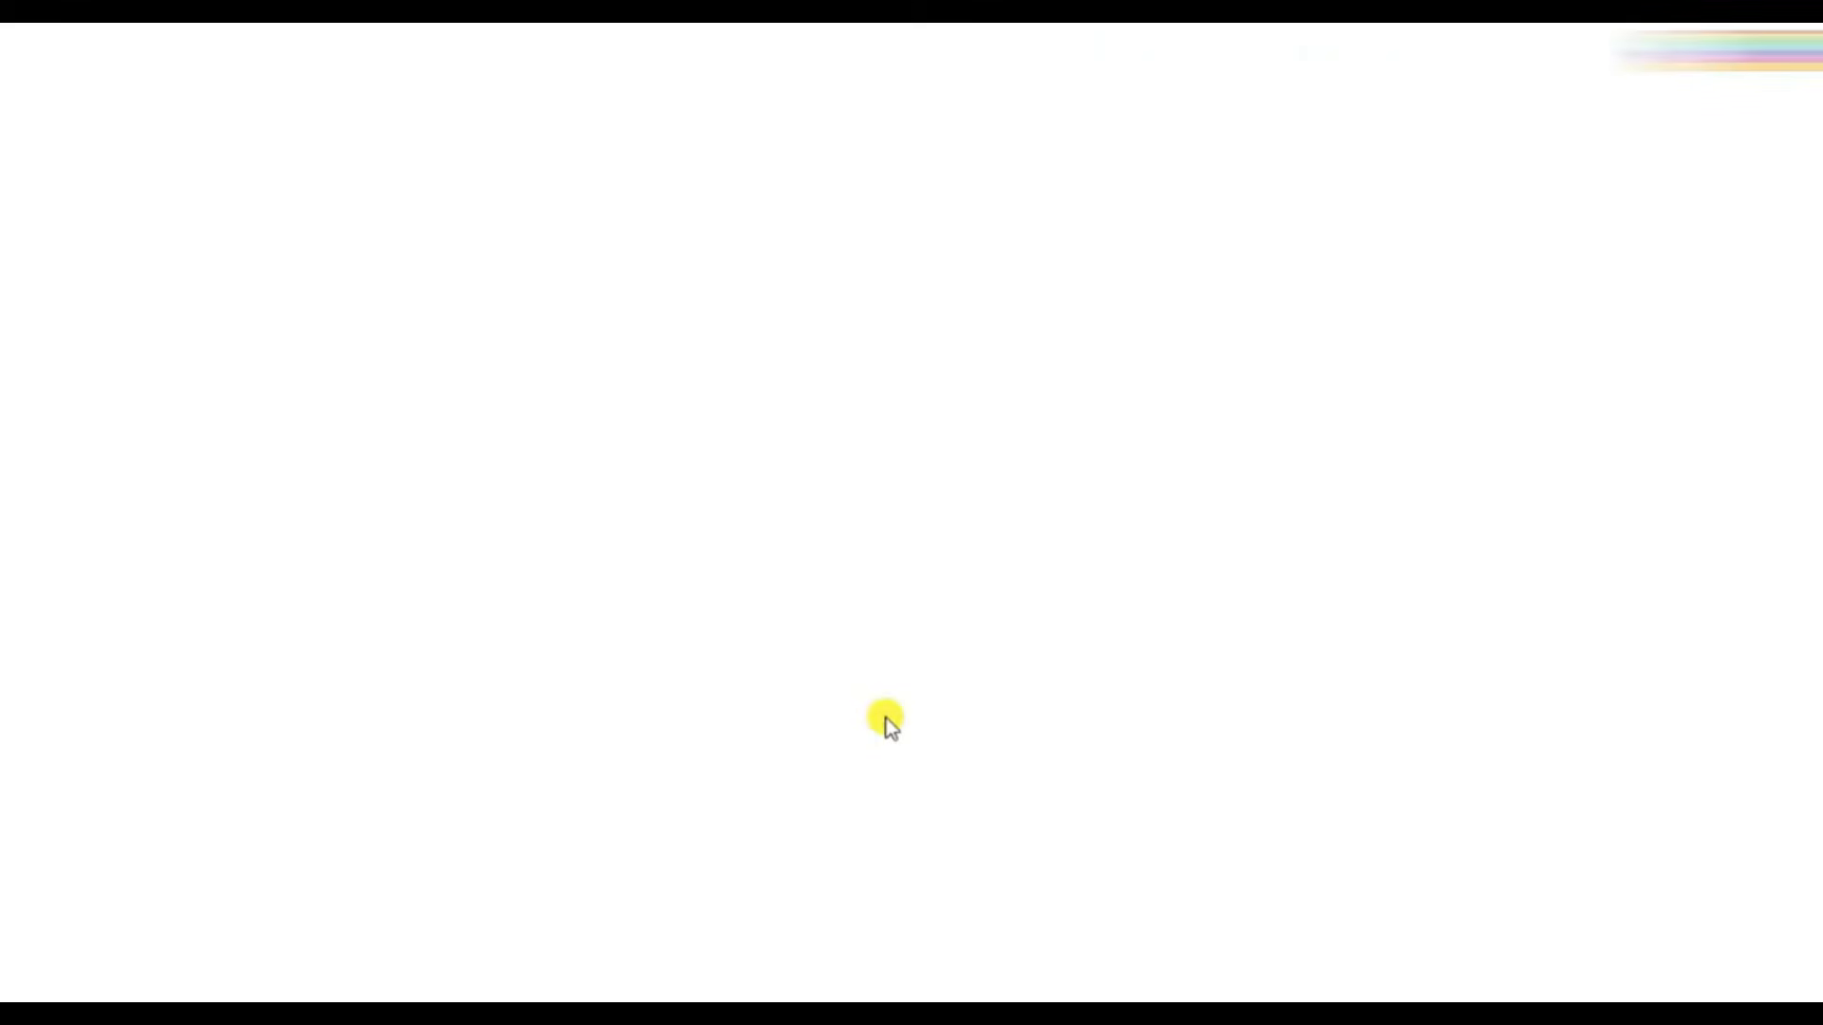
- Open the Mendeley Cite add-in document in Word, dismiss the add-in tip, and enable the document's content
click(574, 539)
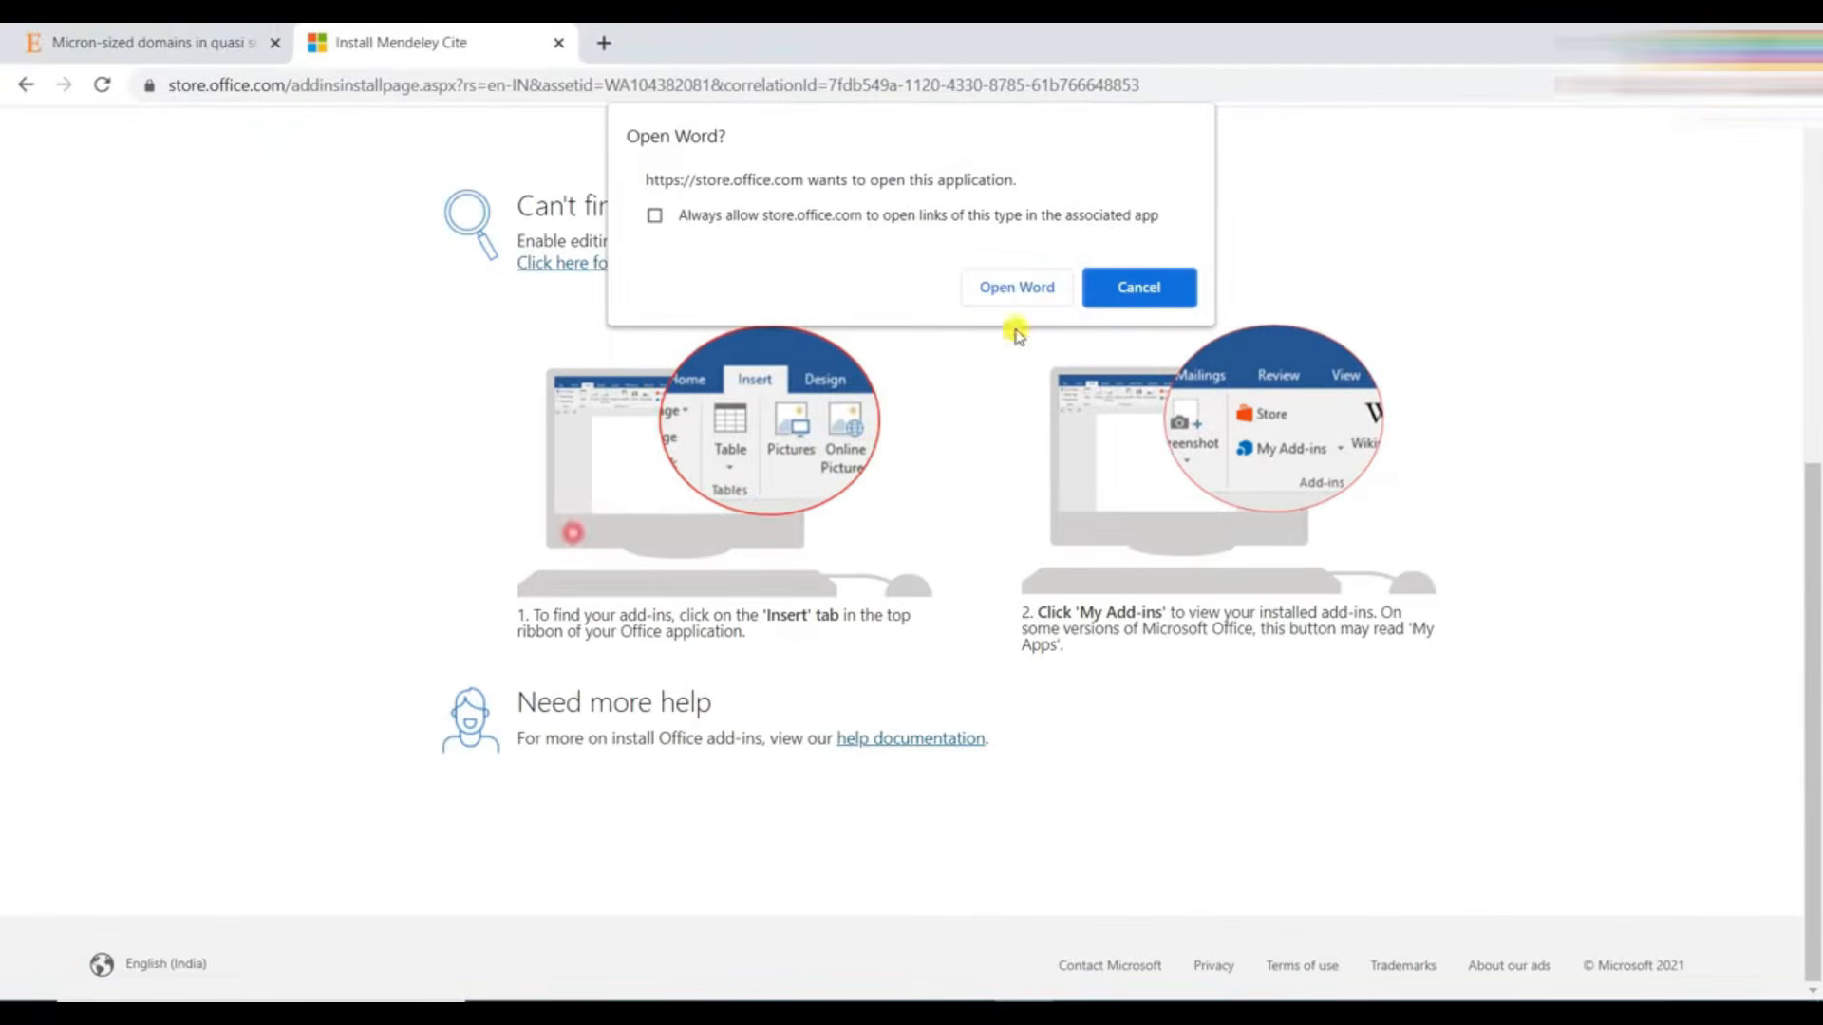
click(1016, 288)
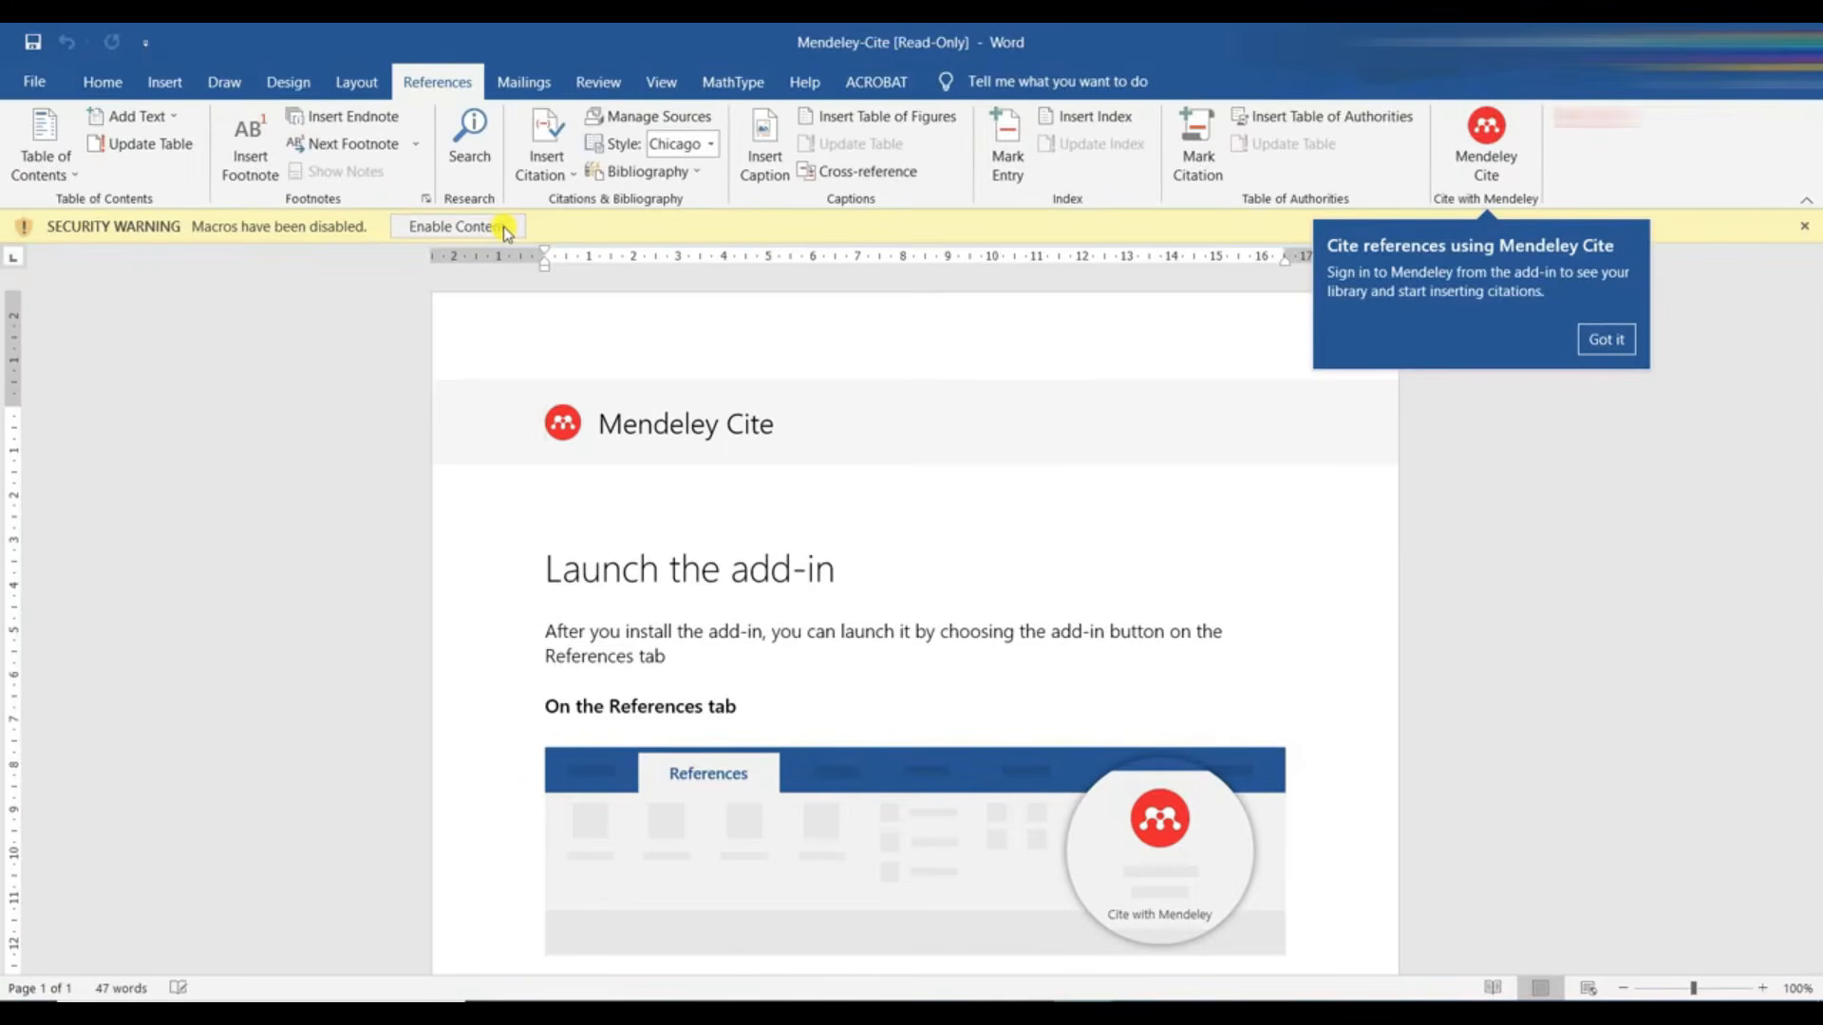
click(1600, 341)
click(423, 224)
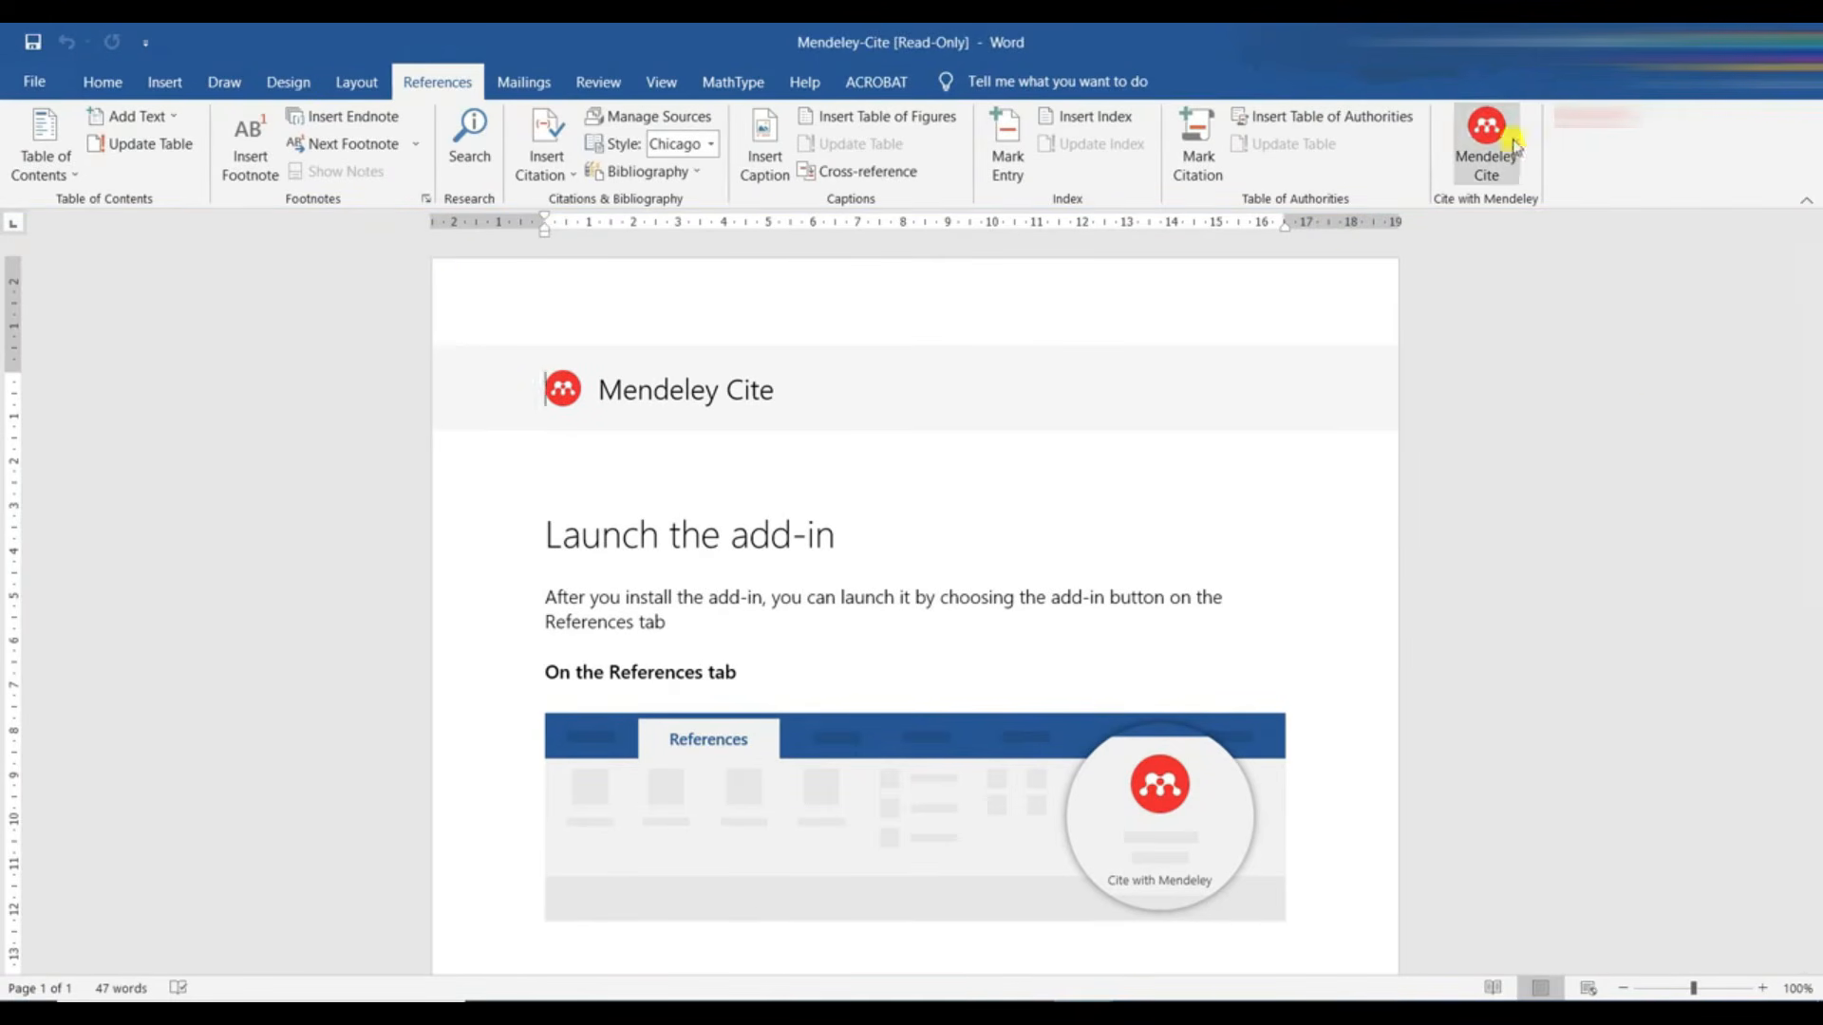
- Launch Mendeley Cite in Word and sign in with the Mendeley account's e-mail and password
click(1475, 137)
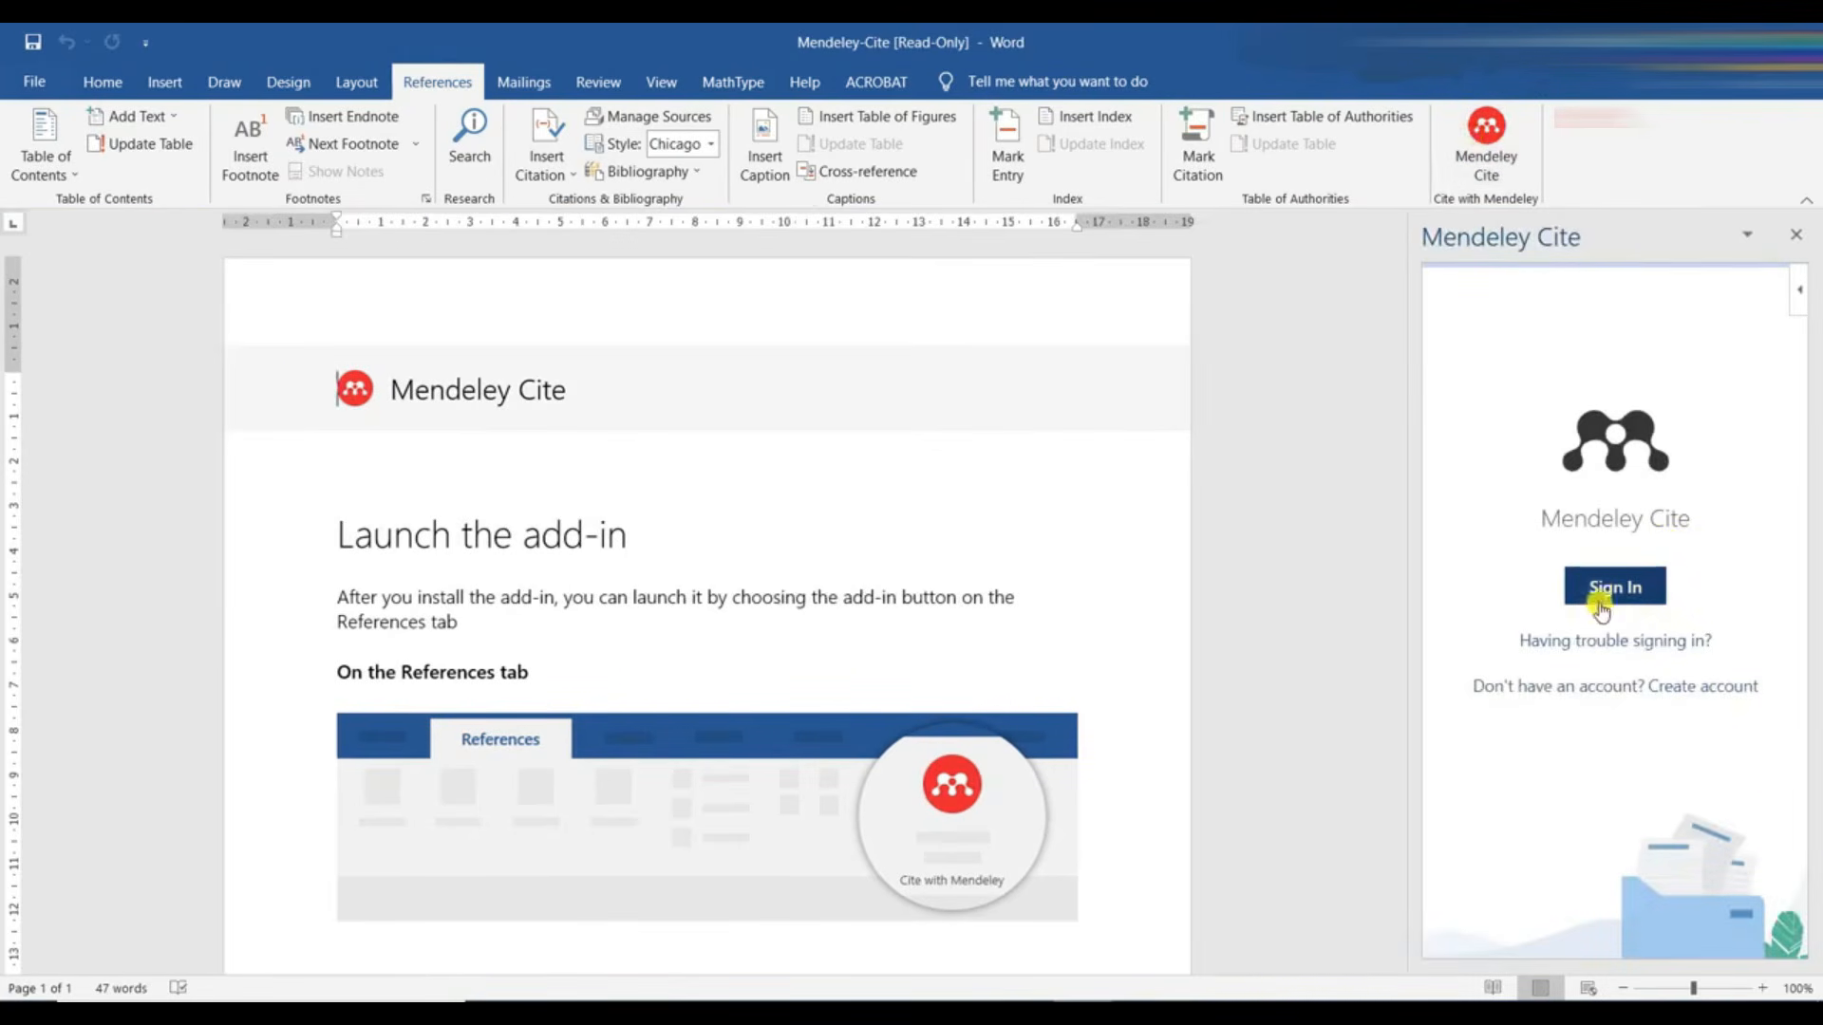
click(1601, 591)
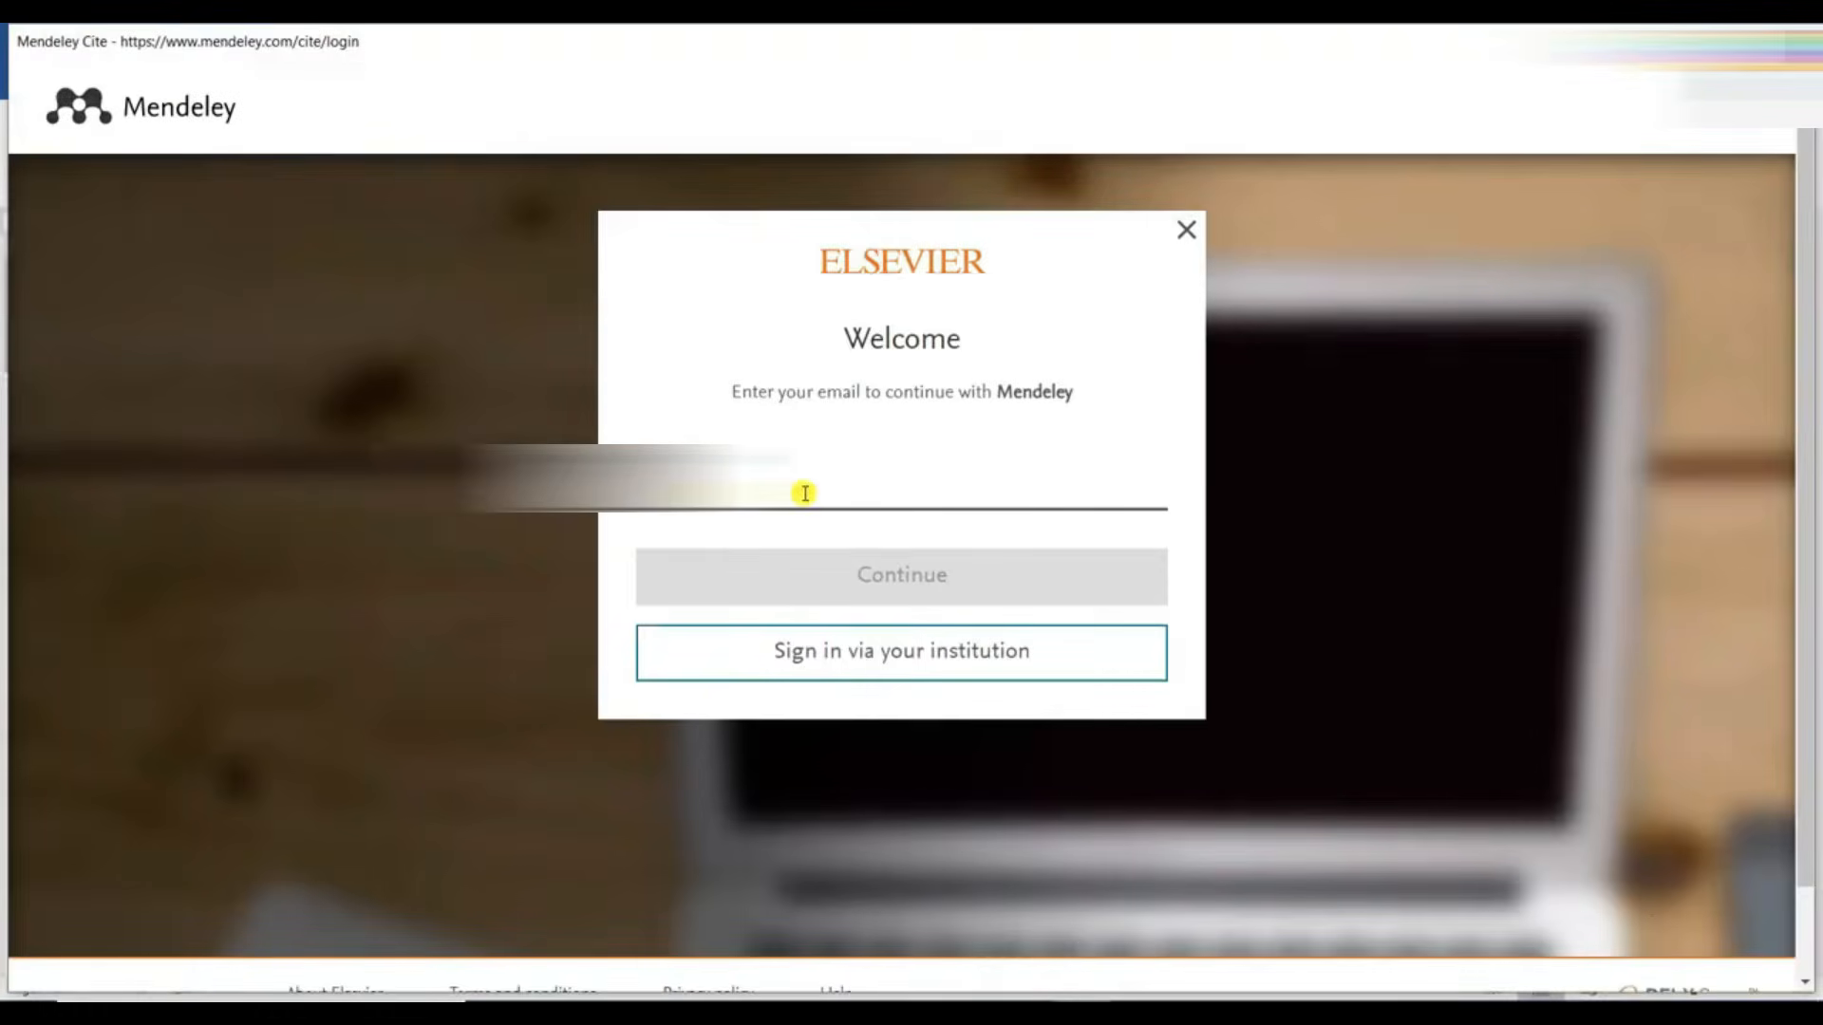
text(...)
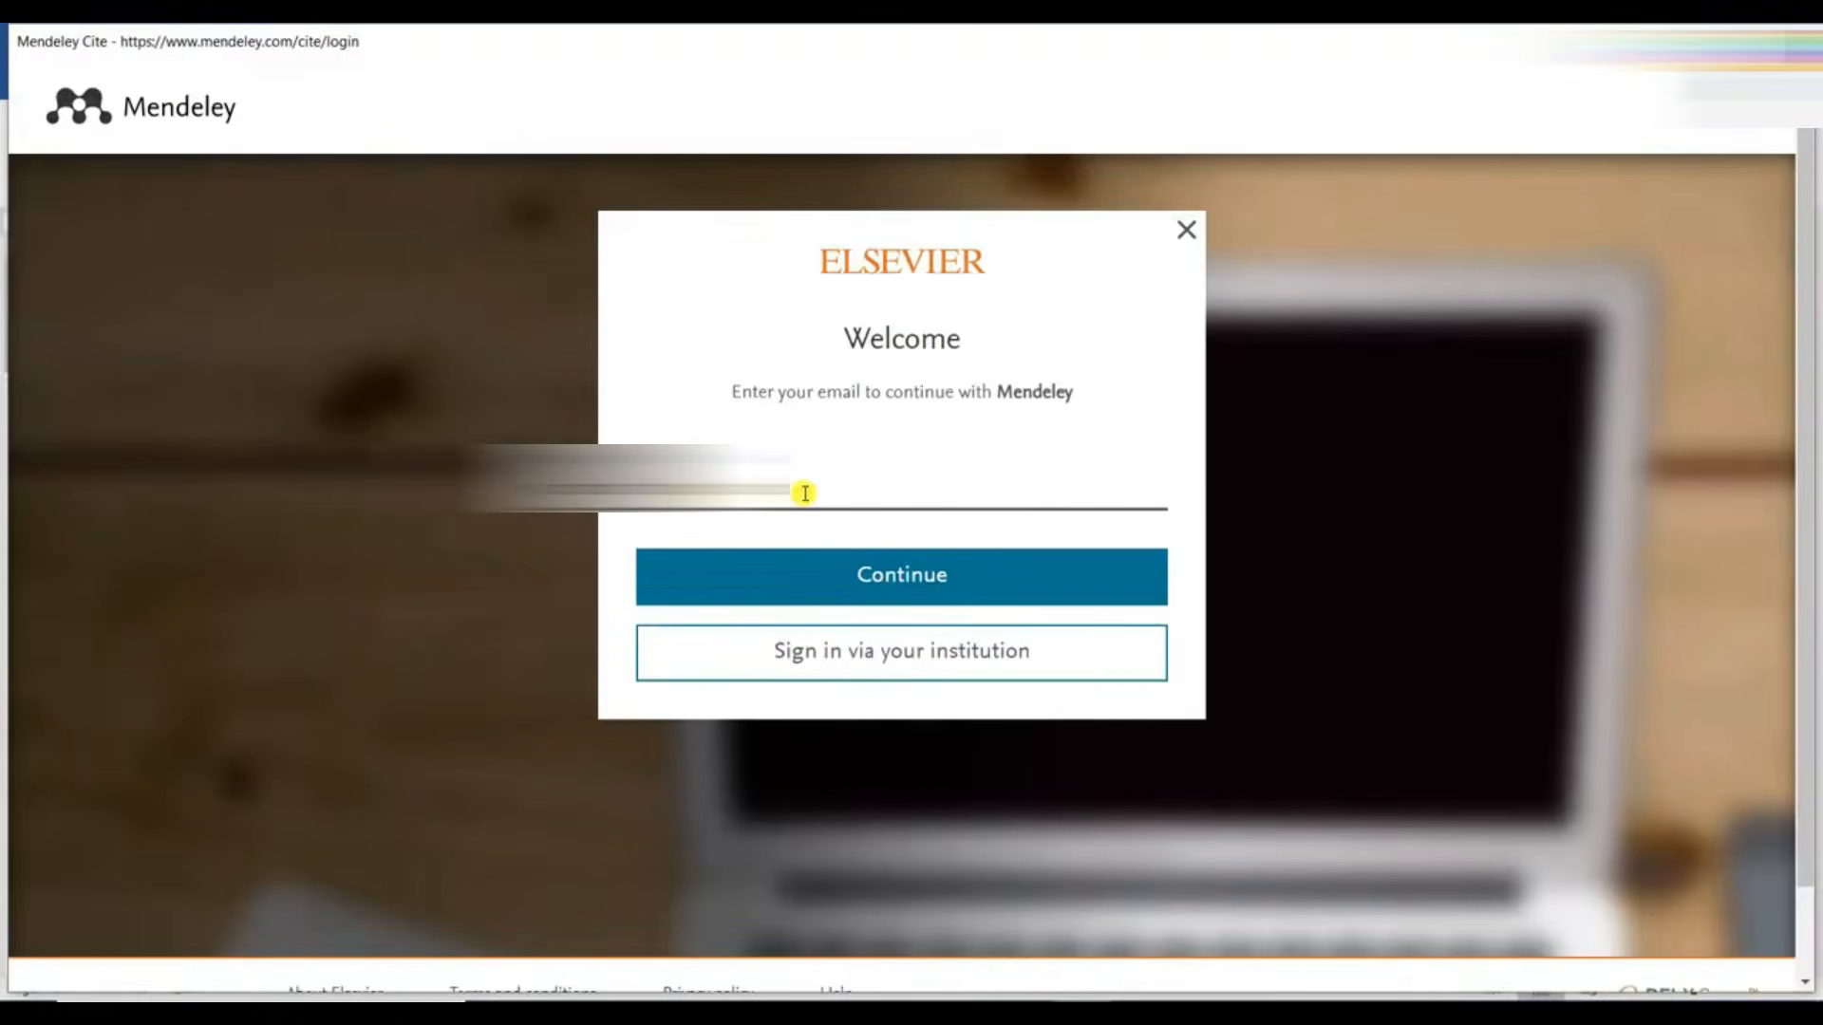
text(gmail.com)
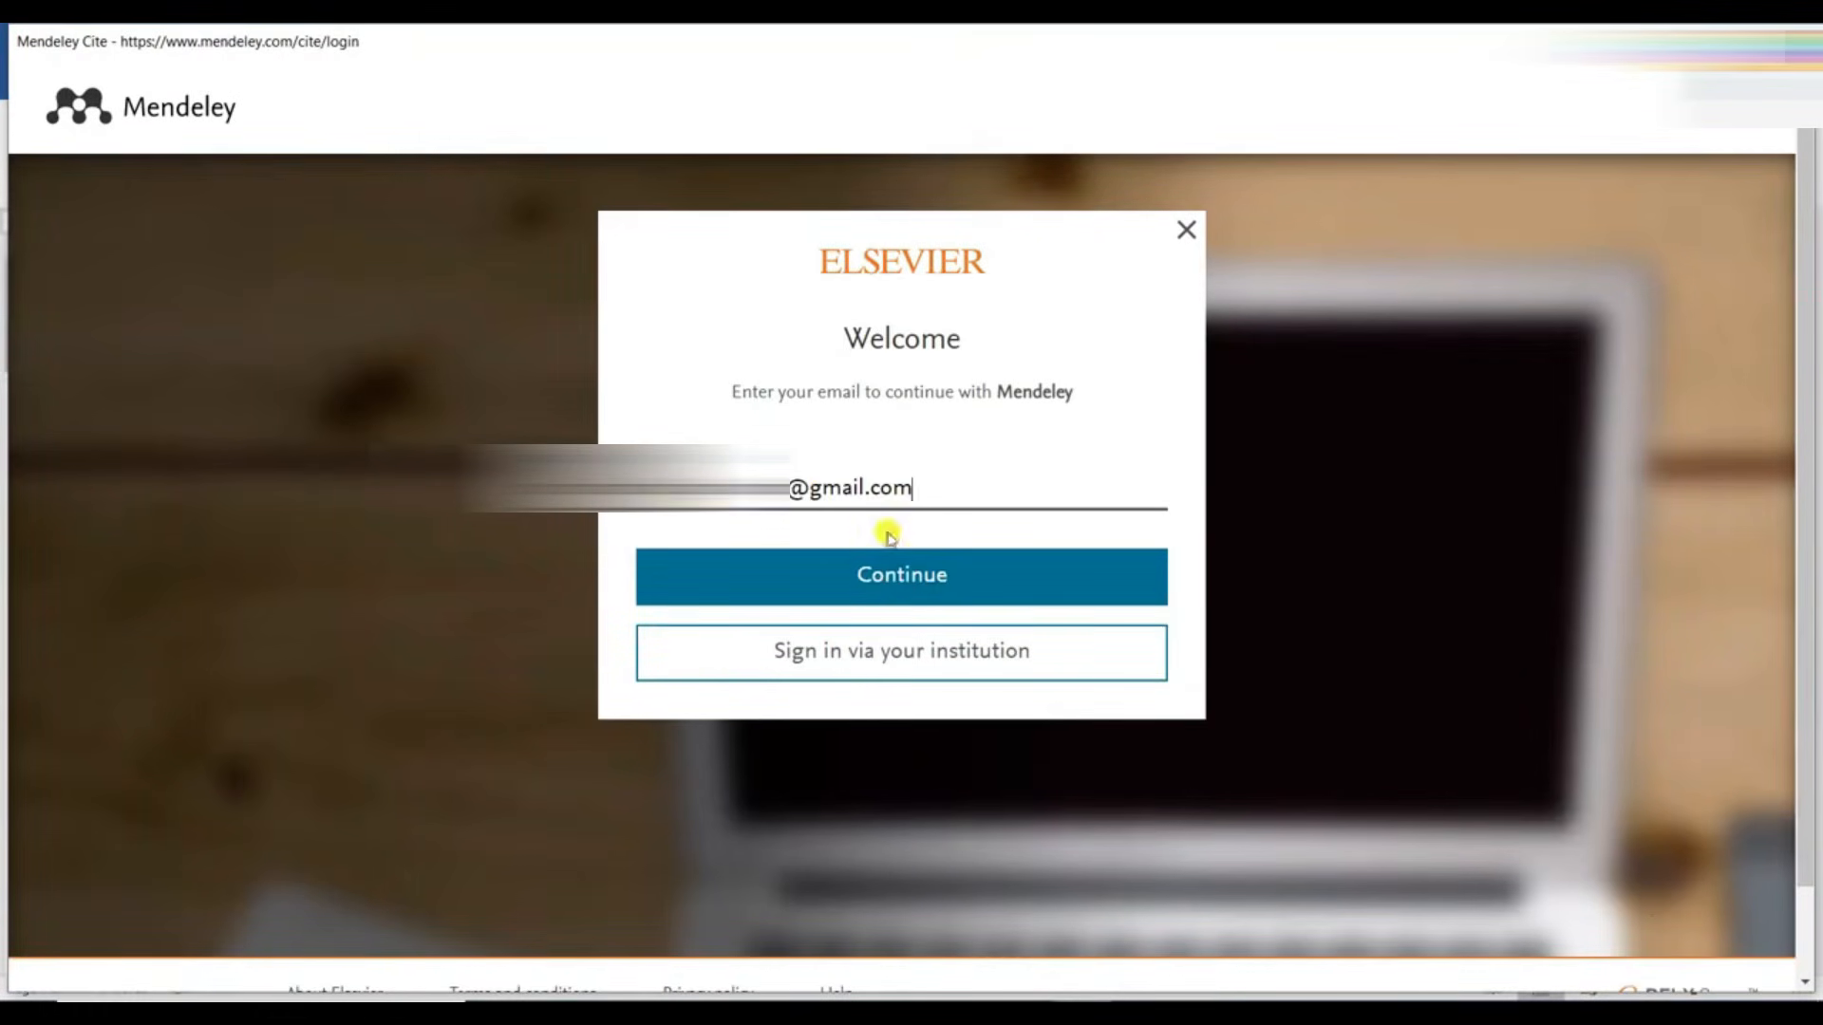
click(902, 560)
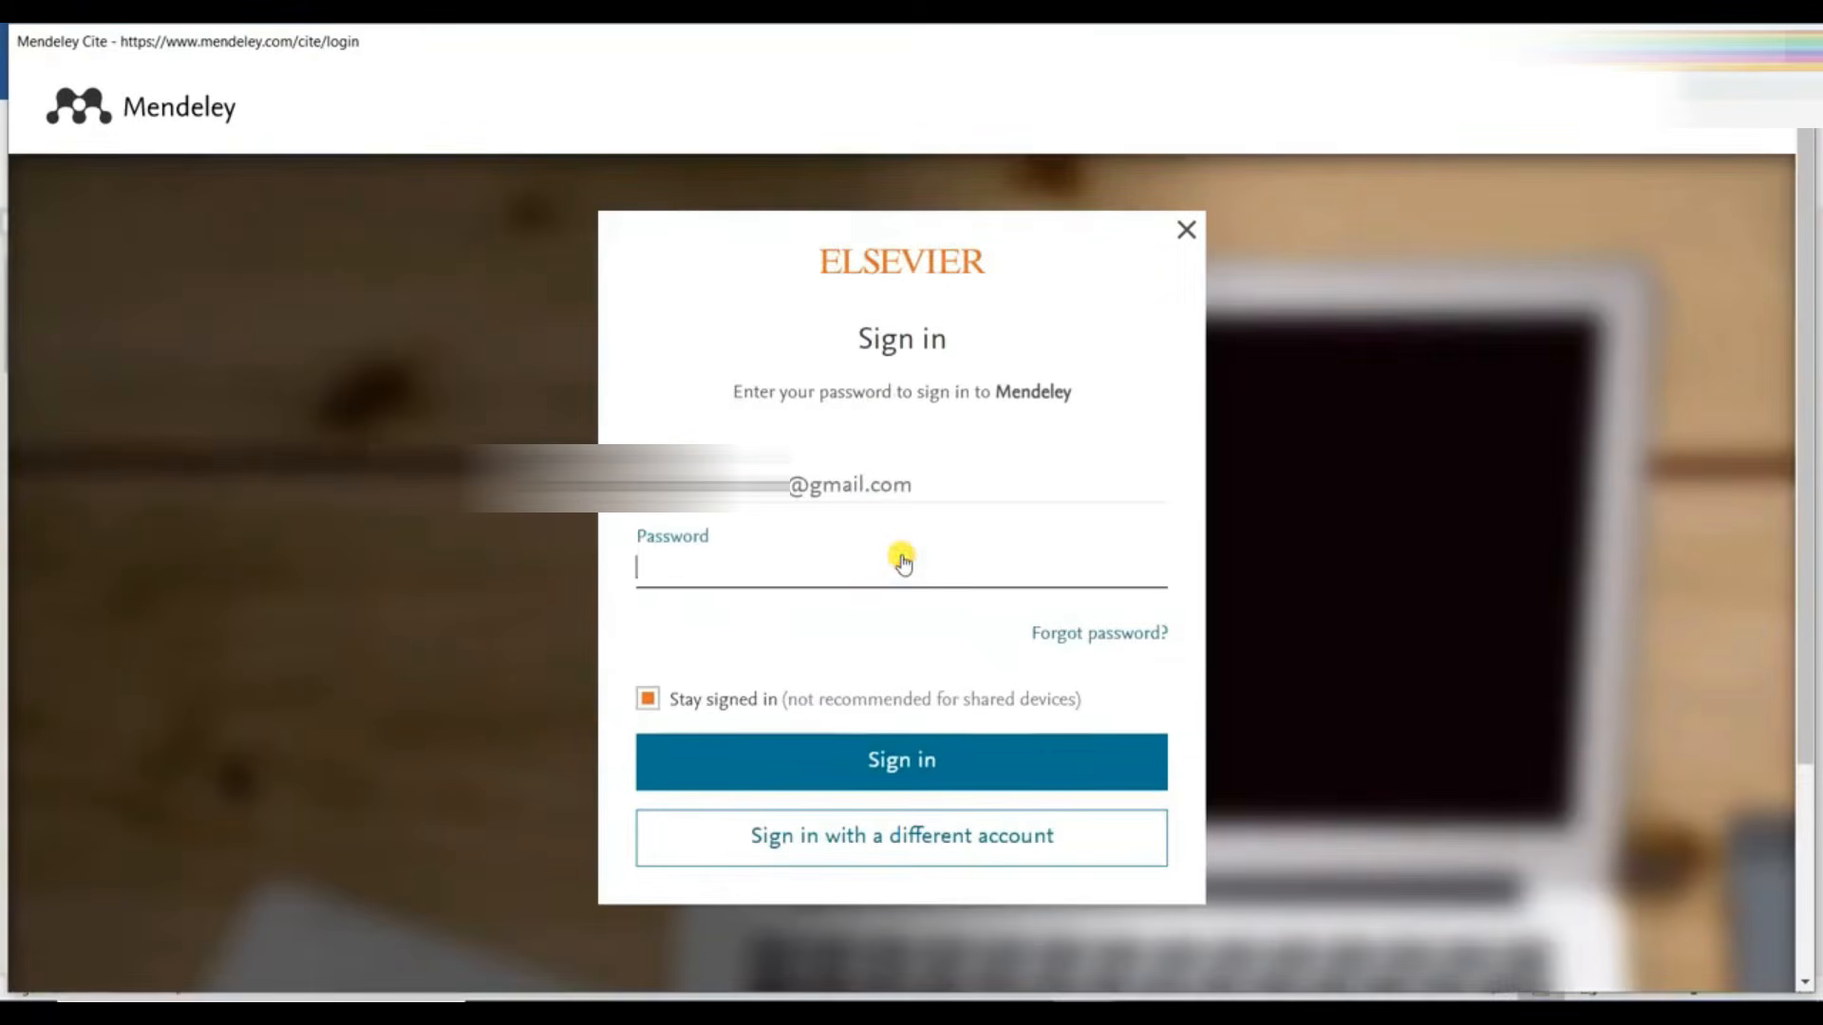
text(••)
click(931, 760)
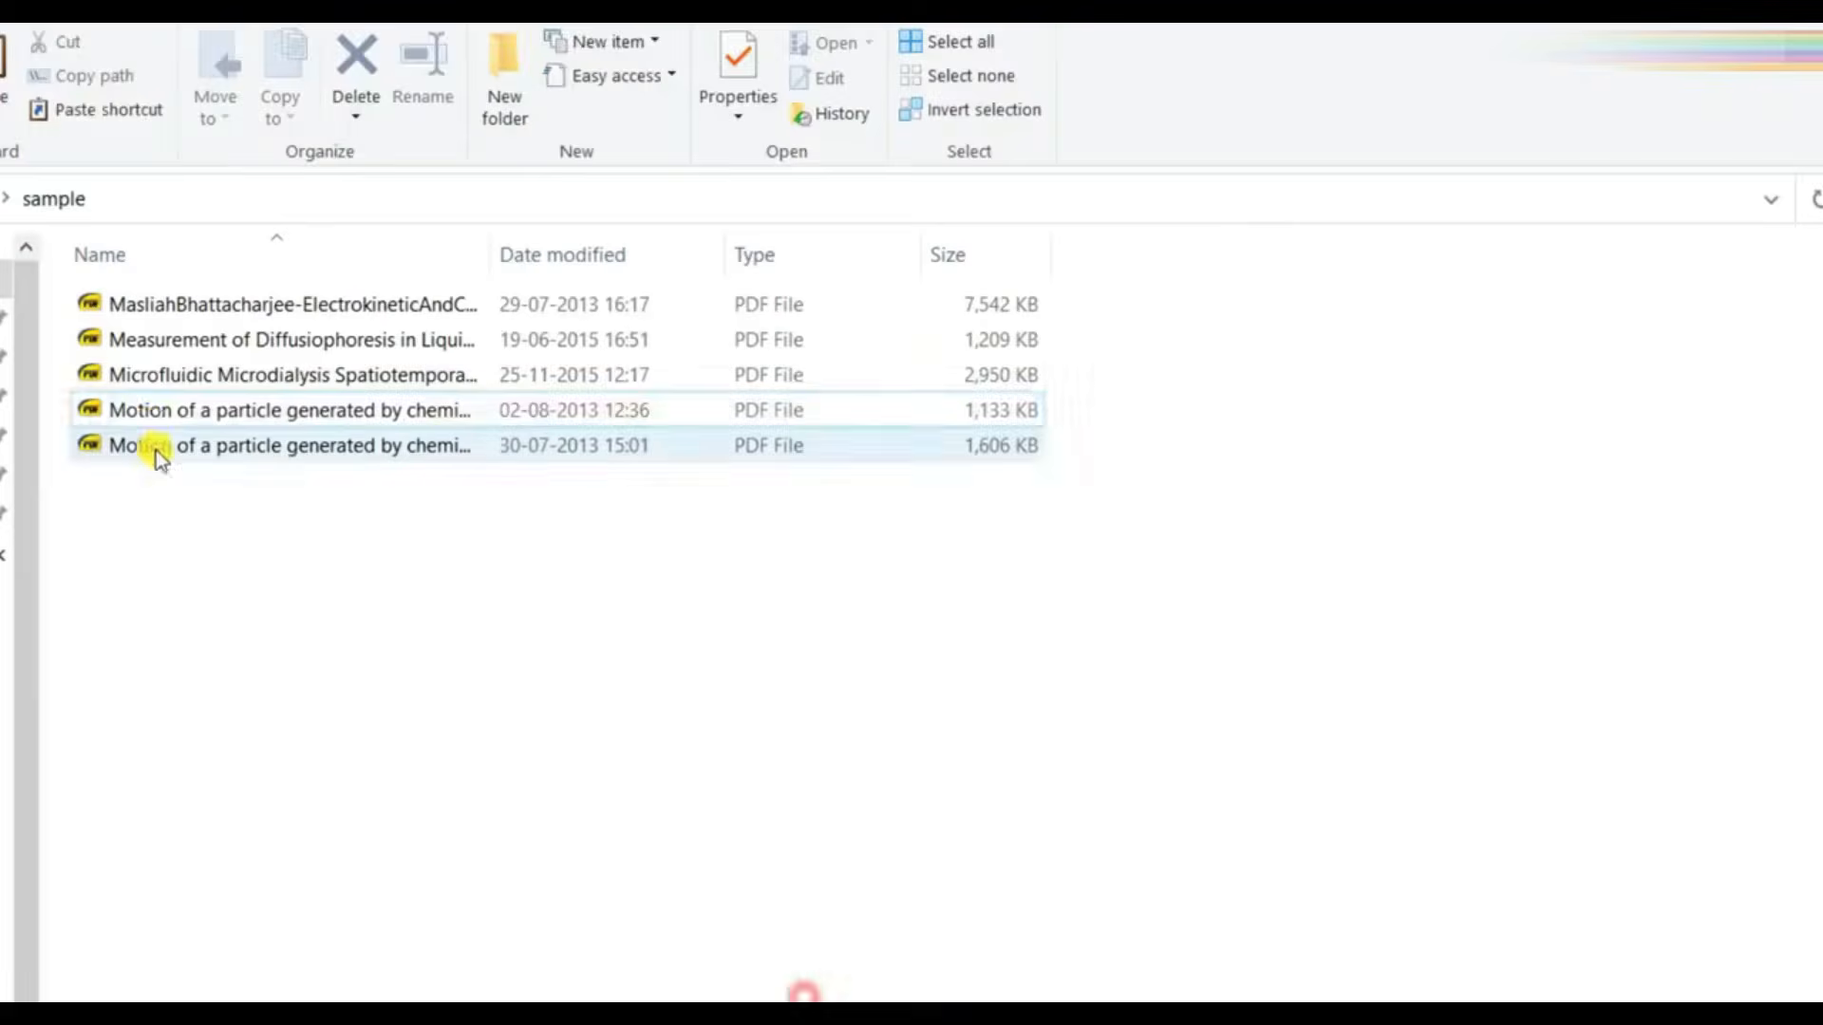
- Add the Motion of a particle Part 2 and Microfluidic Microdialysis PDFs from the sample folder to Mendeley's library, and refresh Mendeley Cite in Word
click(151, 415)
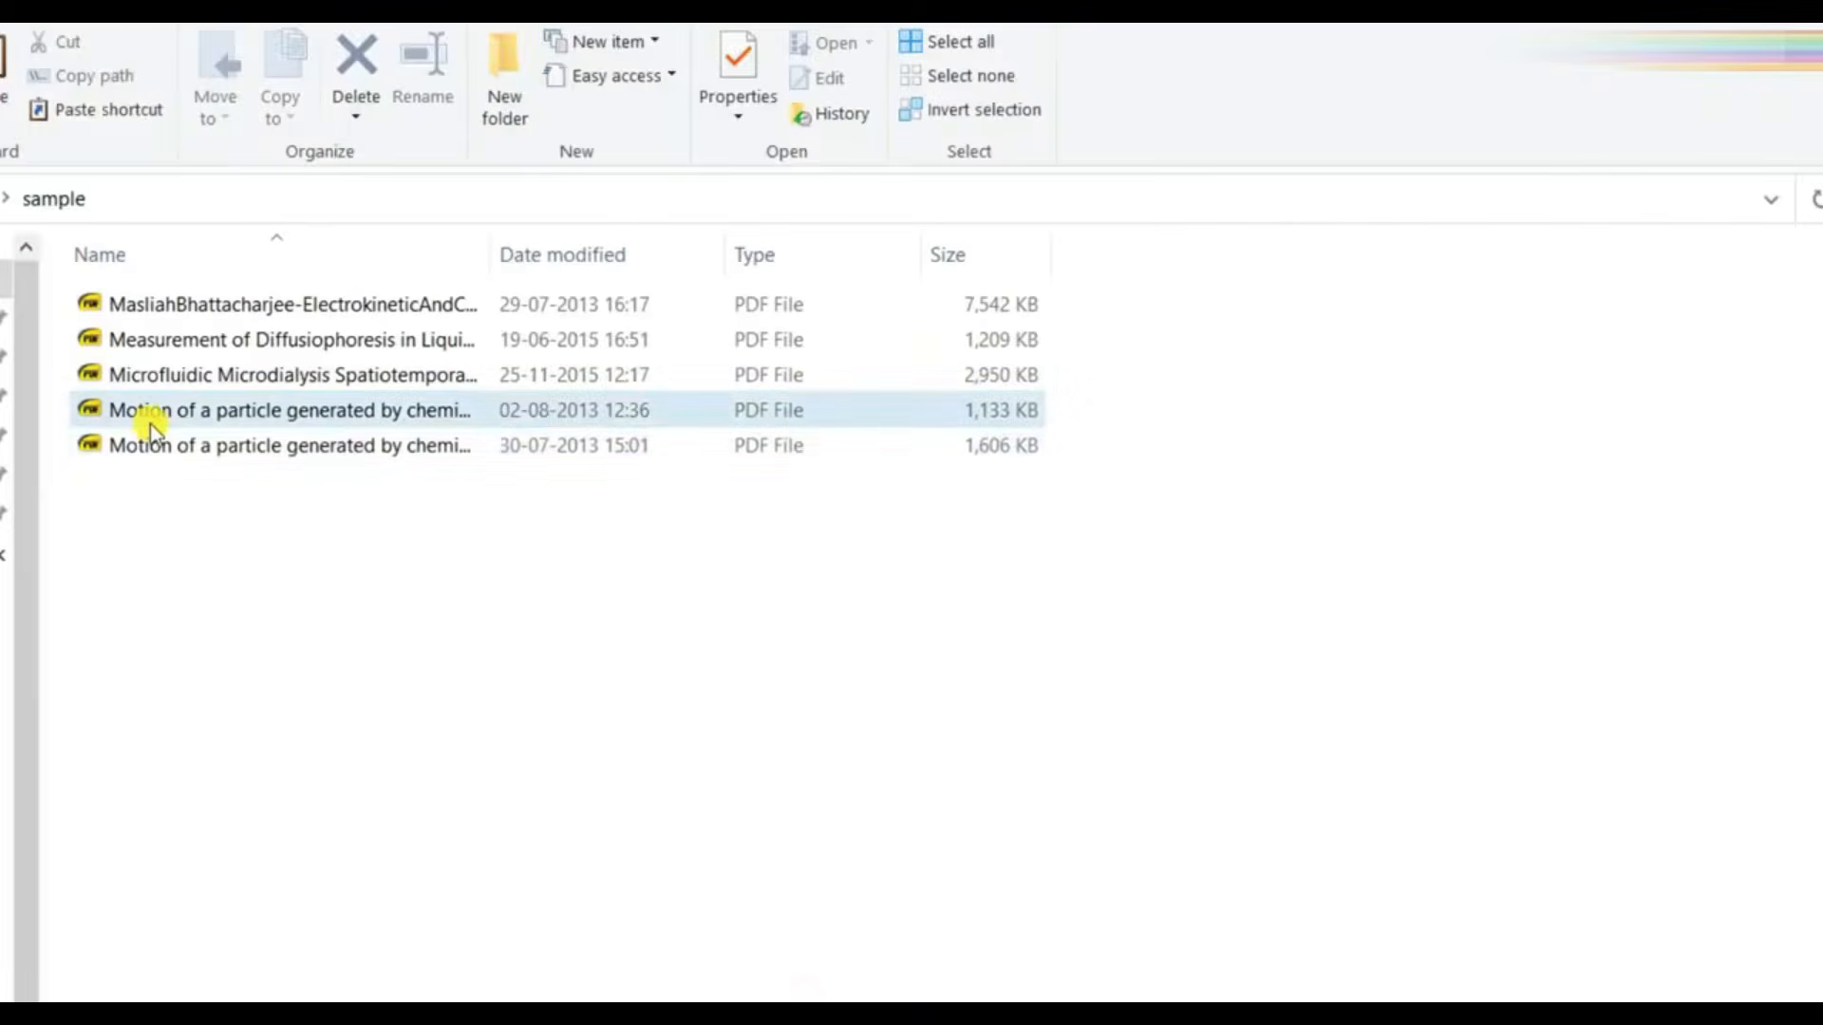
click(358, 447)
ctrl+click(328, 380)
drag(187, 443, 959, 497)
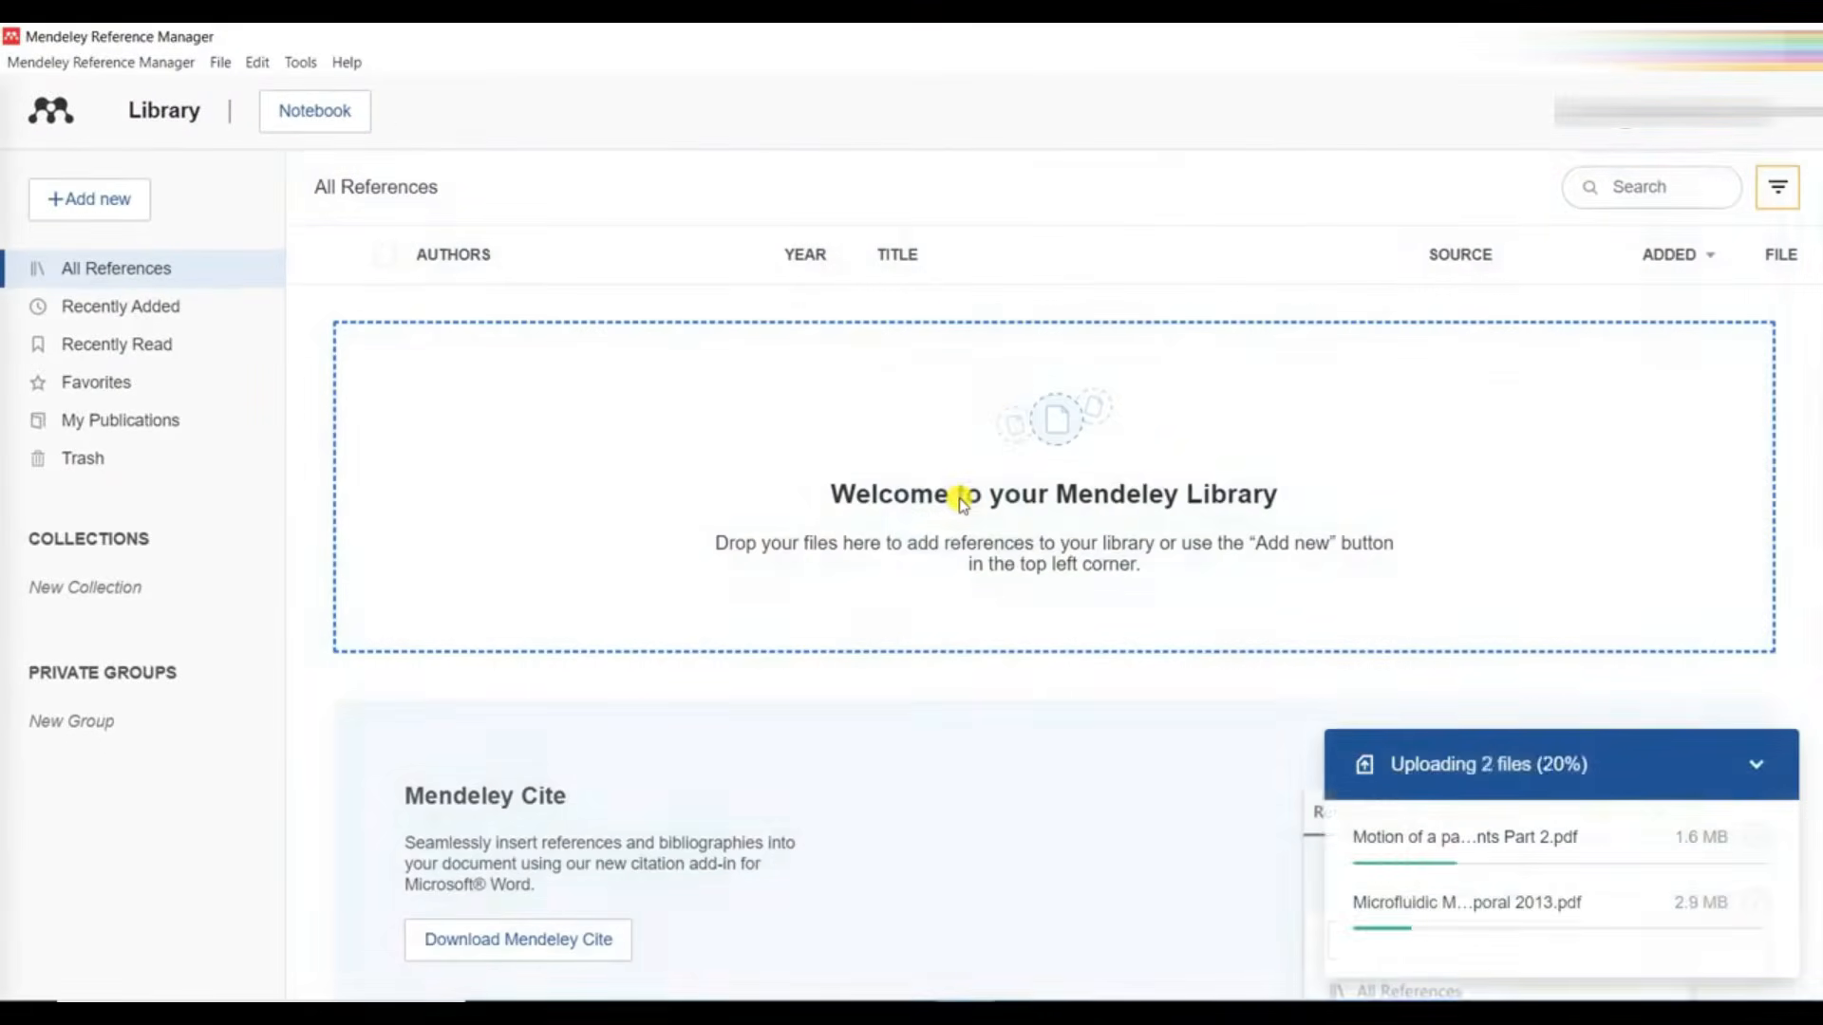
click(1765, 764)
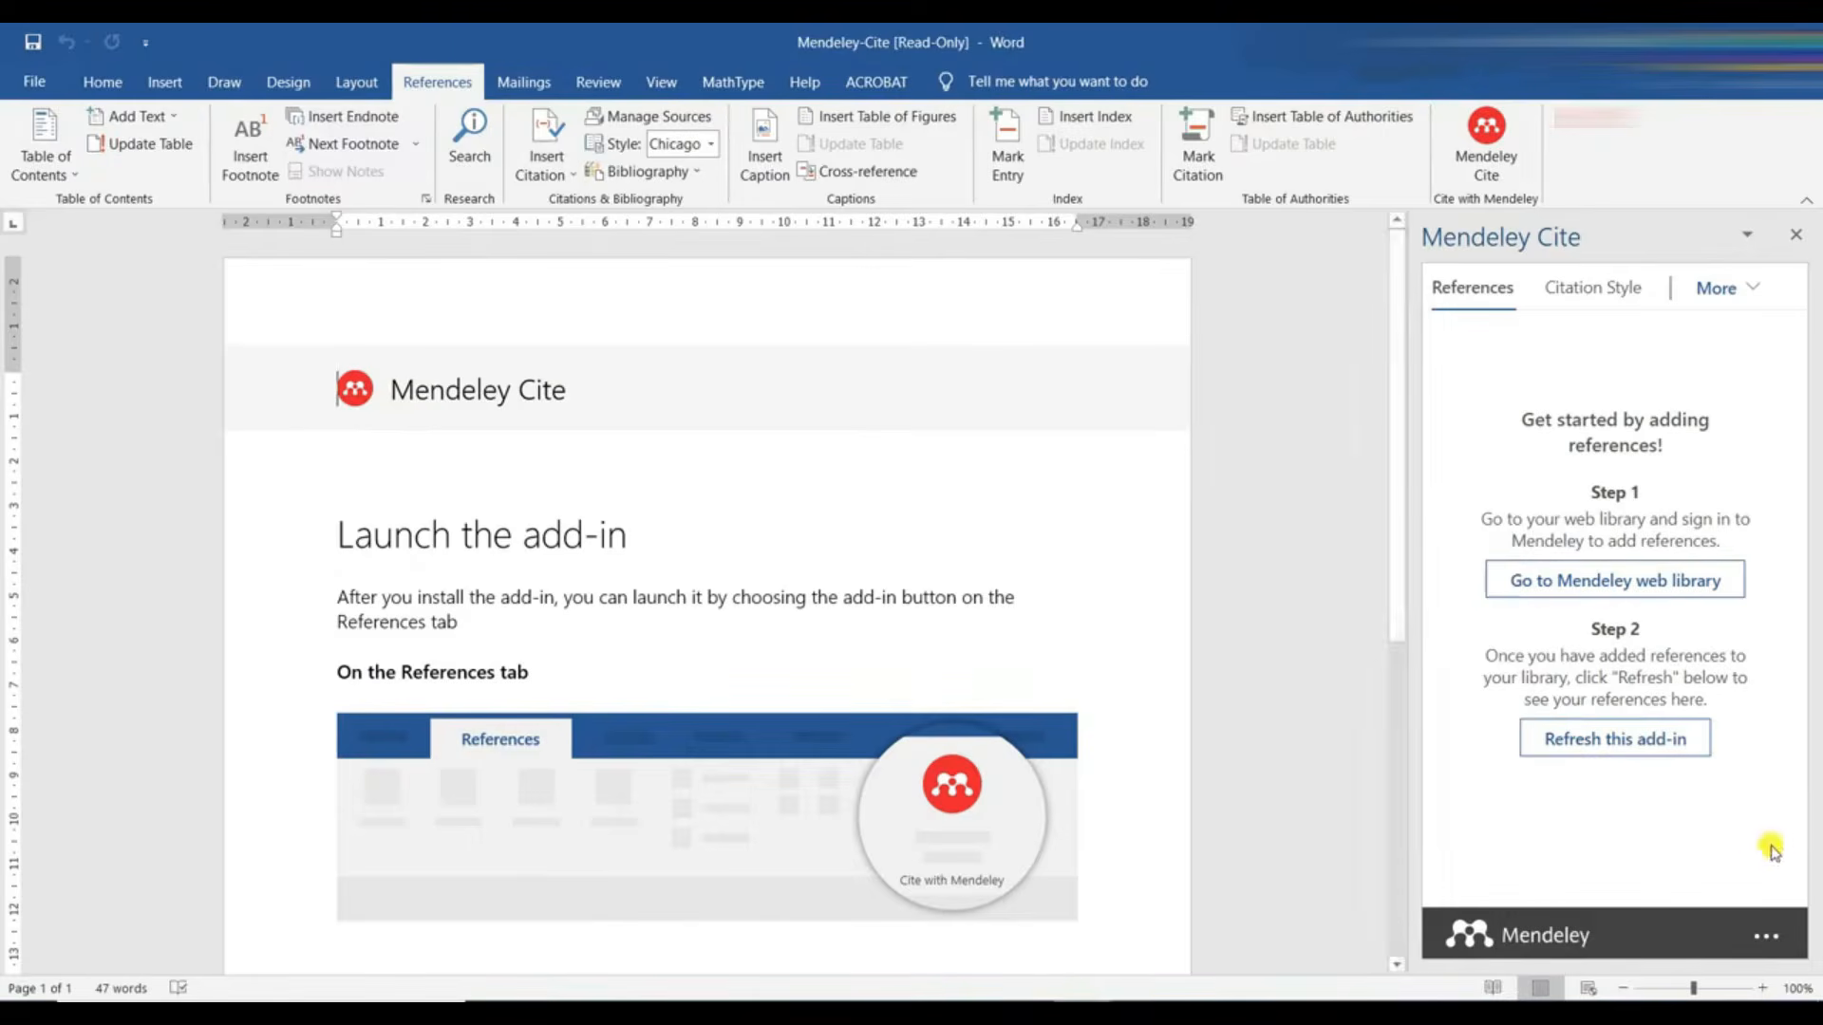
click(1603, 750)
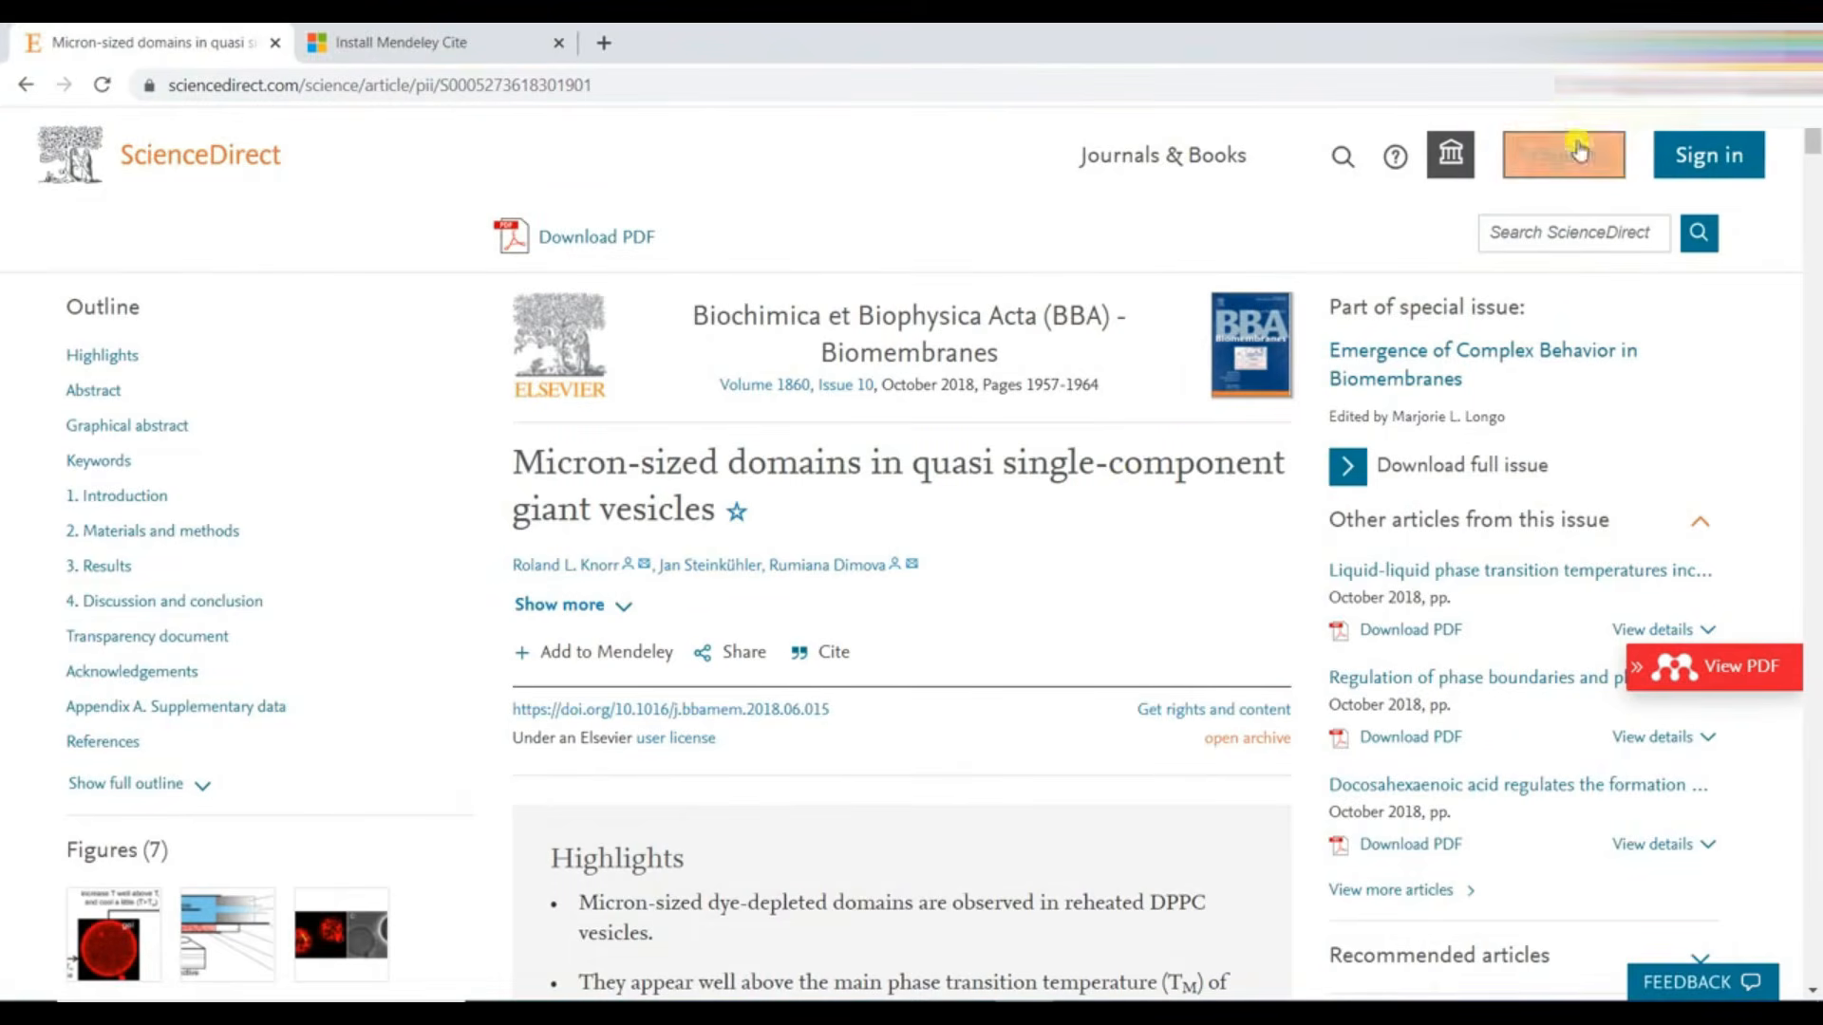
- Import "Micron-sized domains in quasi single-component giant vesicles" from the ScienceDirect page into Mendeley, and switch to Word to reload Mendeley Cite
click(1615, 86)
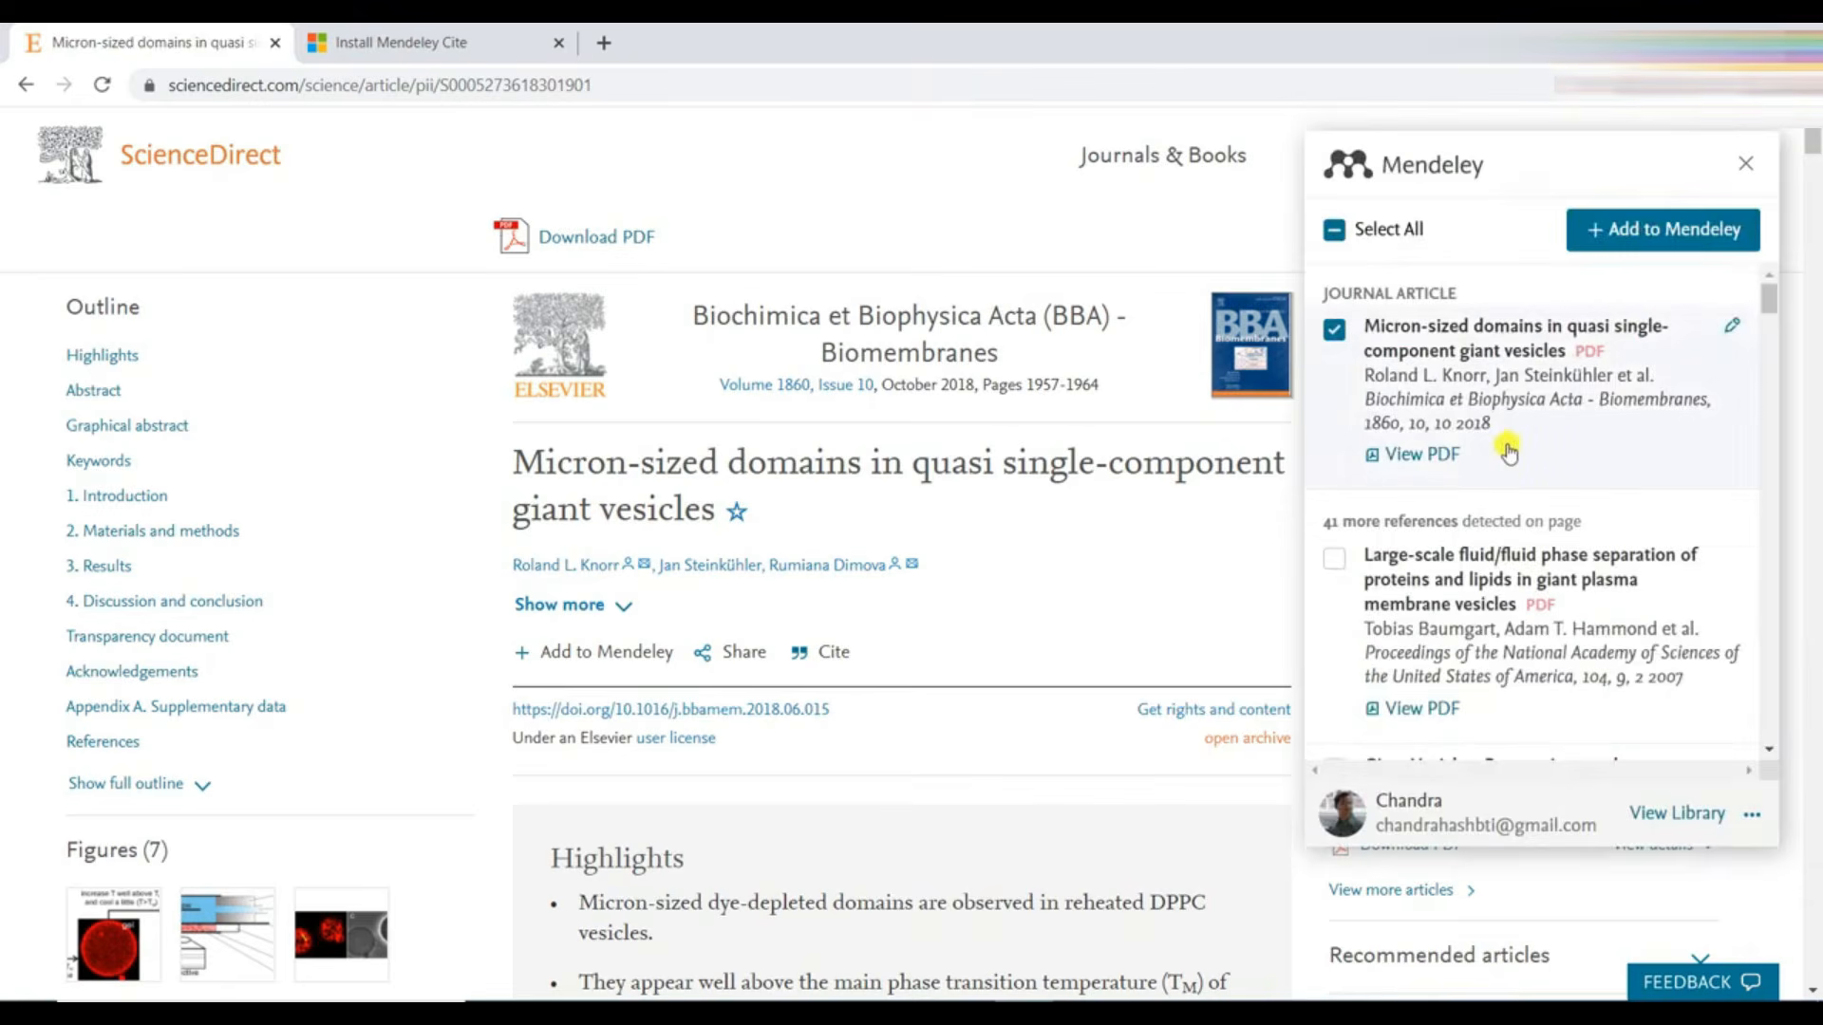
click(1620, 239)
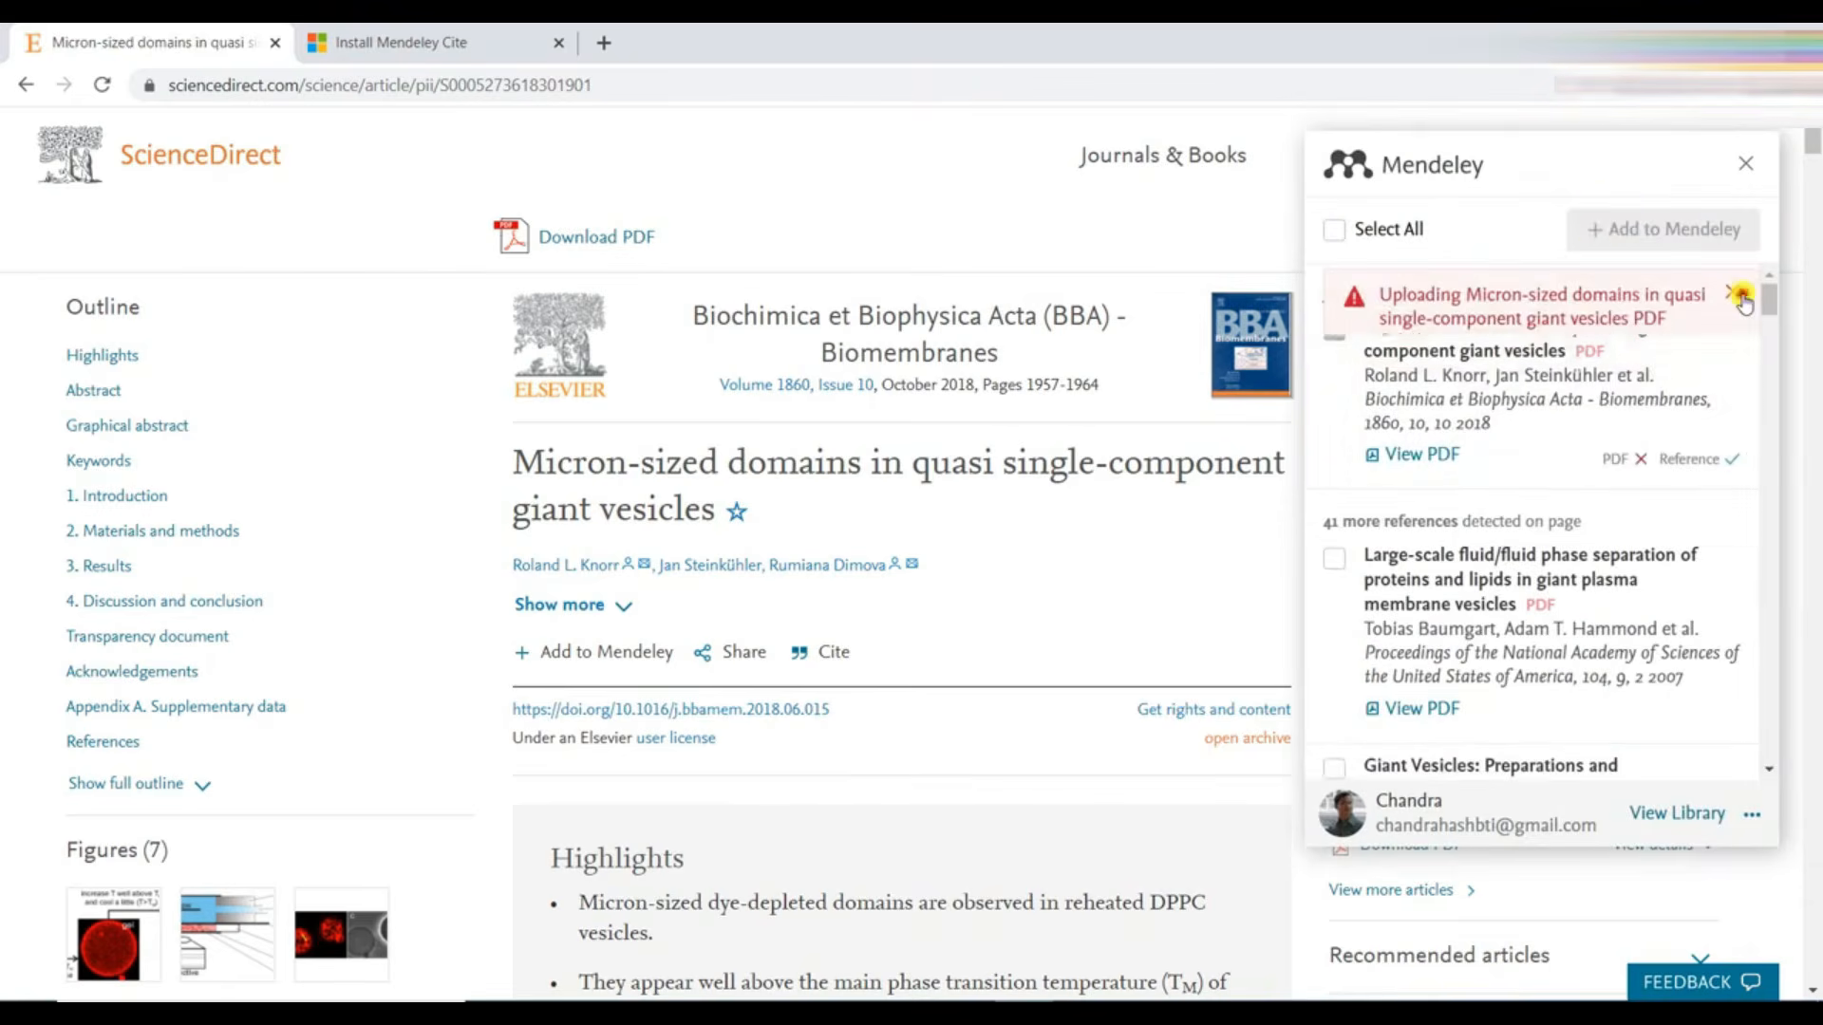
click(1753, 162)
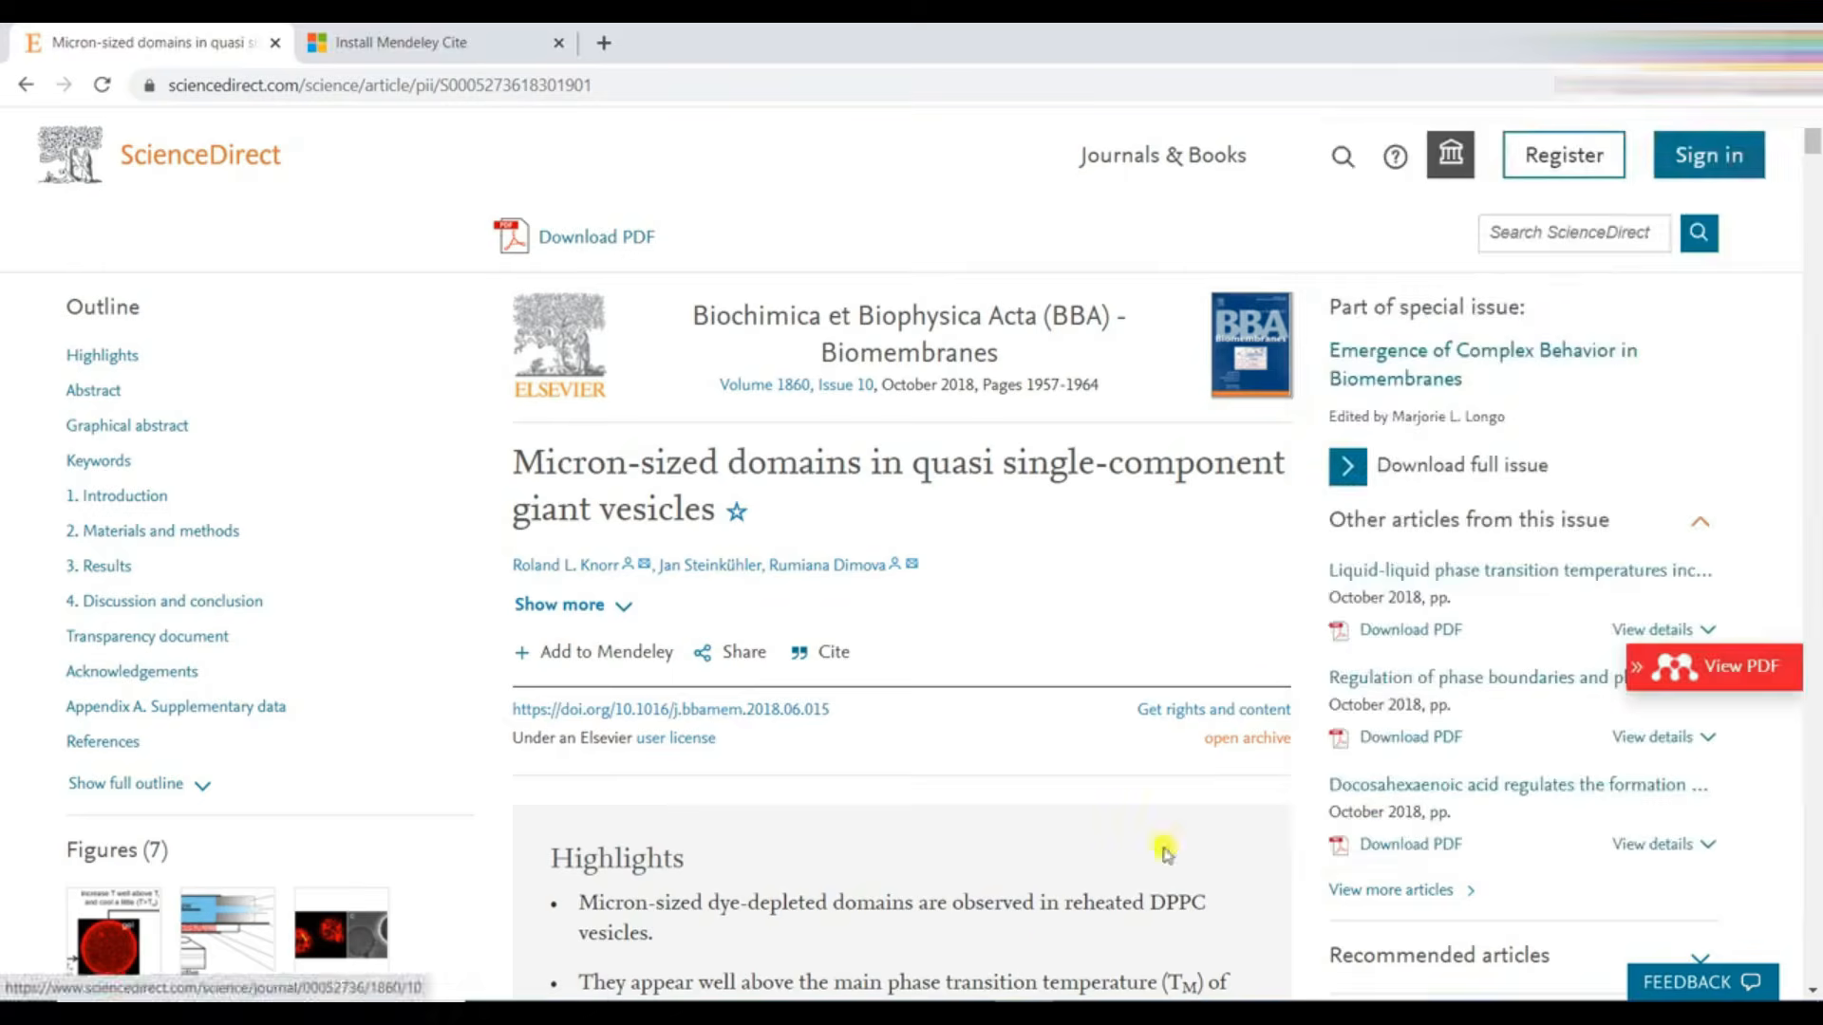
click(980, 997)
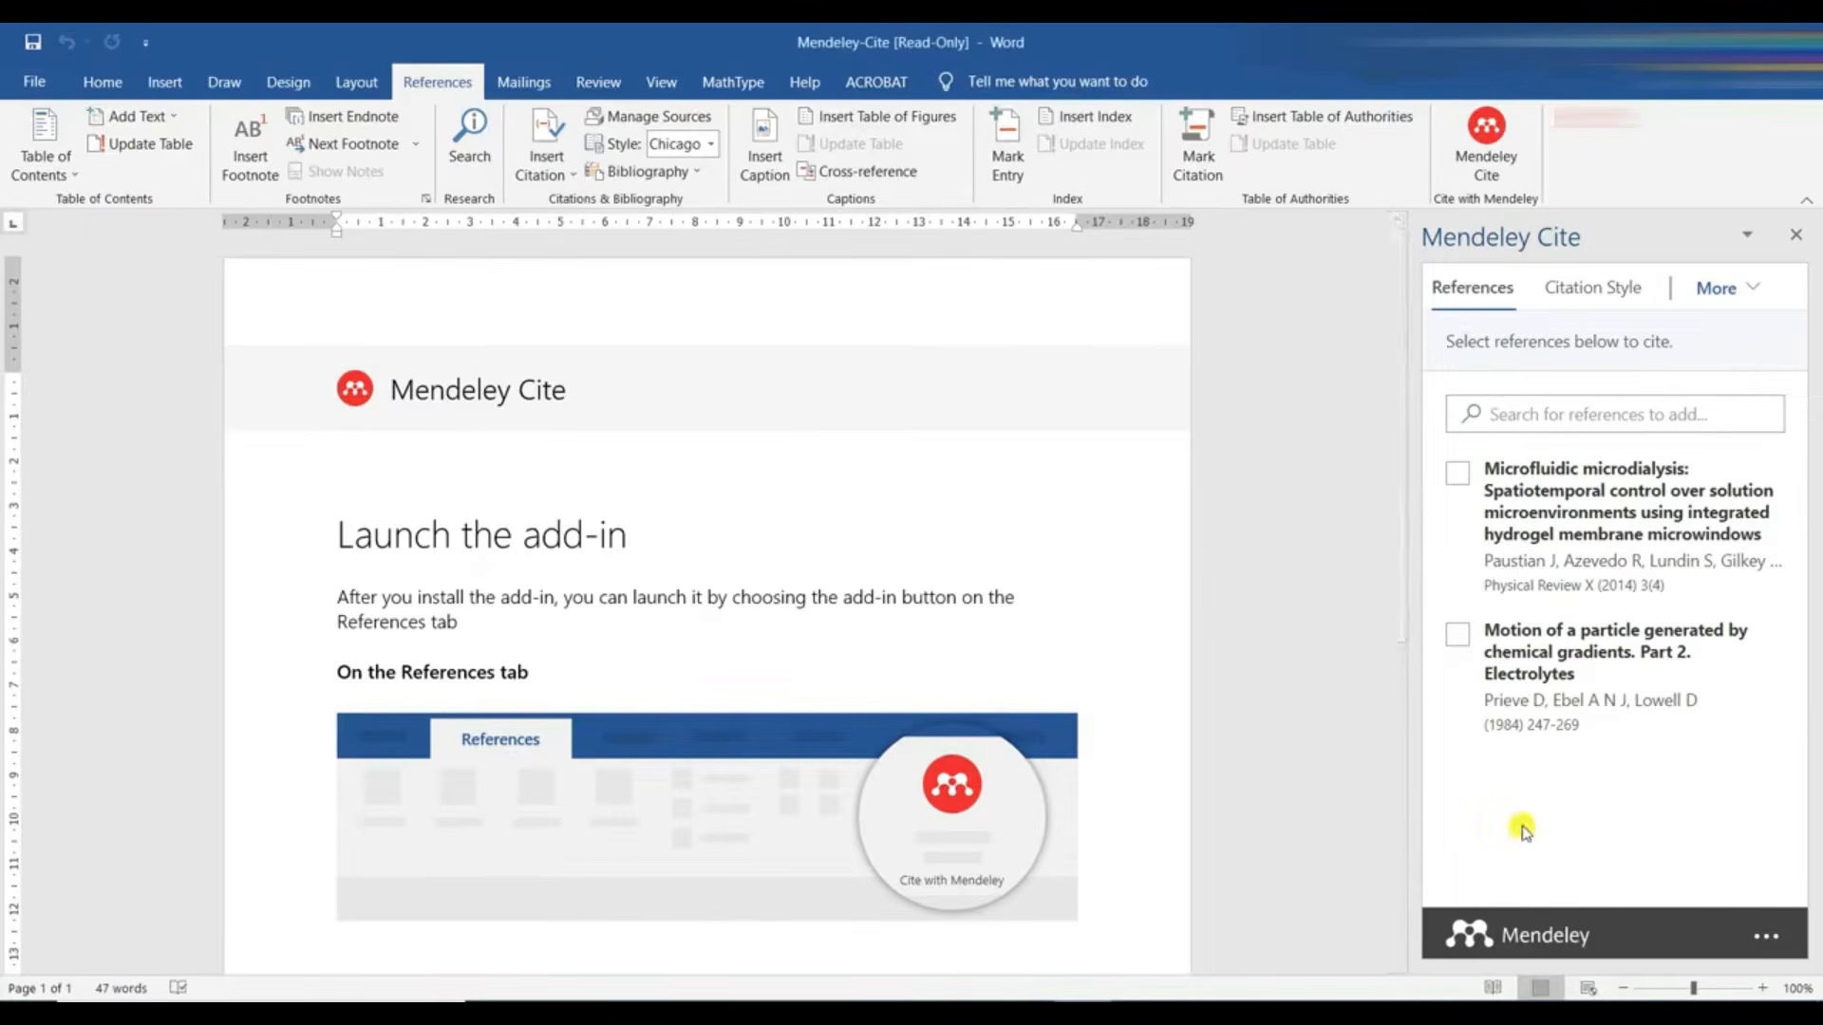
click(1478, 142)
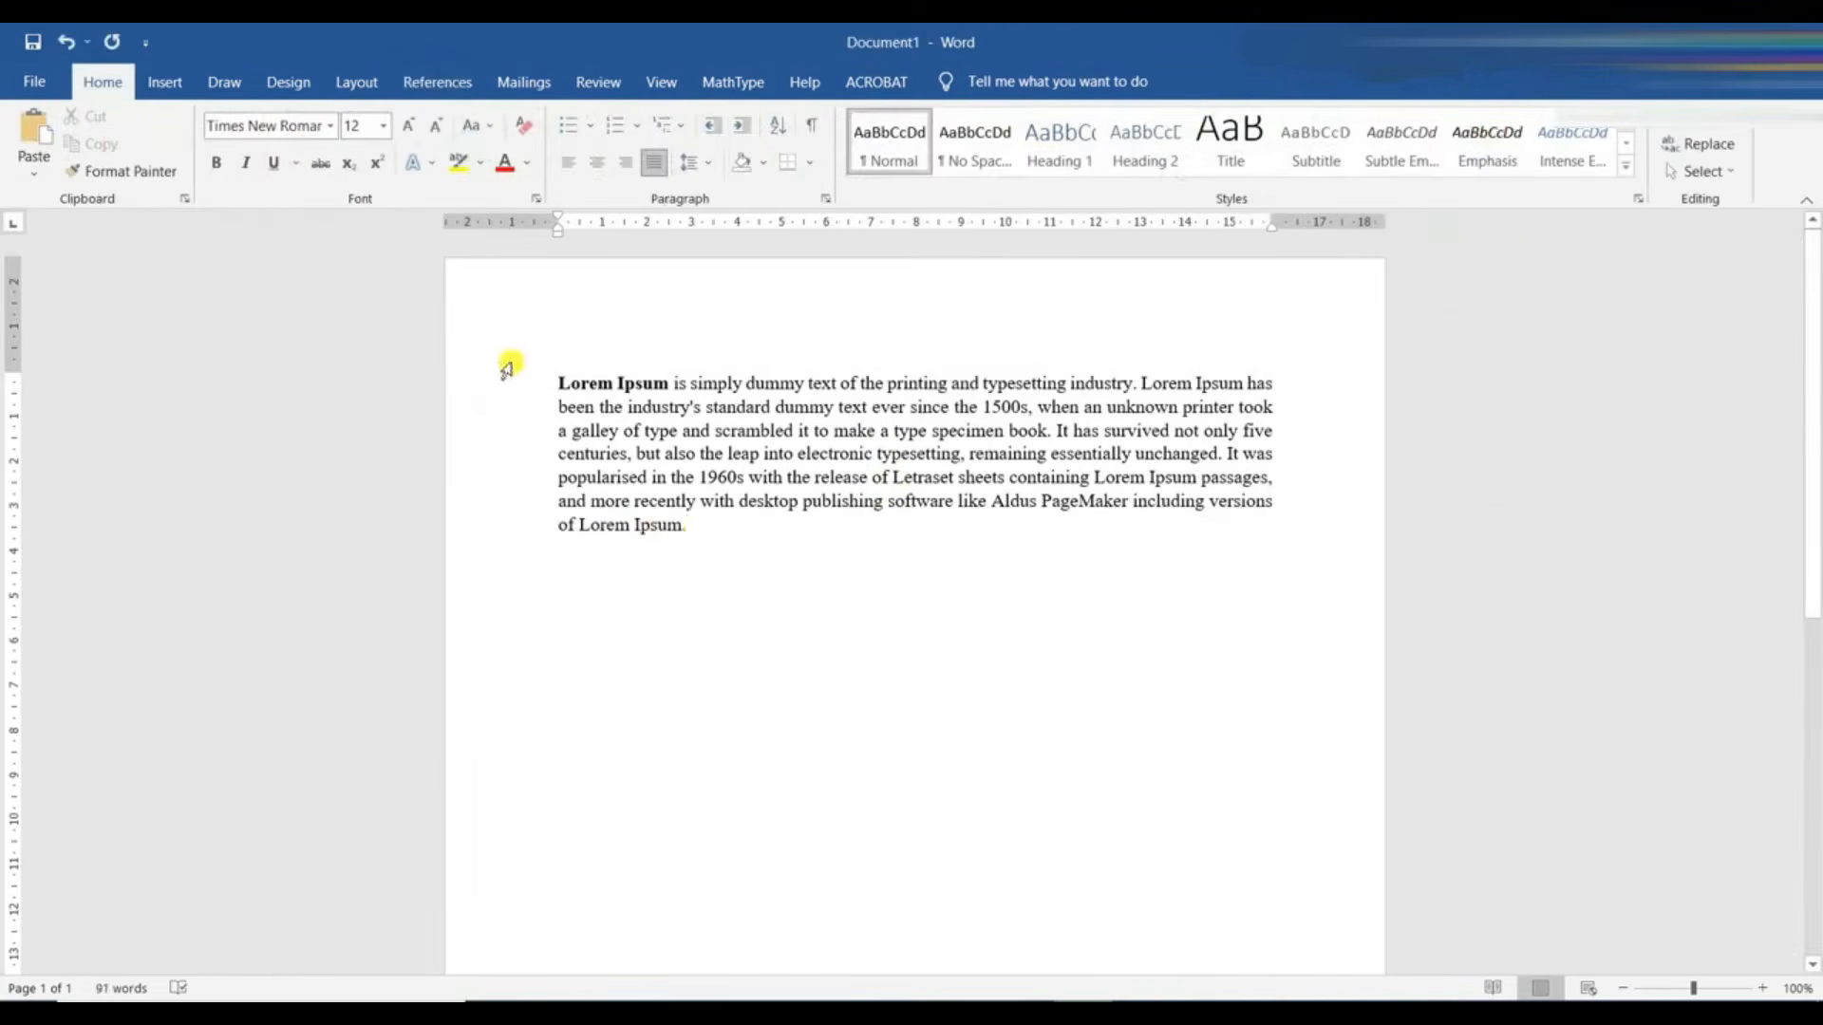
- Launch Mendeley Cite in Document1 and cite "Motion of a particle generated by chemical gradients. Part 2. Electrolytes" after "unchanged"
click(454, 83)
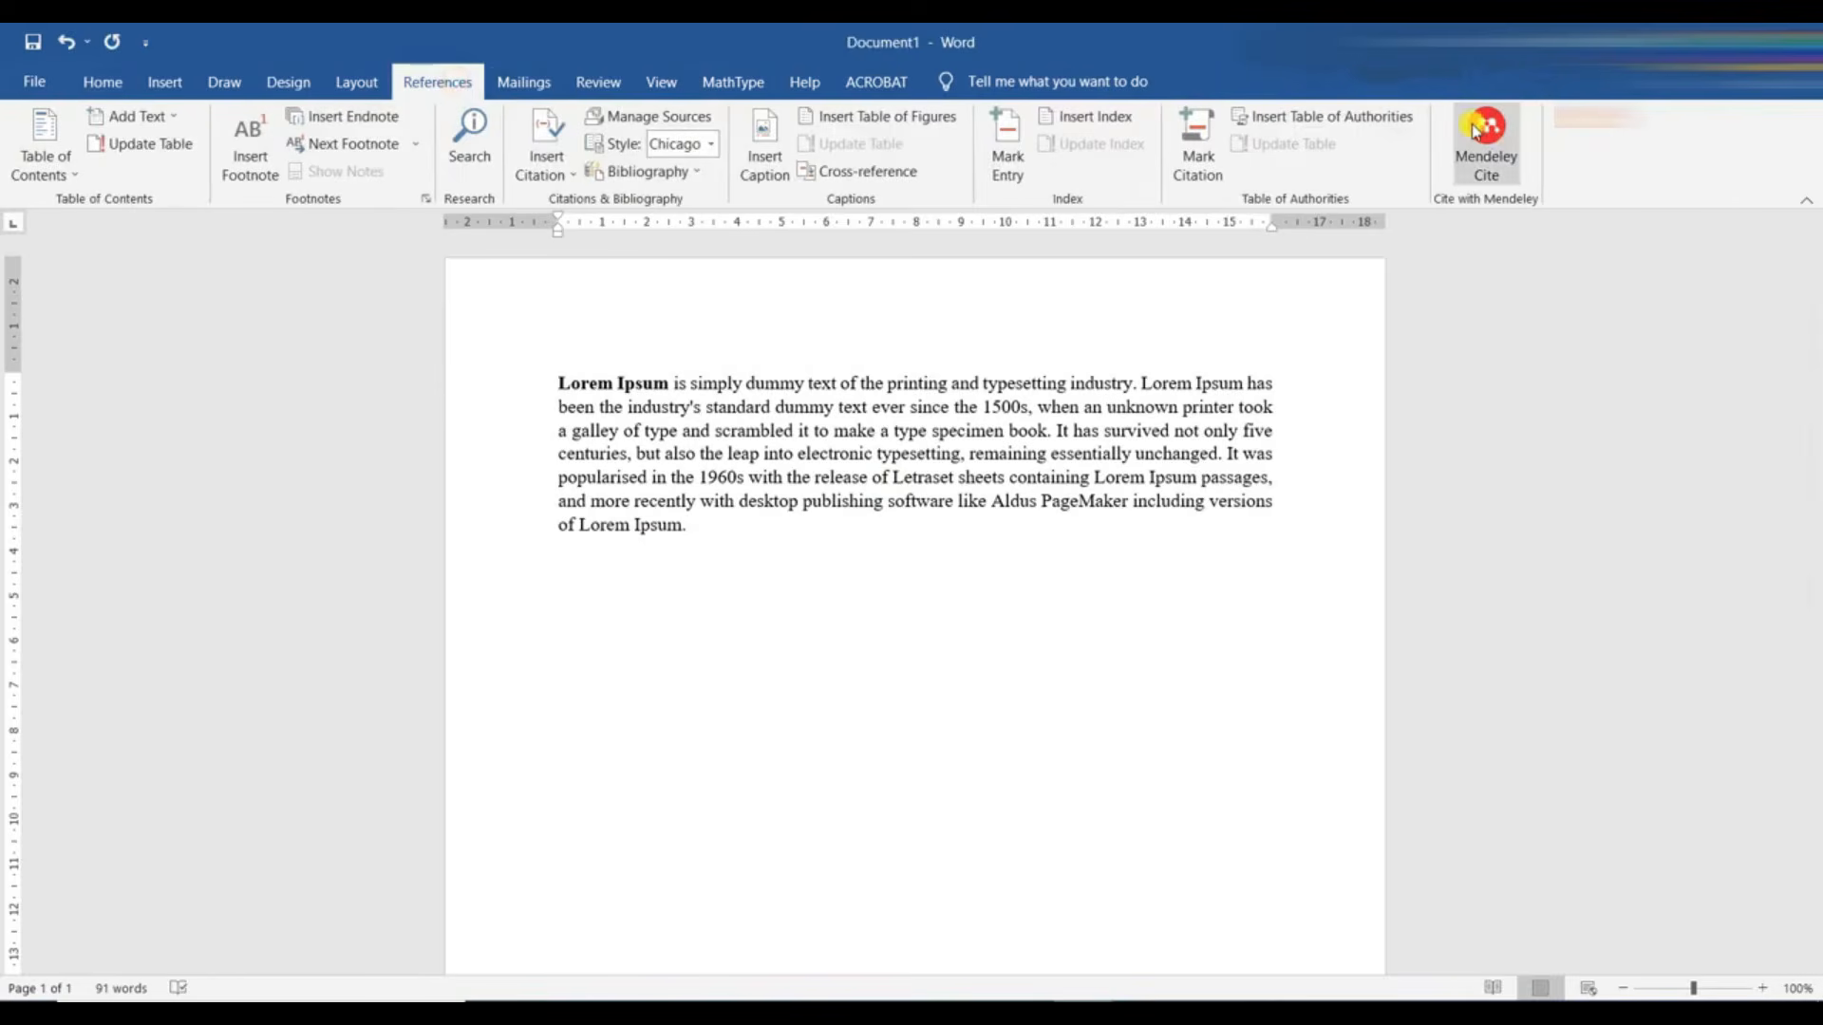
click(1475, 130)
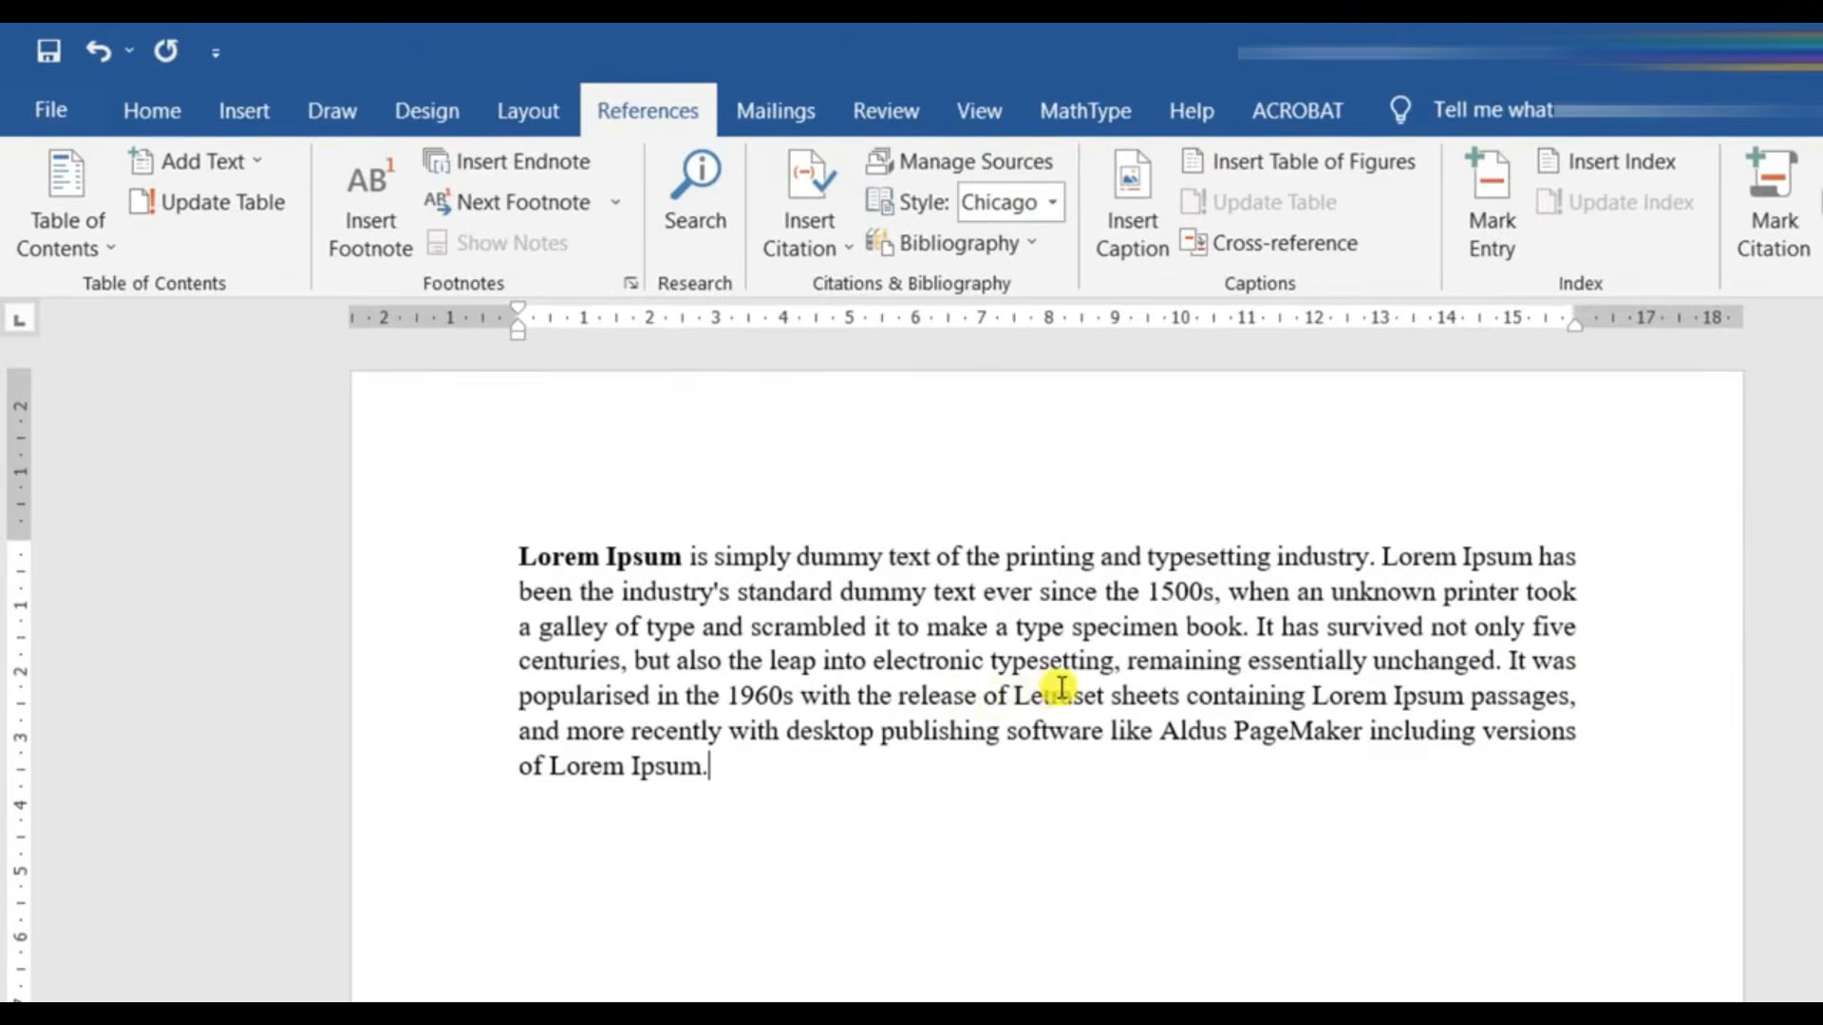
click(1495, 658)
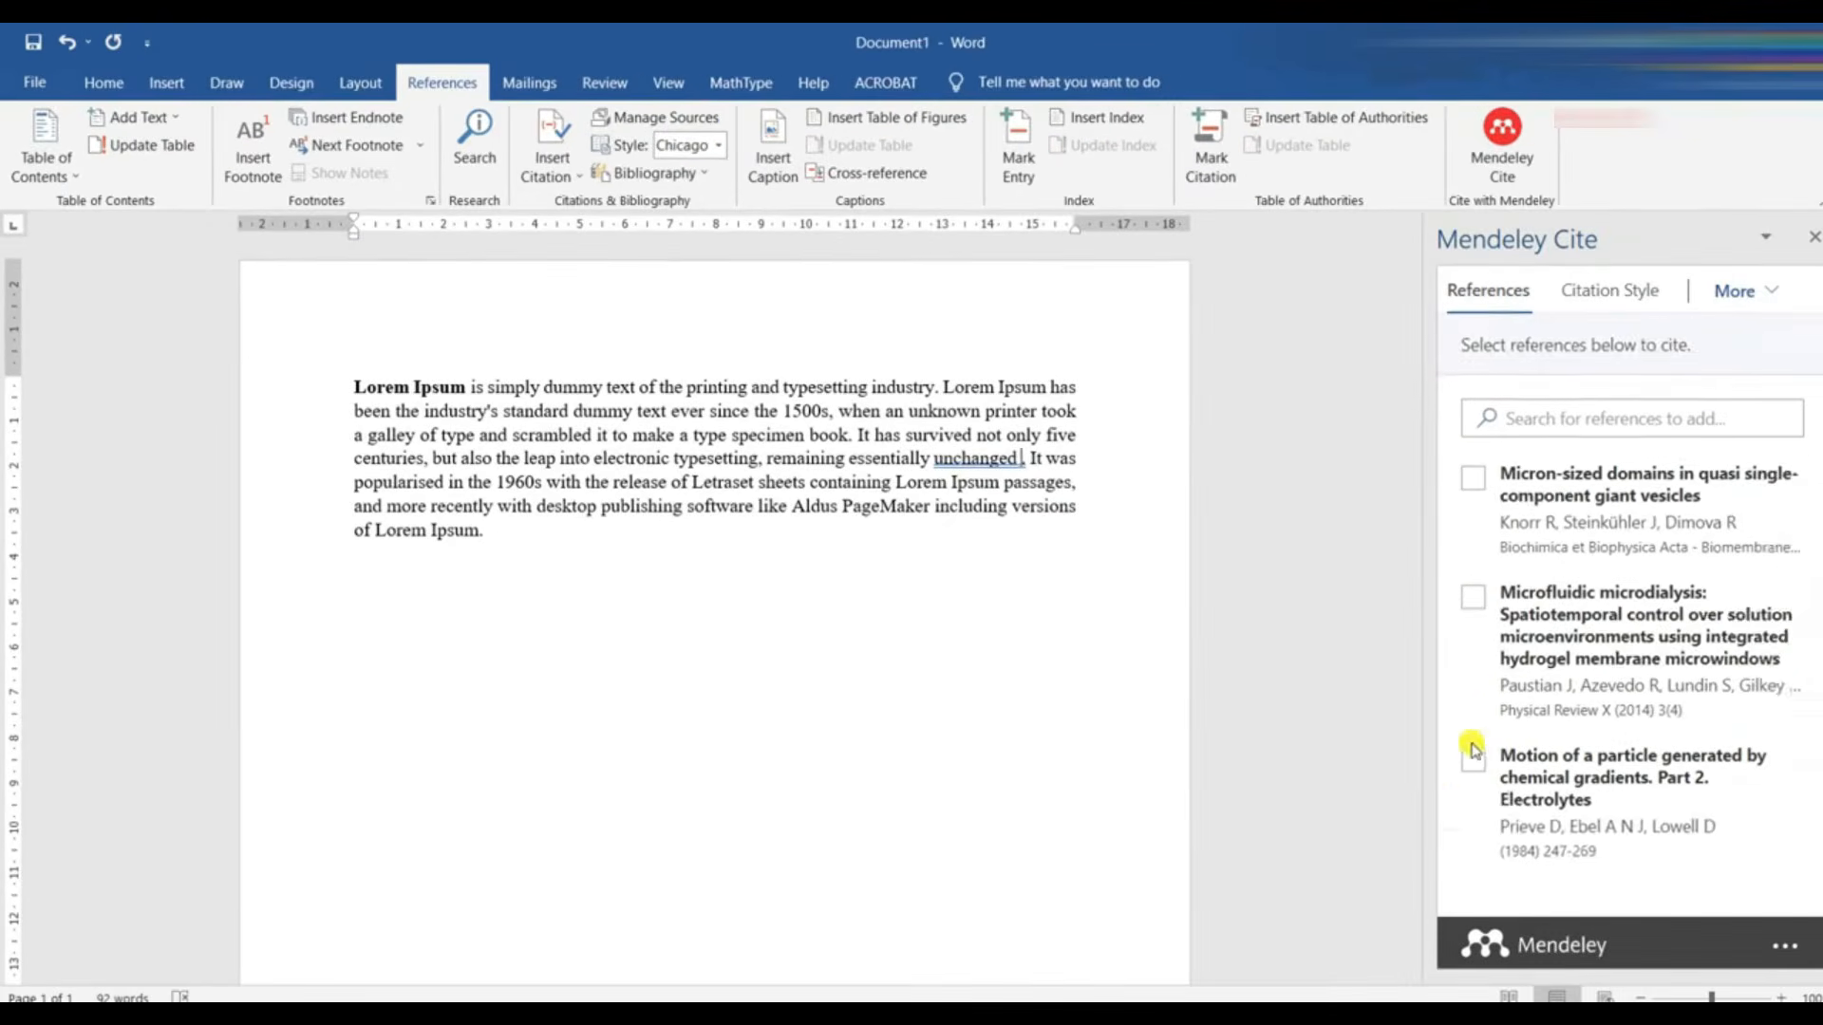
click(1689, 866)
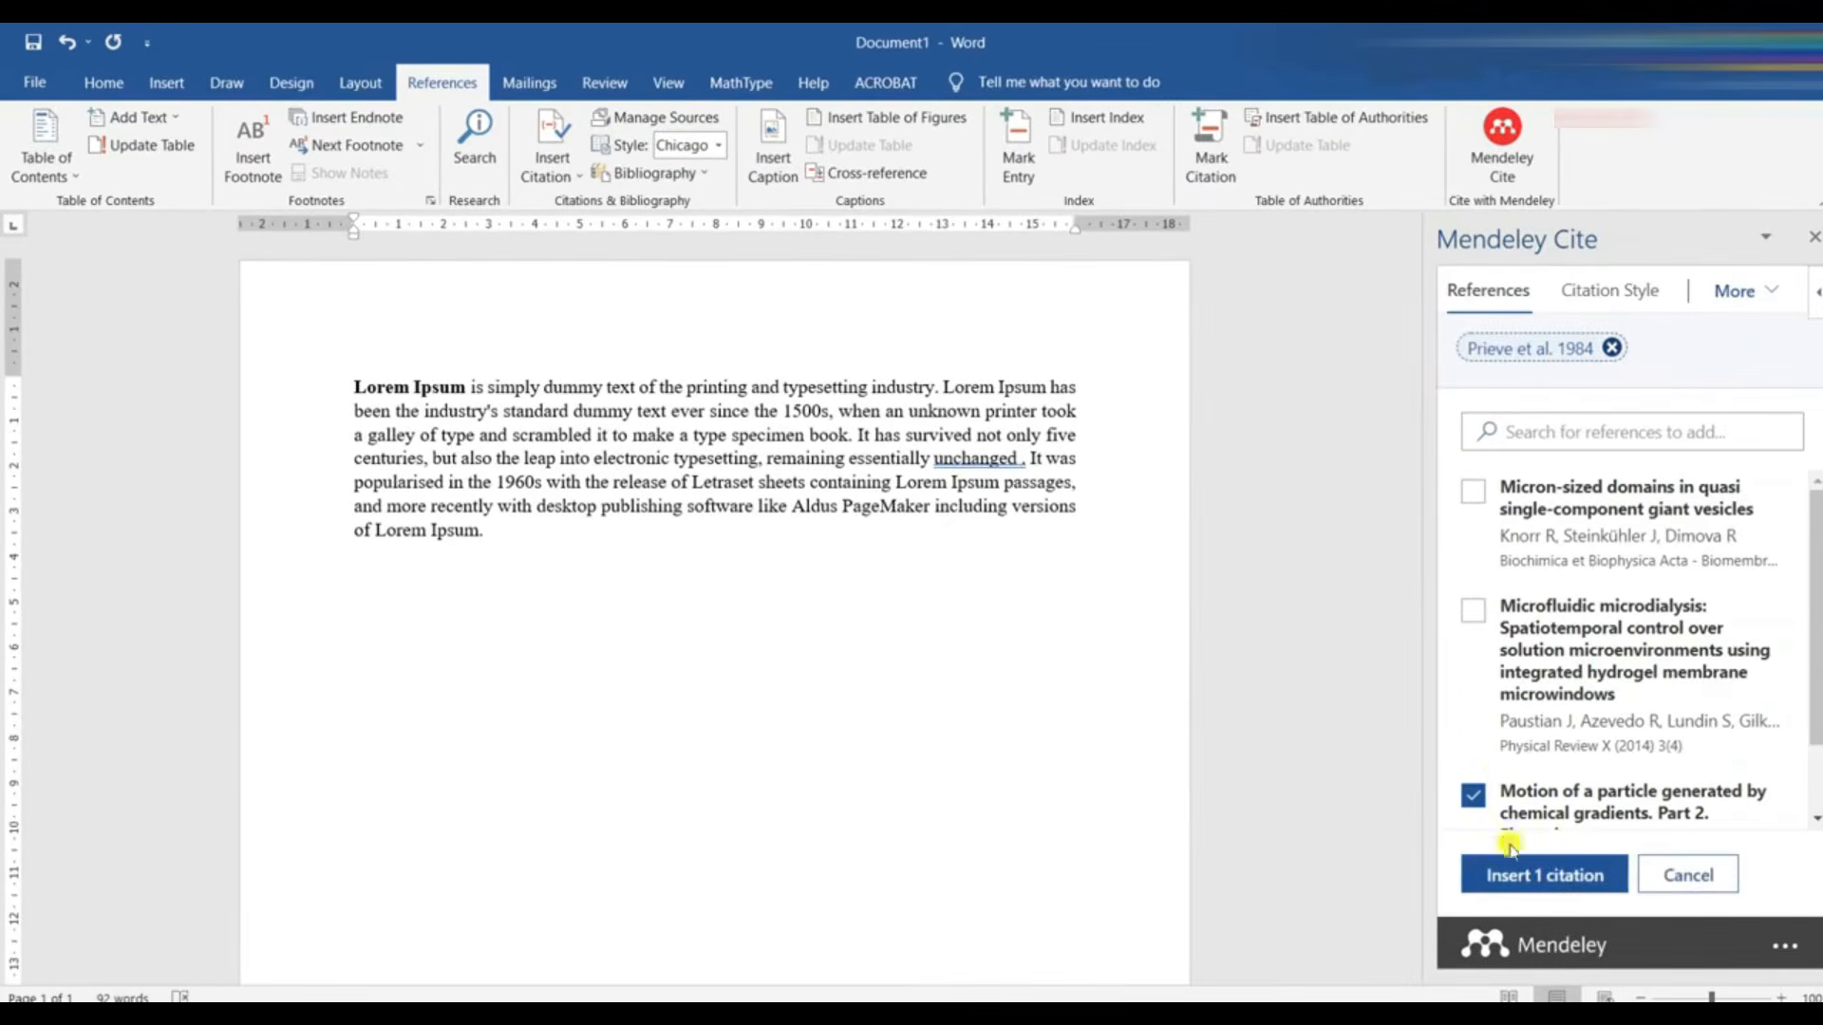
click(1515, 876)
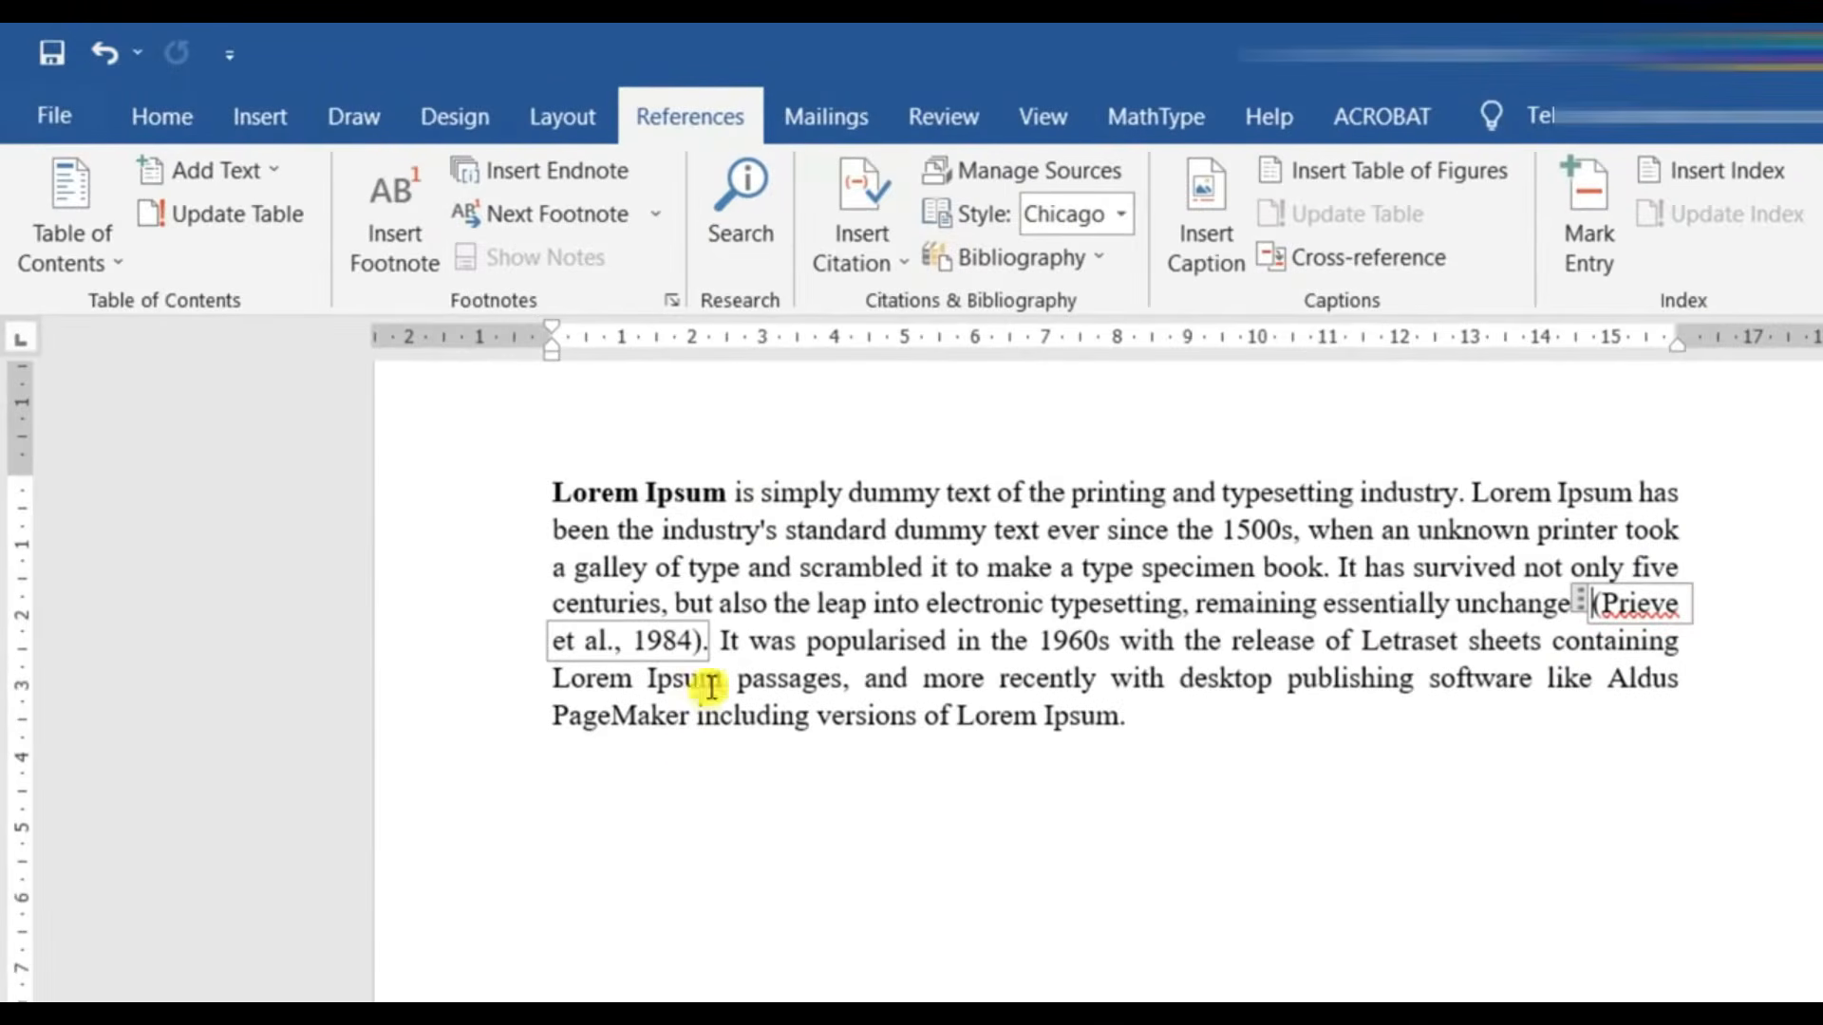
- Add the "Microfluidic microdialysis" reference to the existing citation after "unchanged" and save the changes
click(697, 640)
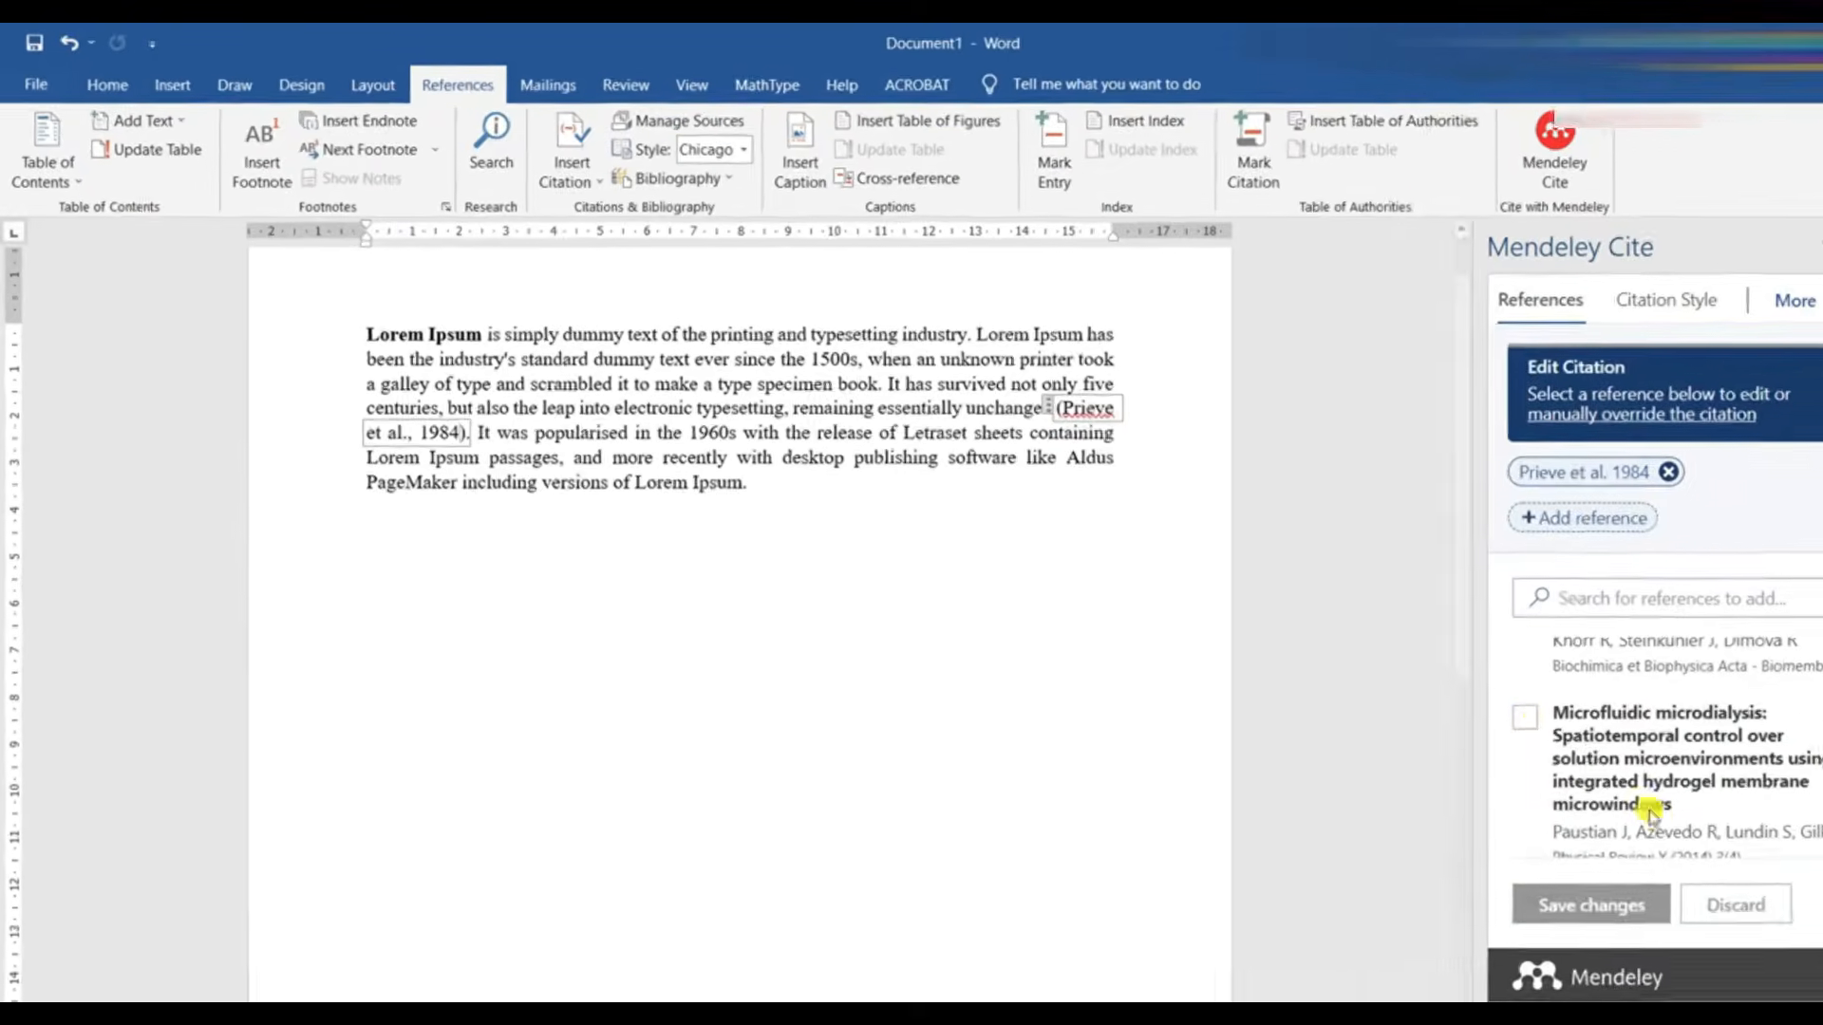
click(1458, 692)
click(1522, 864)
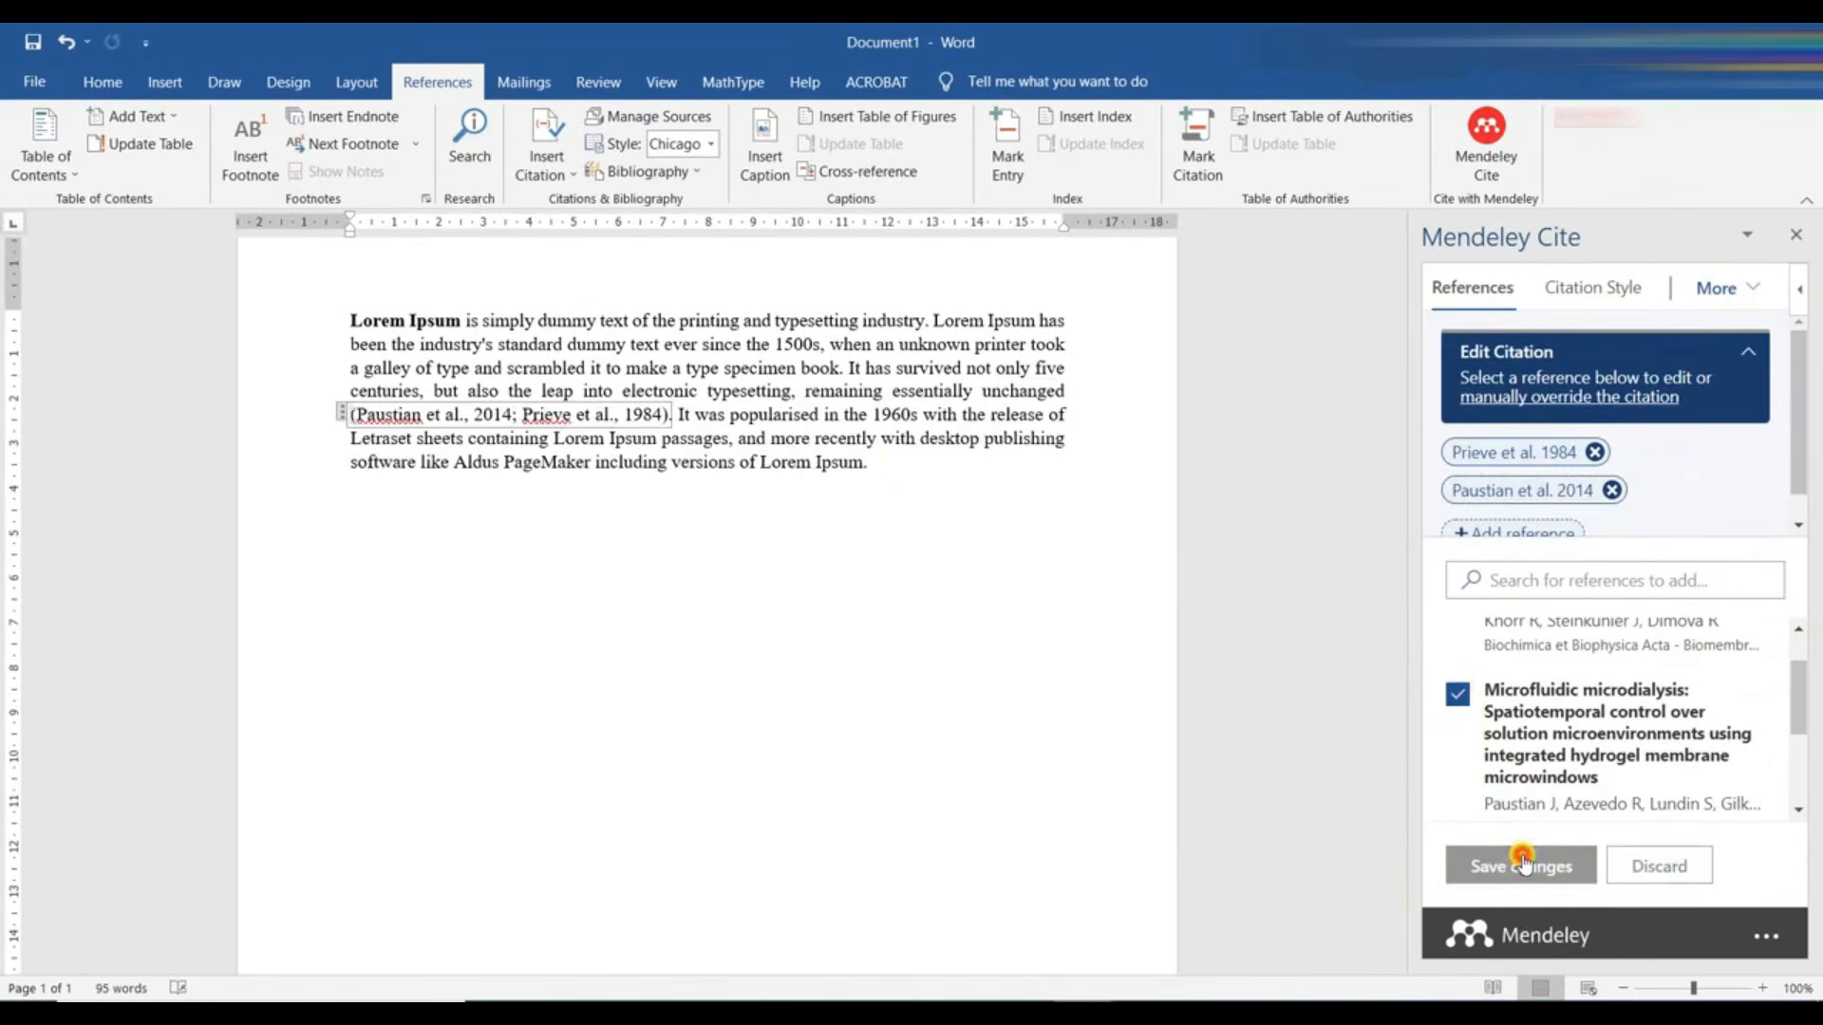
- Insert a combined citation of all three library references before the full stop at the end of the paragraph
click(866, 462)
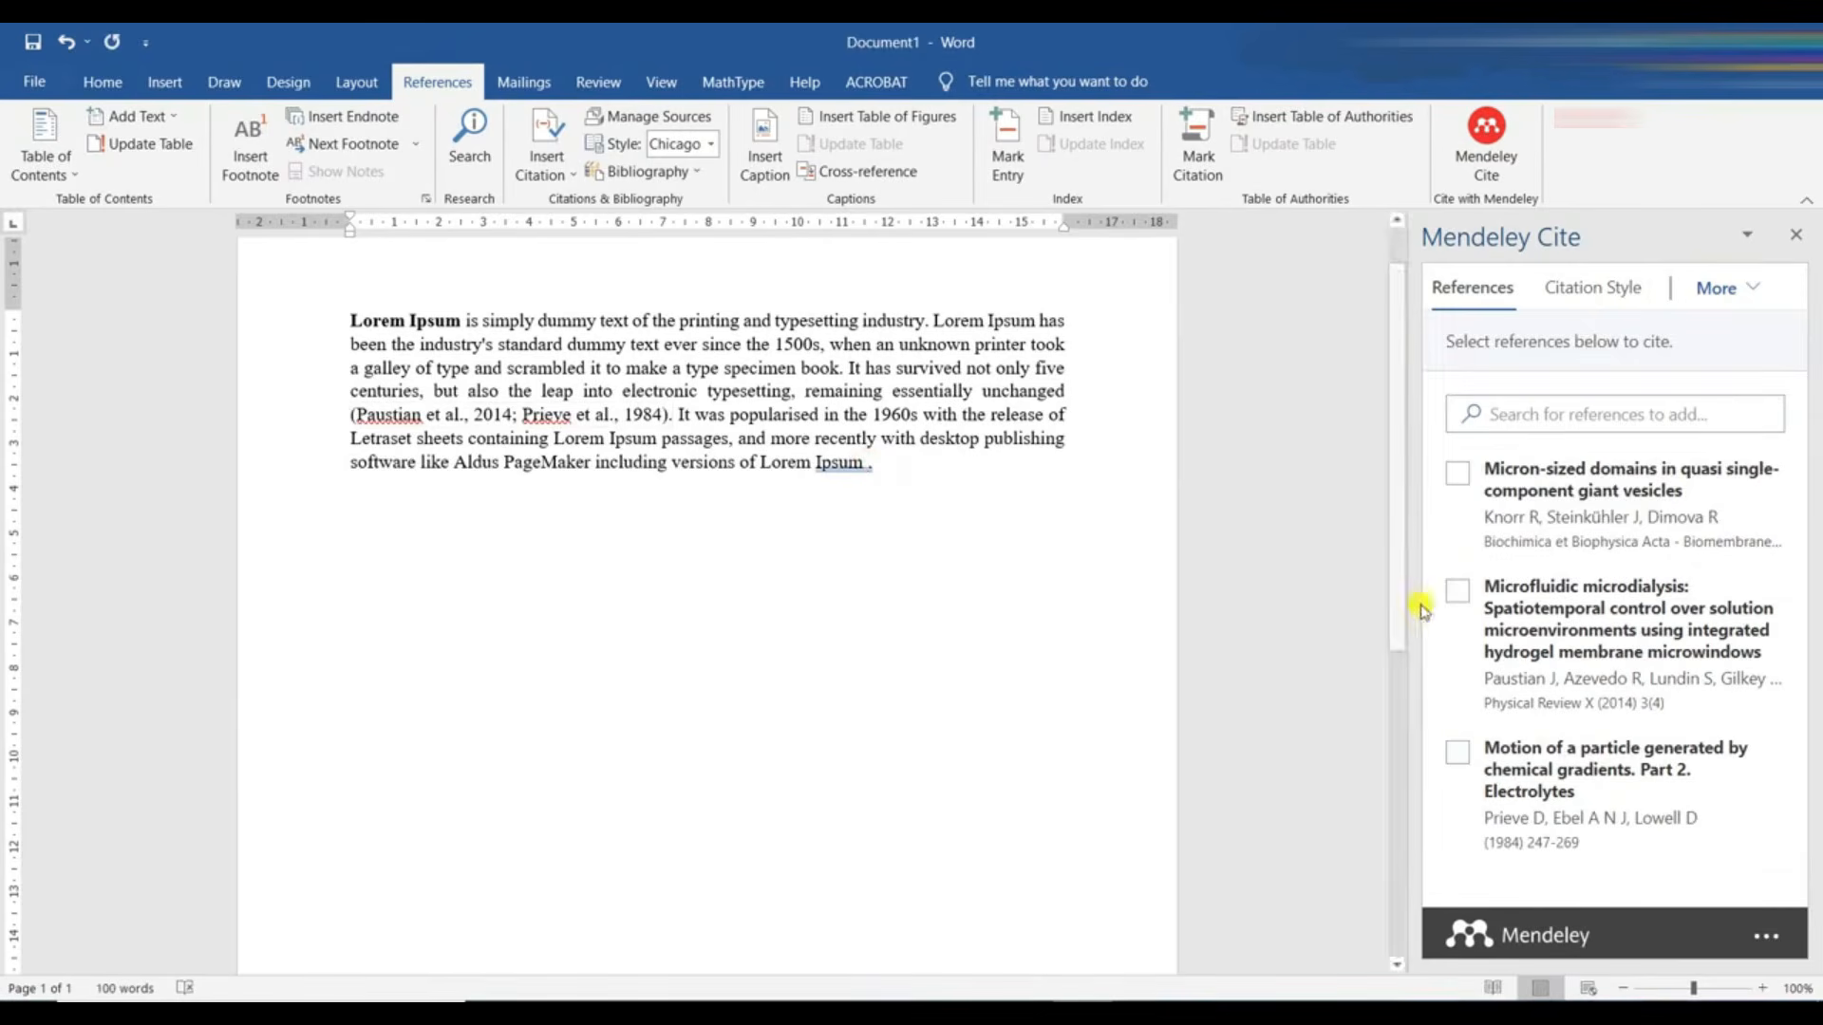
click(1455, 476)
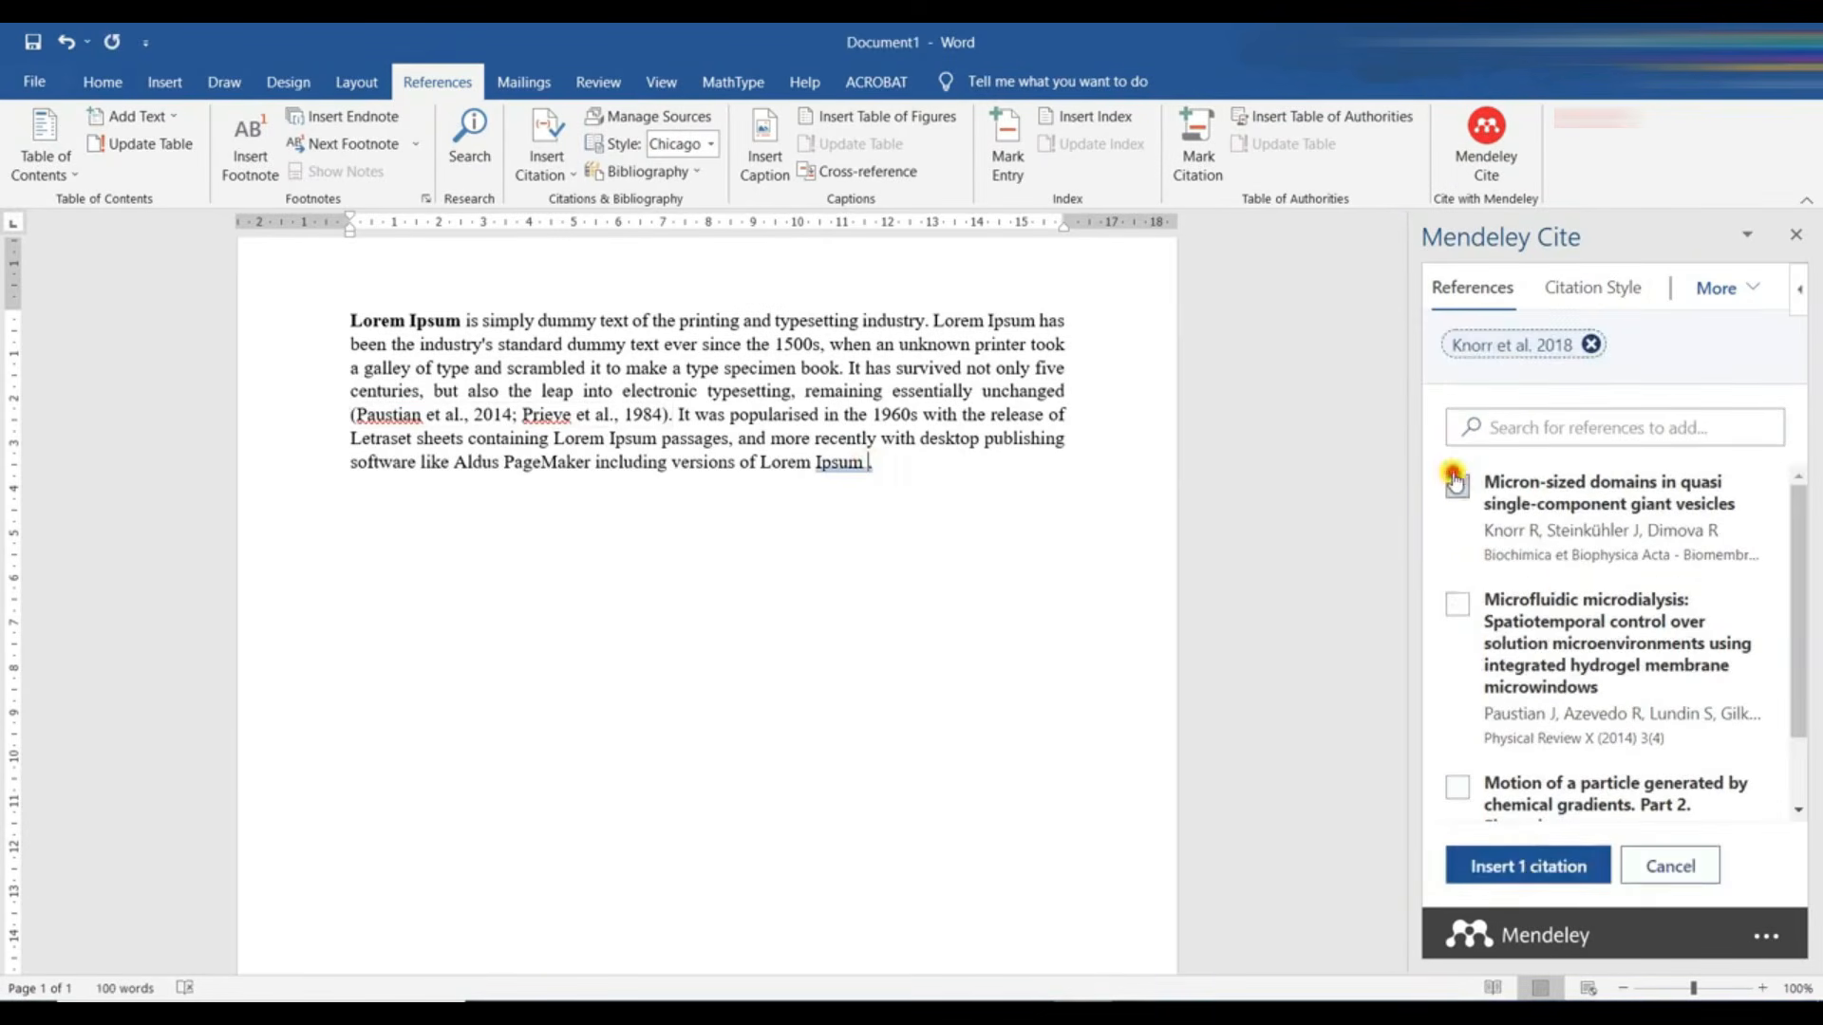
click(1457, 609)
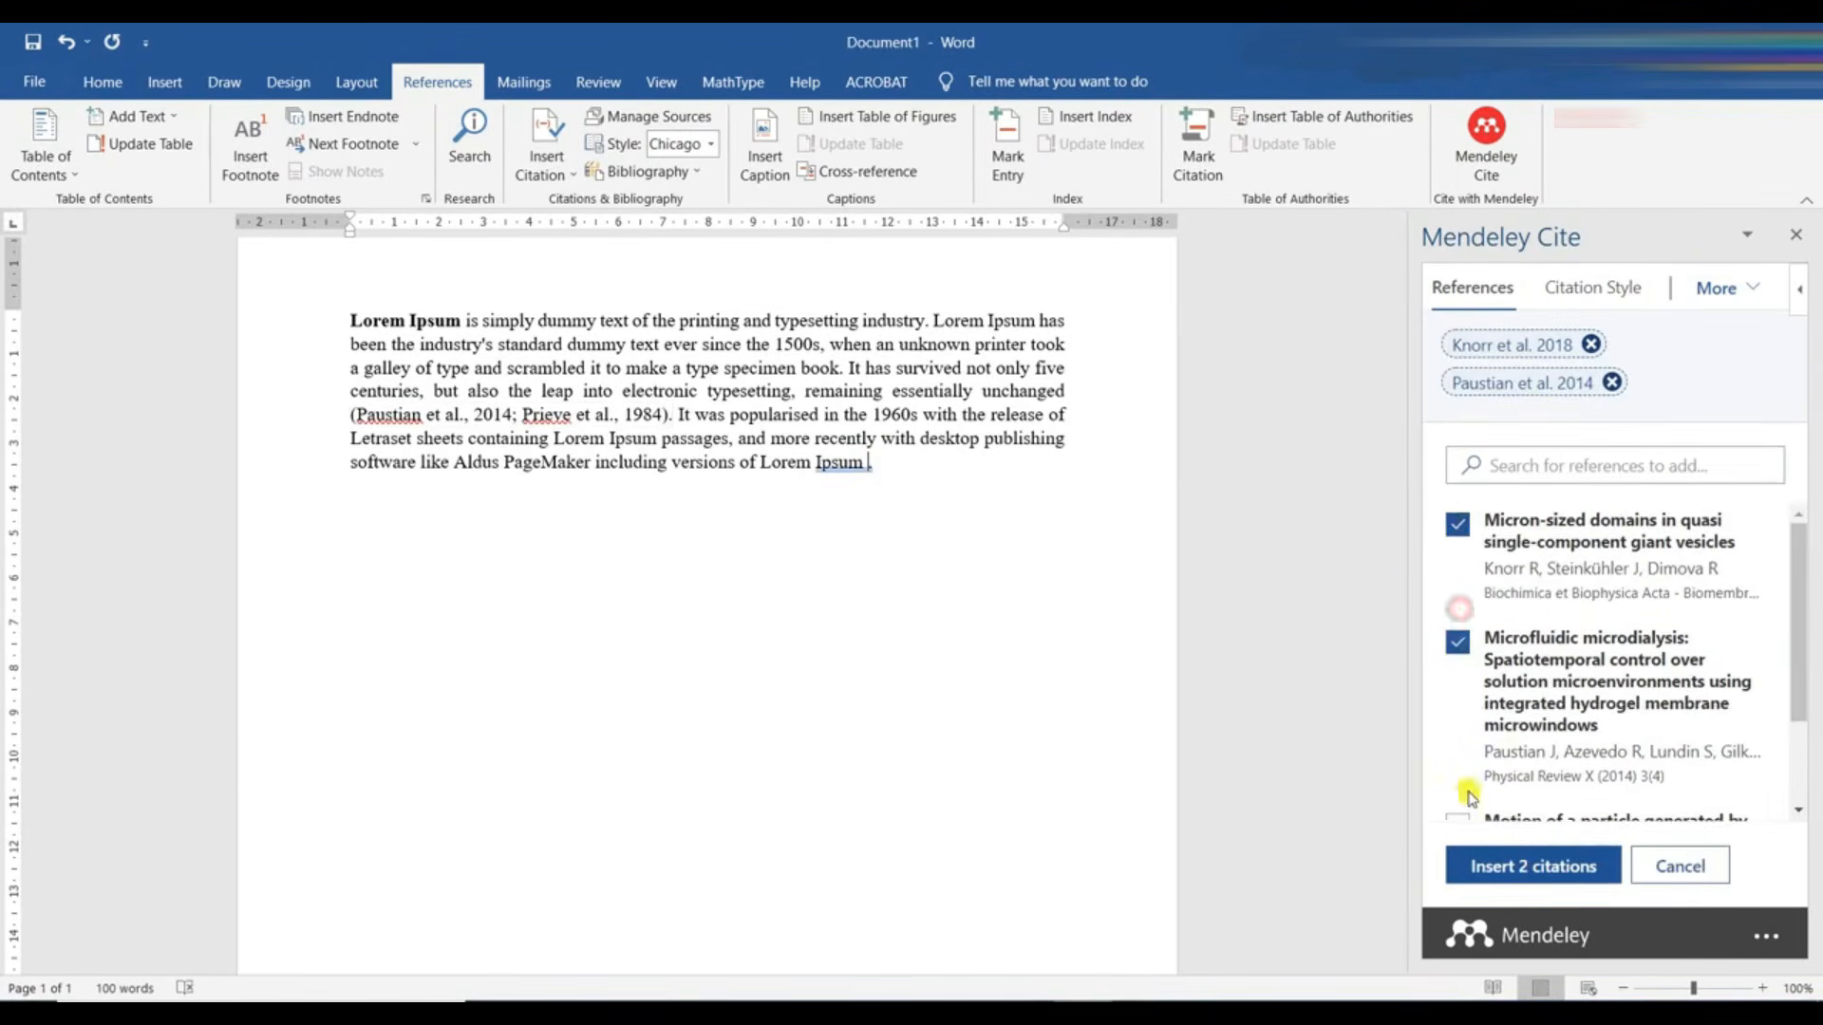
click(1463, 790)
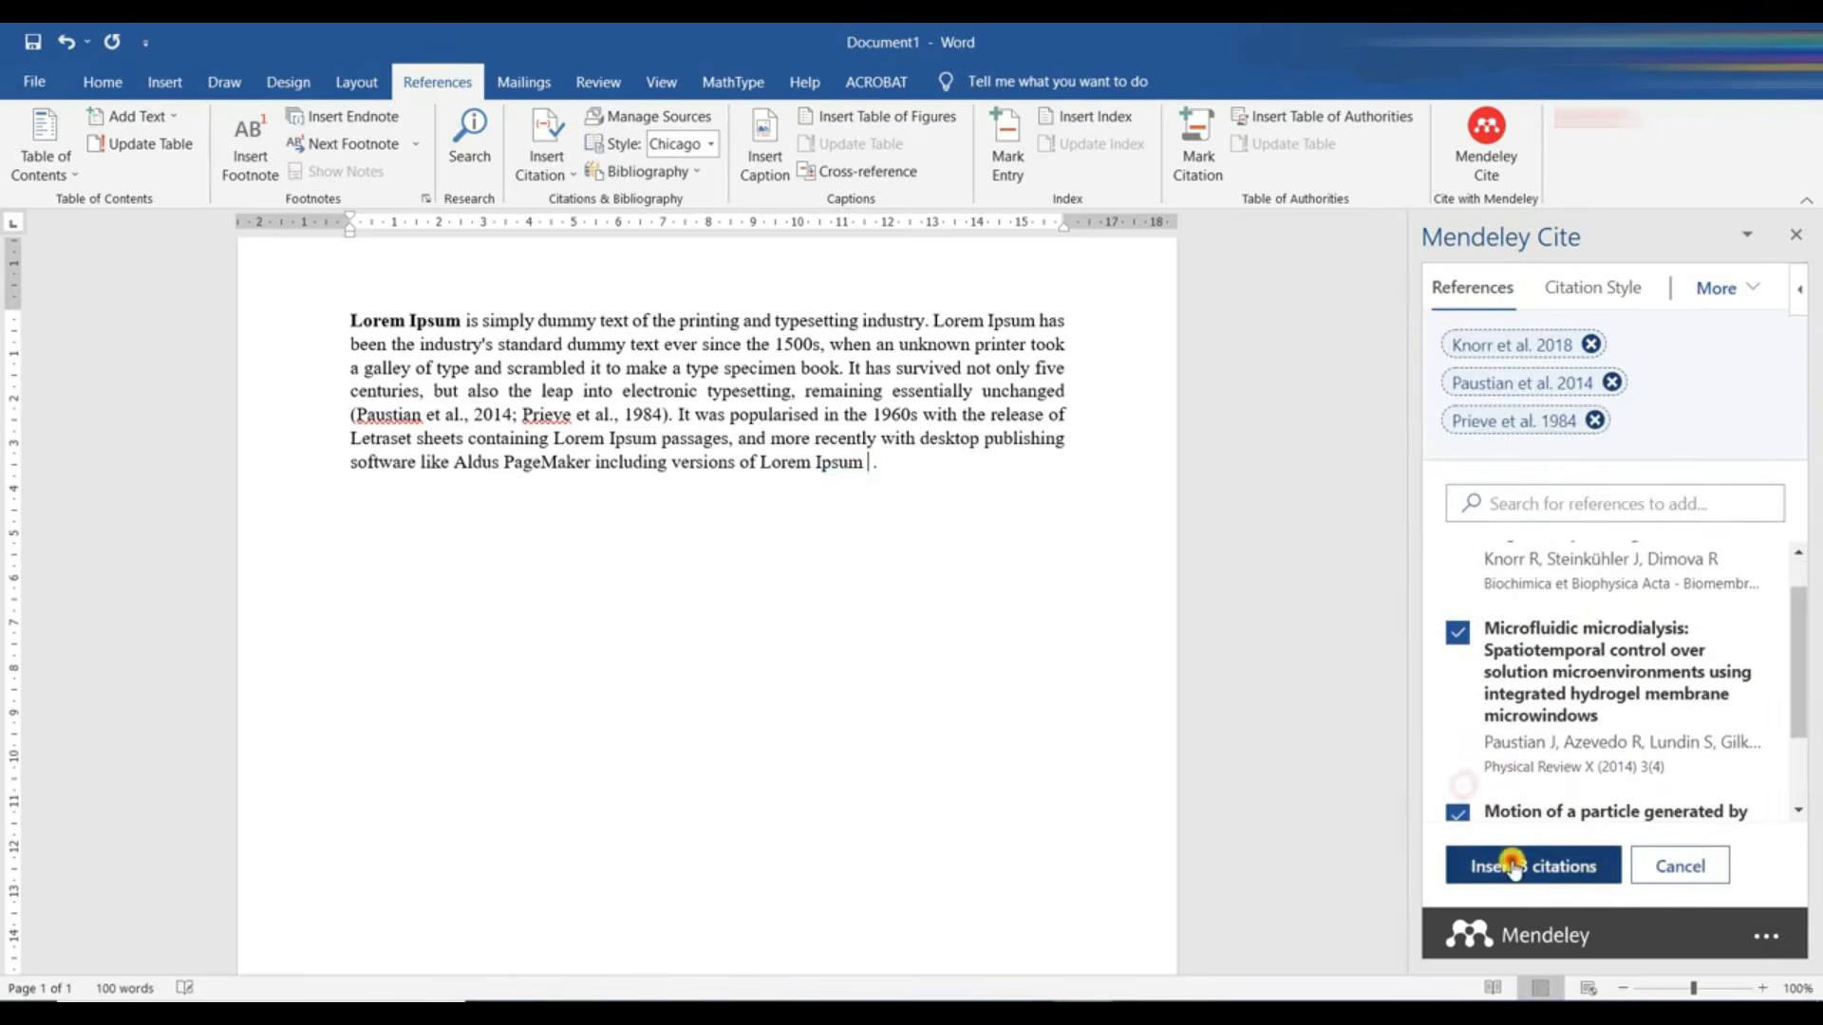
click(1472, 863)
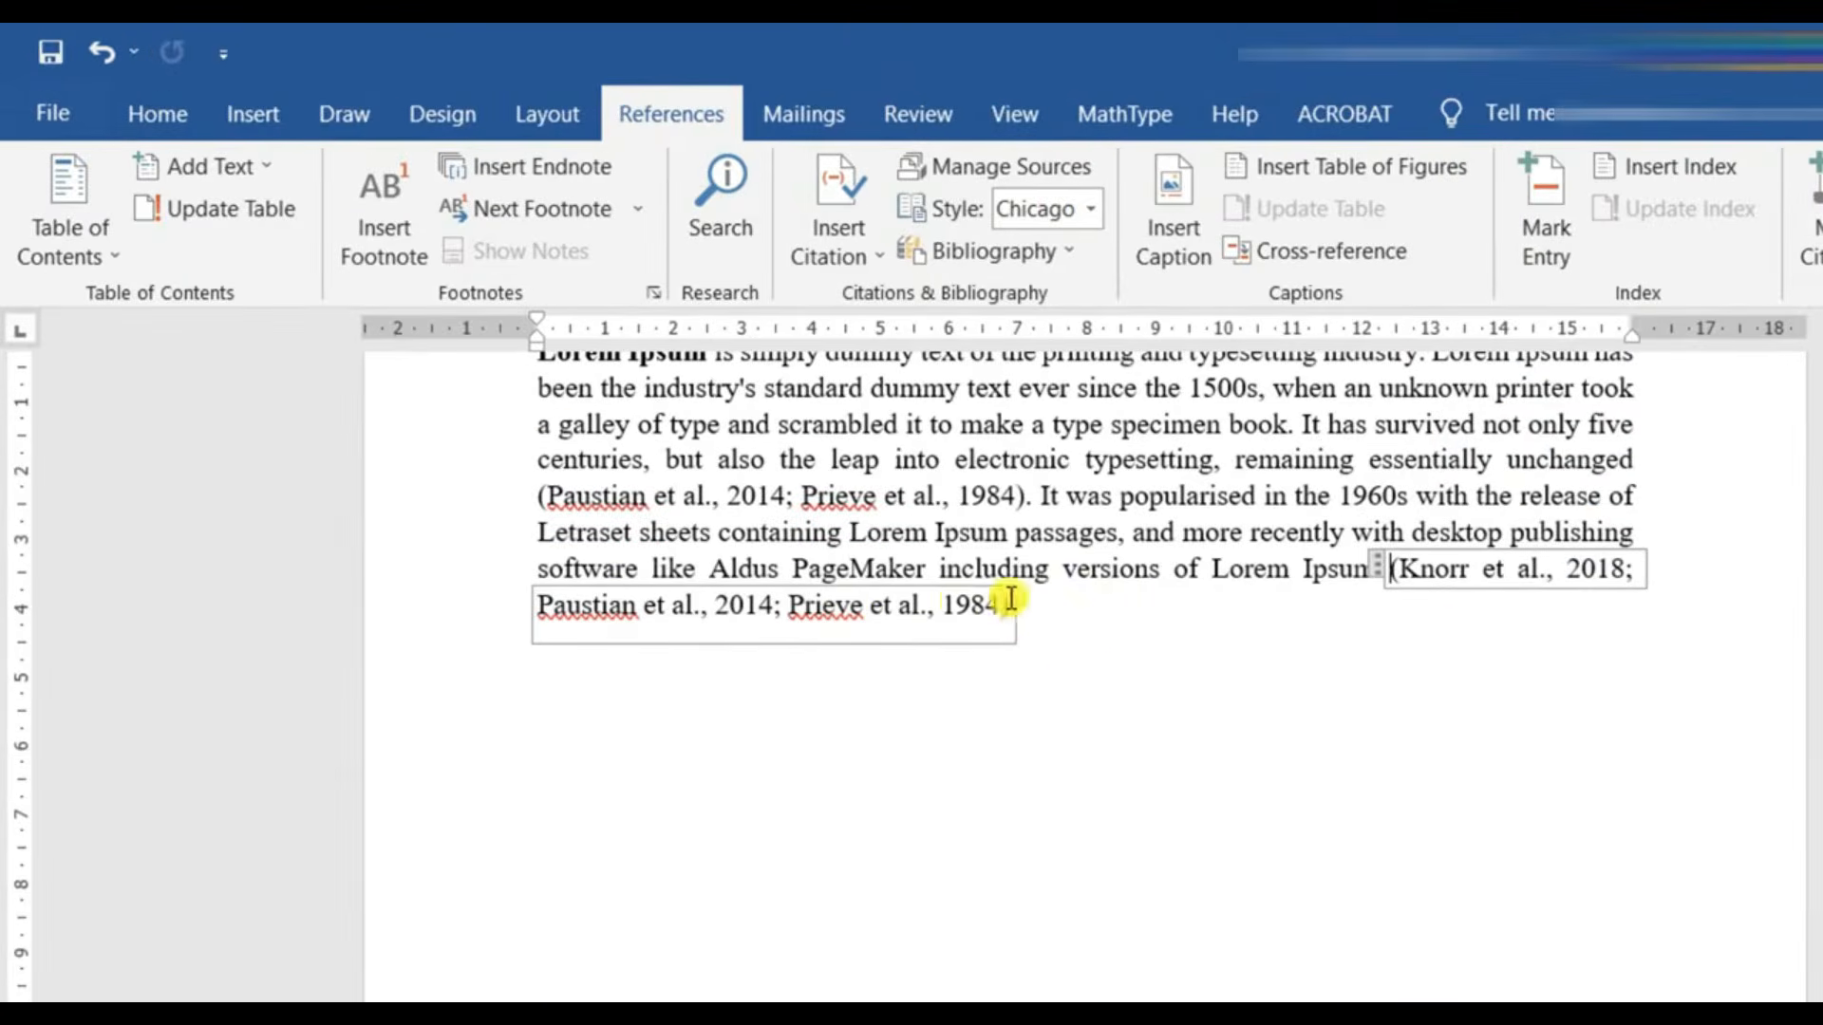
click(881, 528)
- Change the document's citation style to American Medical Association 11th edition and check the citation at the paragraph's end
scroll(881, 529, up, 1)
click(1581, 288)
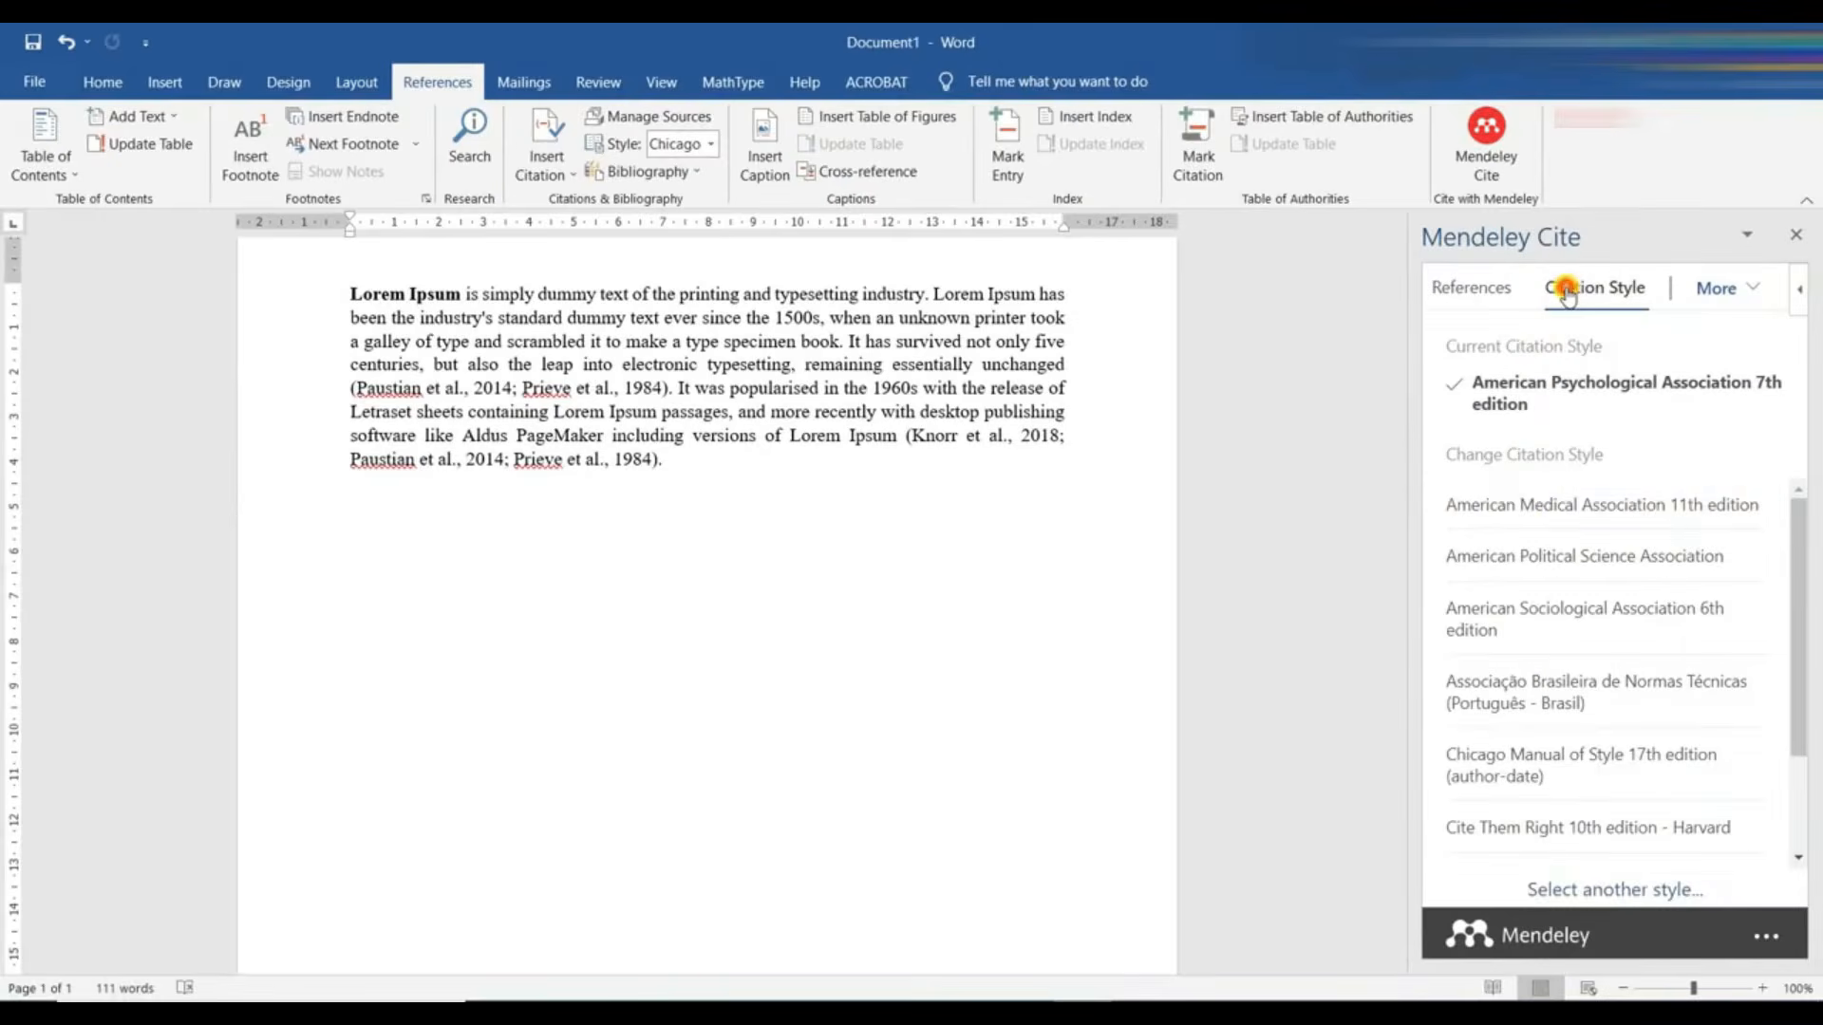
click(1524, 506)
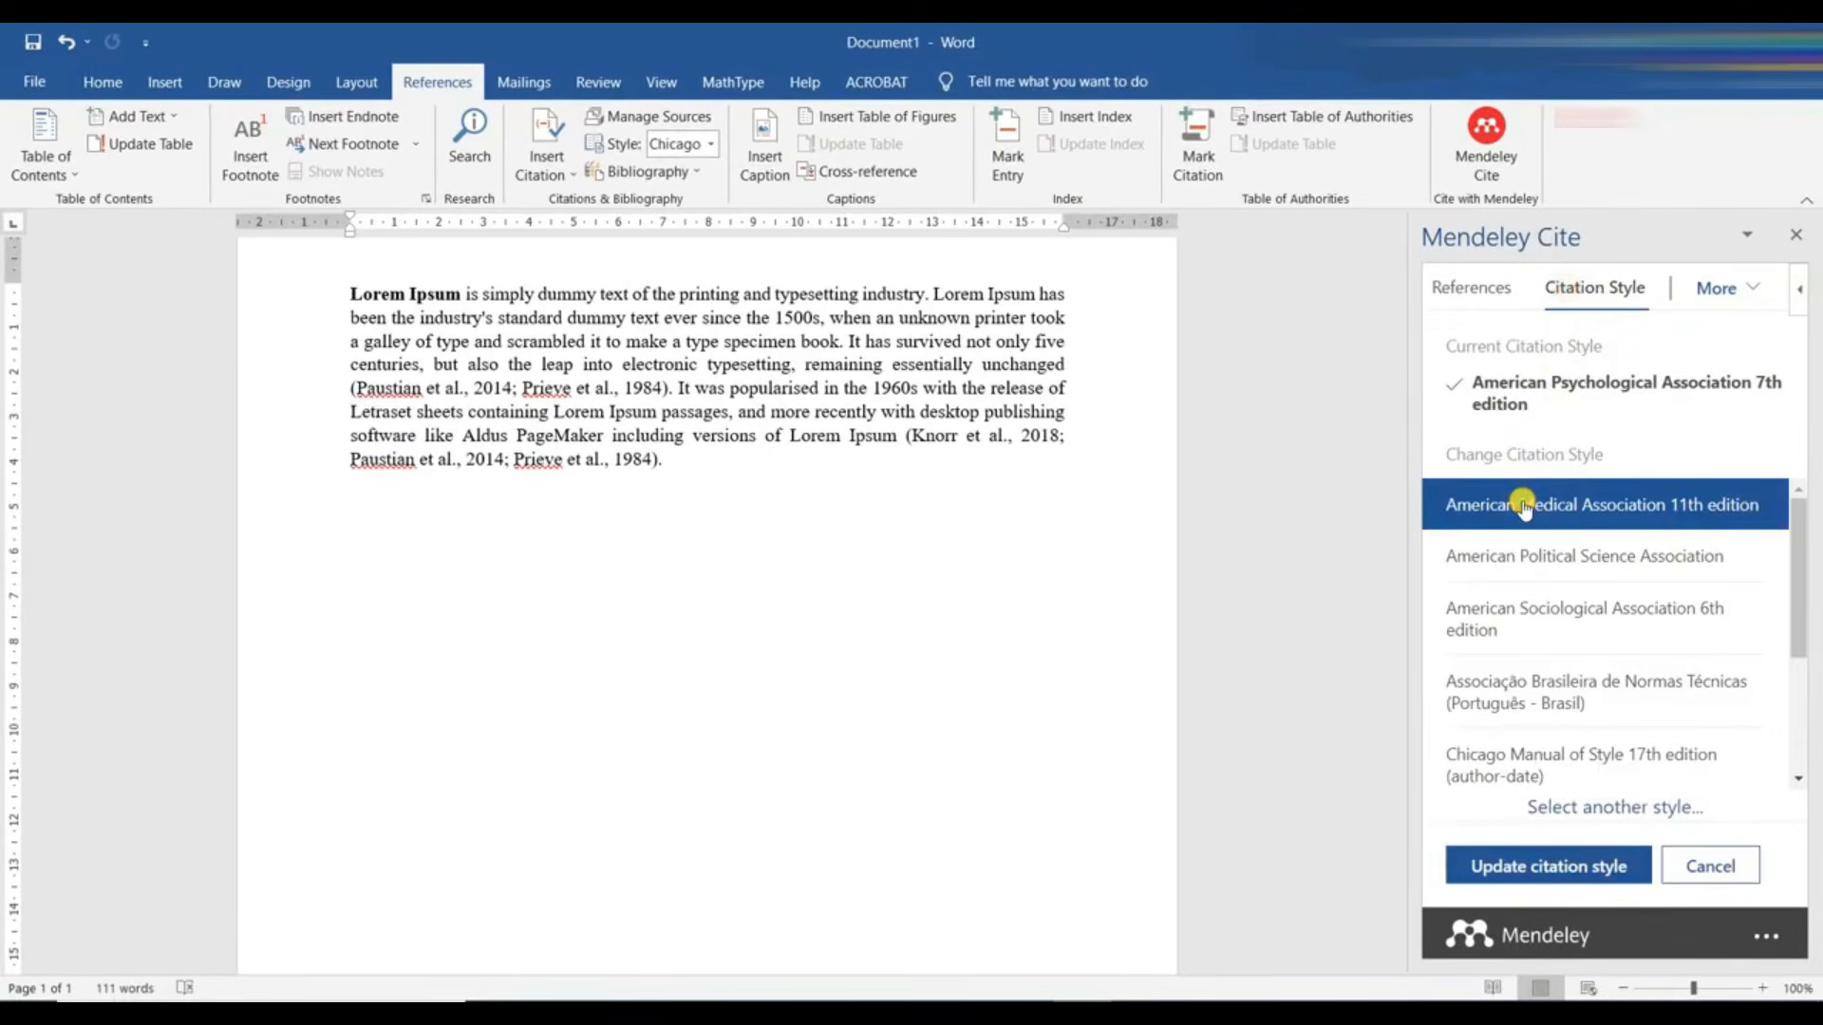
click(1538, 864)
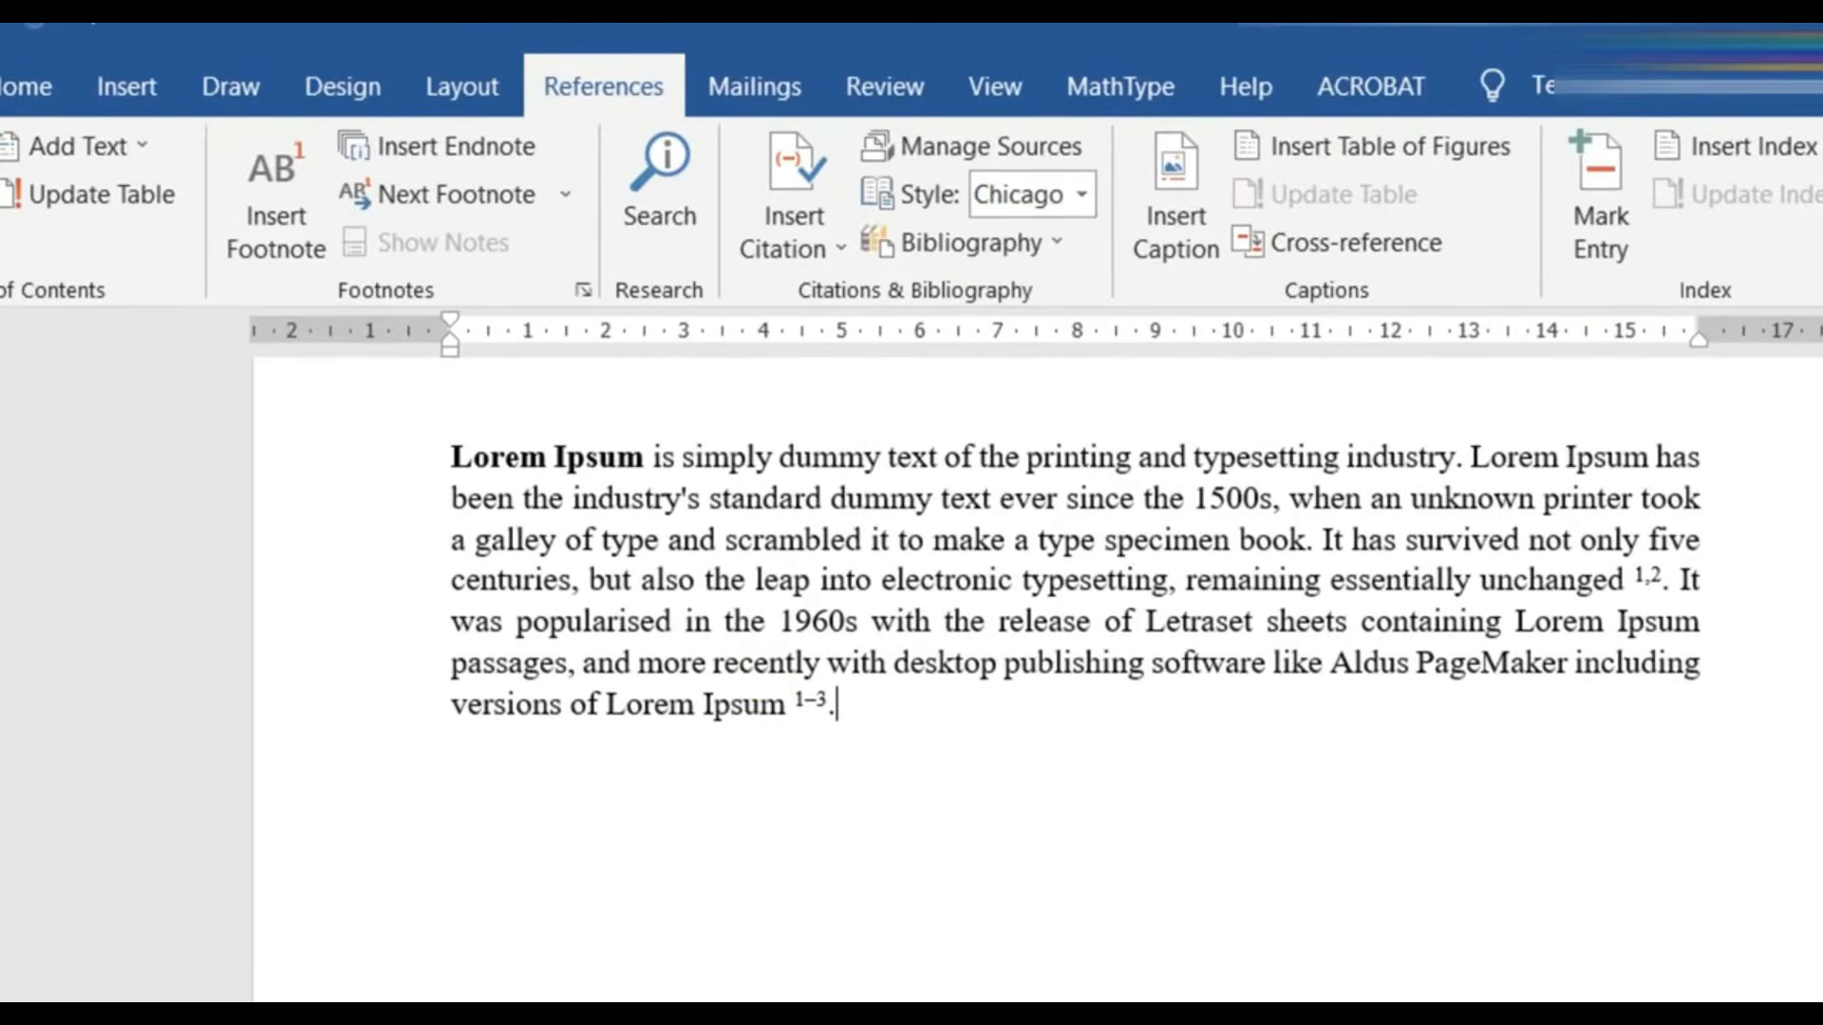
click(788, 699)
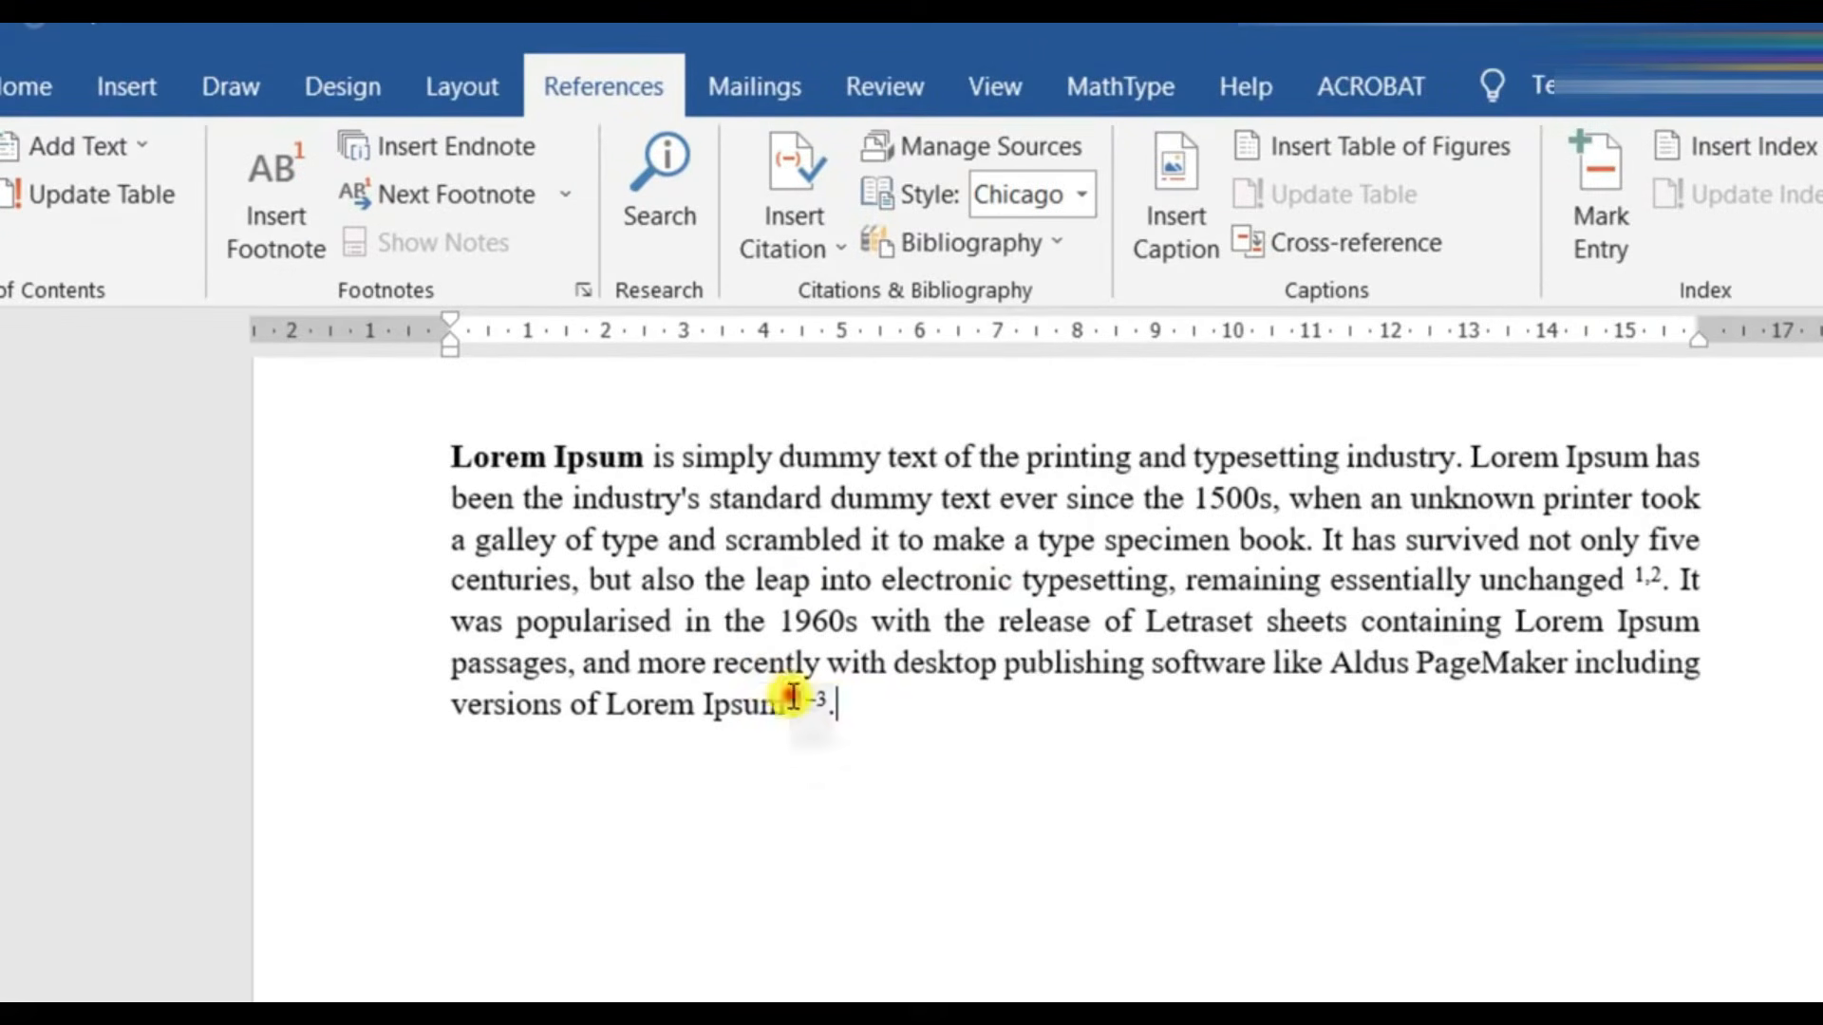
click(928, 724)
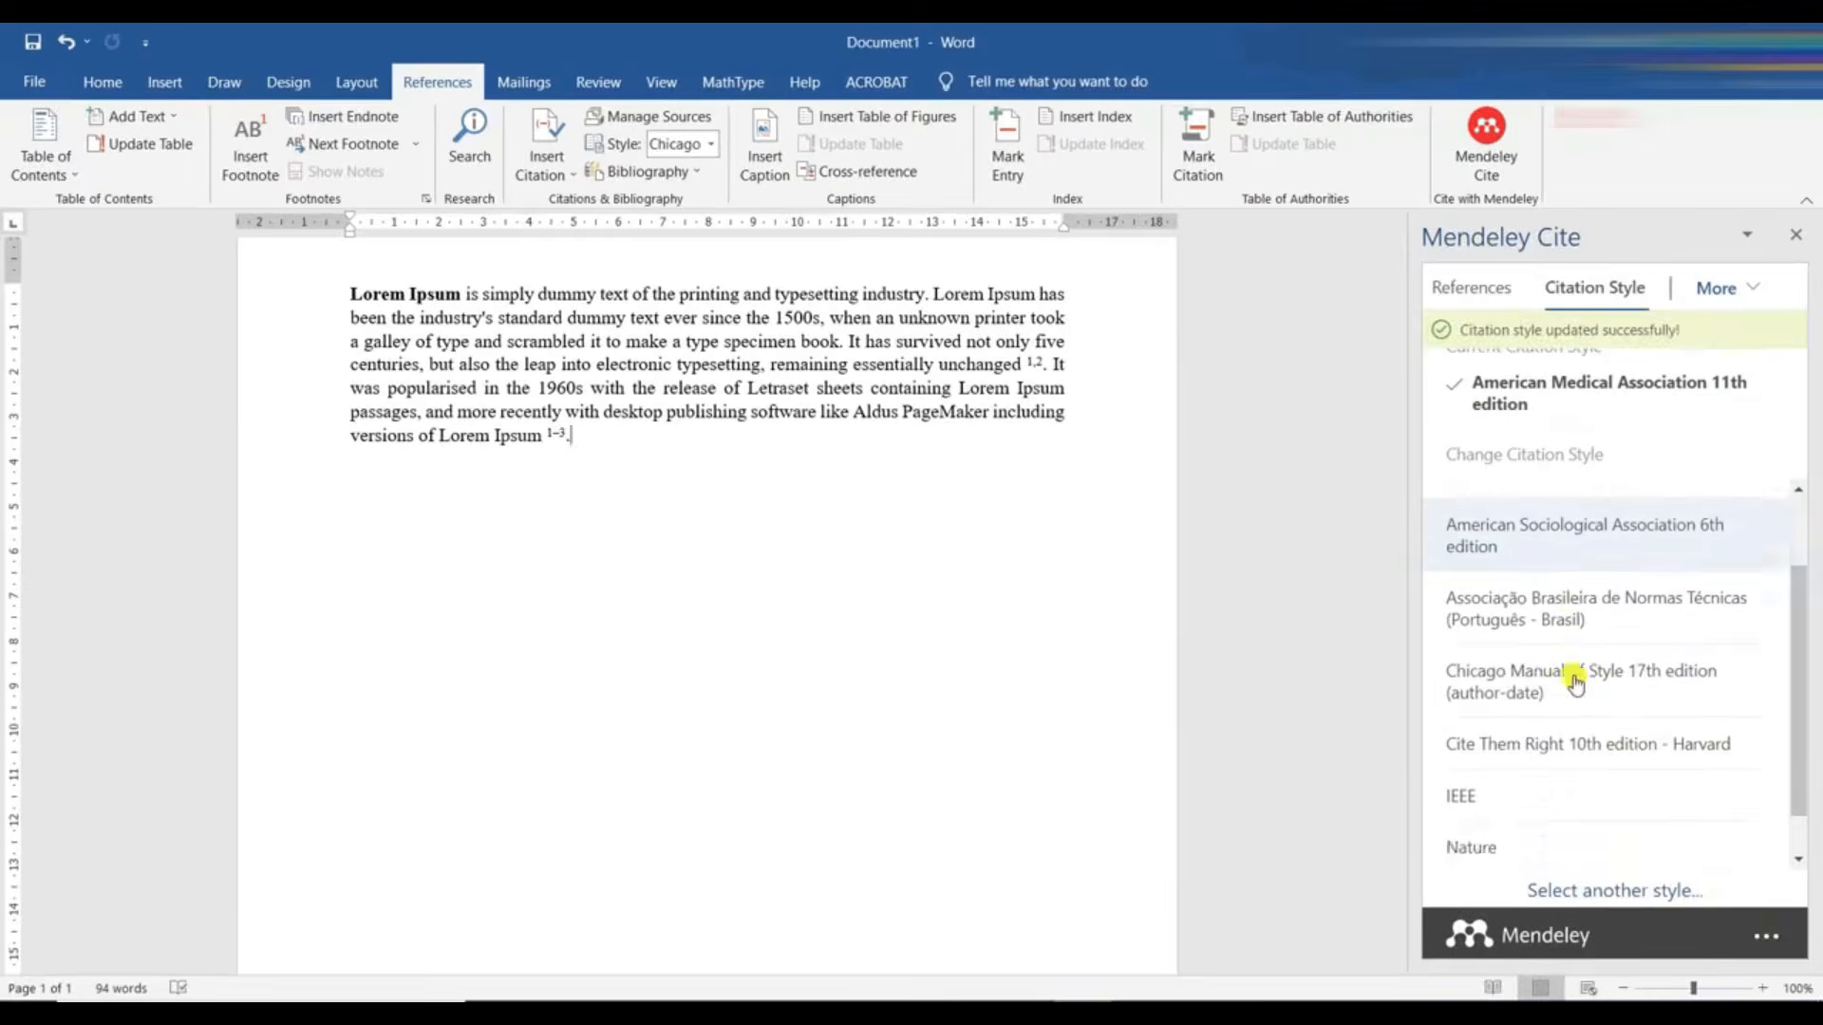
- Update the document's citation style to Chicago Manual of Style 17th edition (author-date)
click(1576, 679)
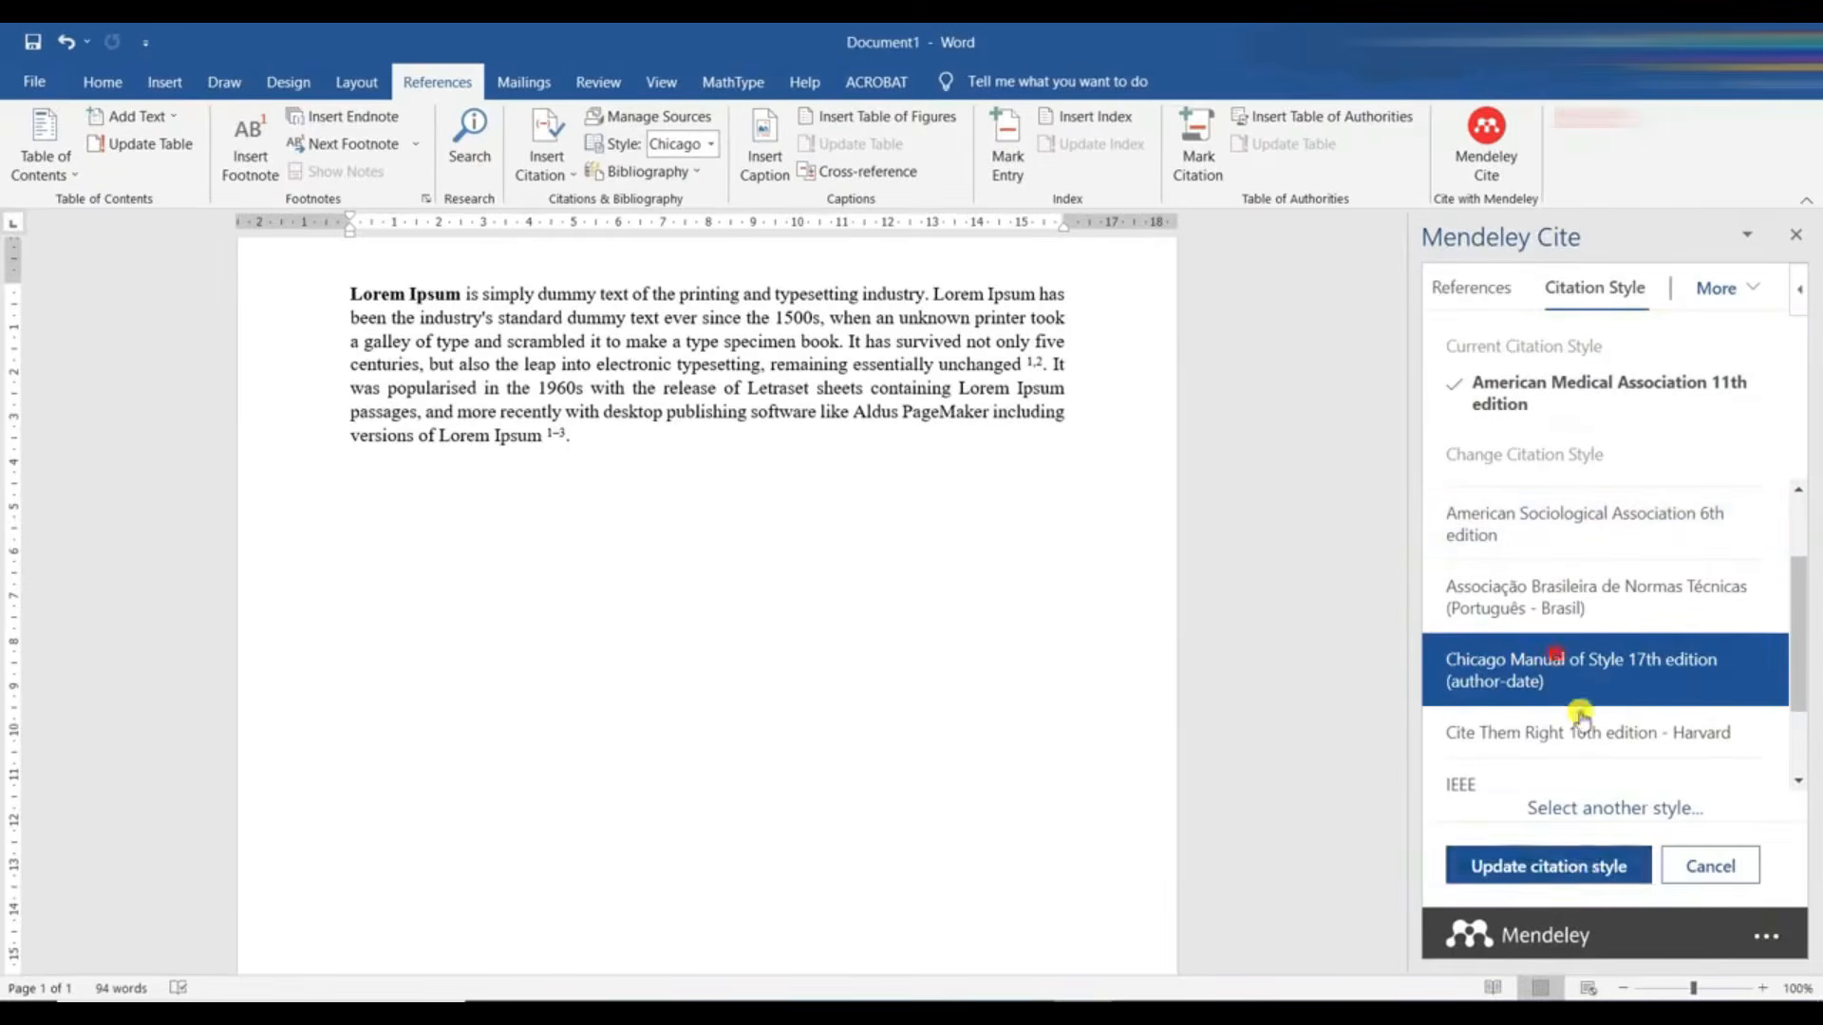
click(1586, 873)
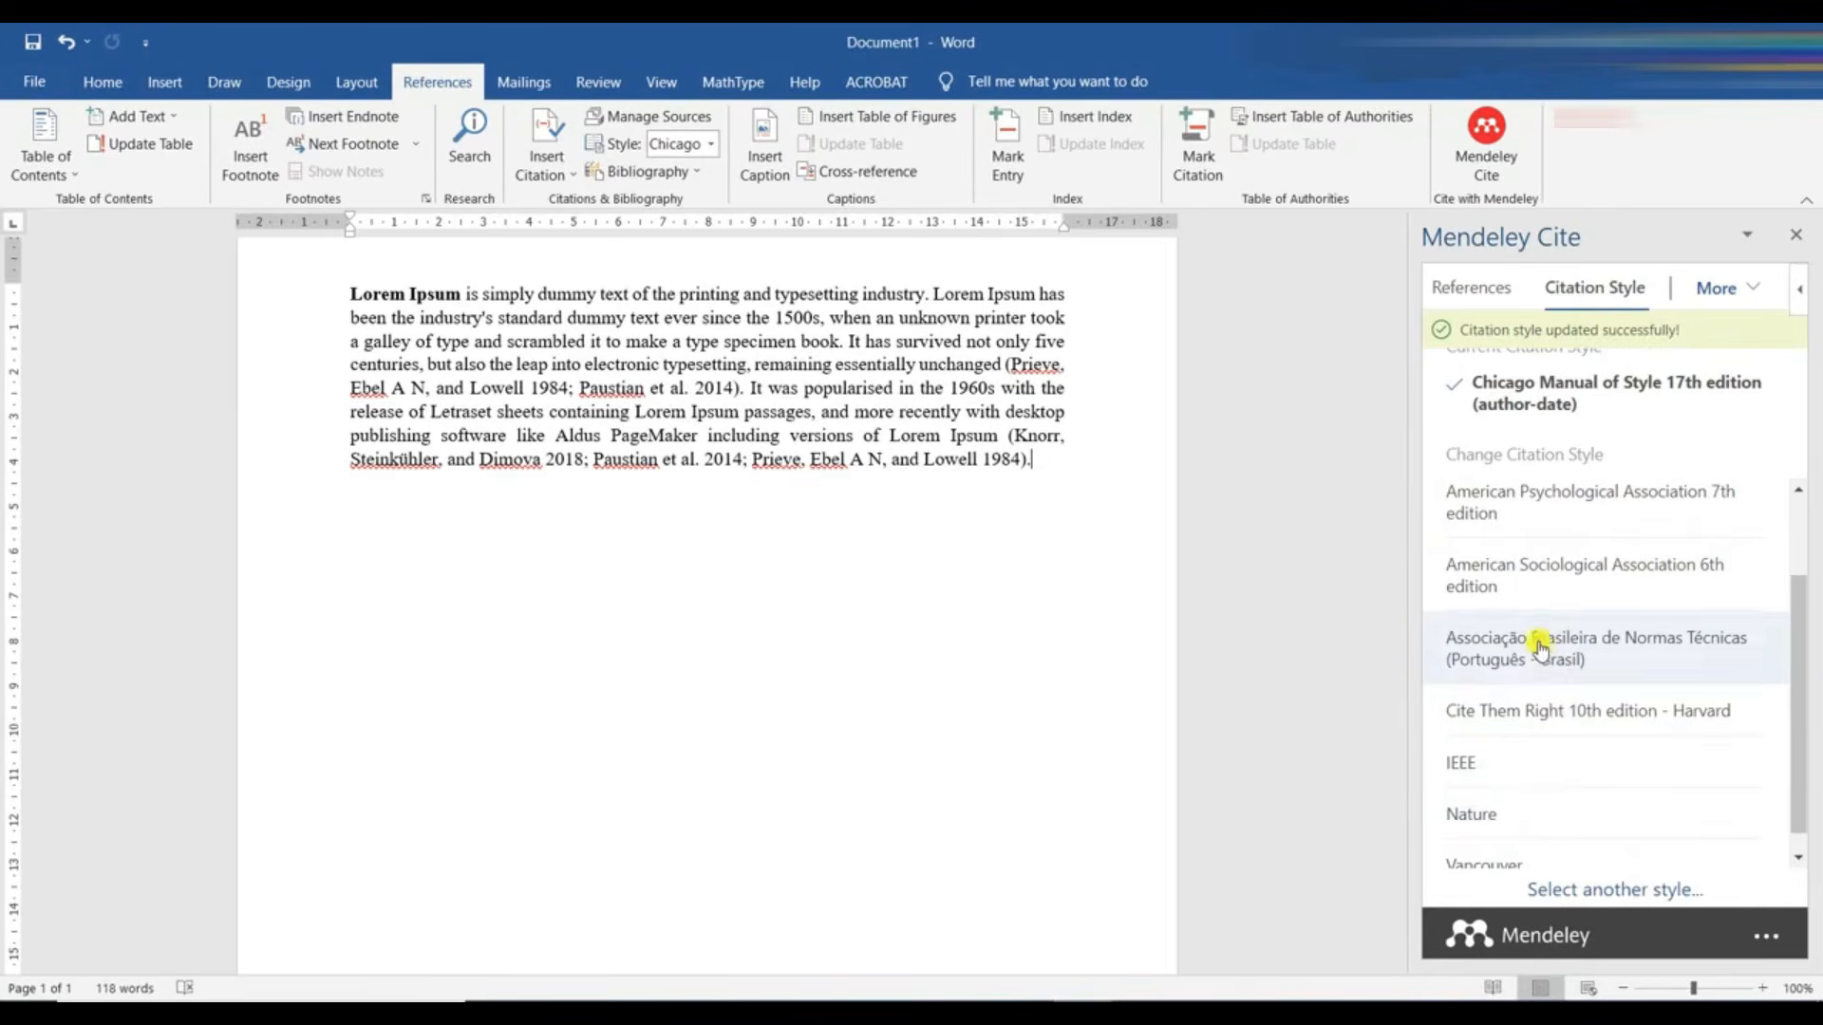
- Update the document's citation style to IEEE
click(1526, 574)
click(1554, 763)
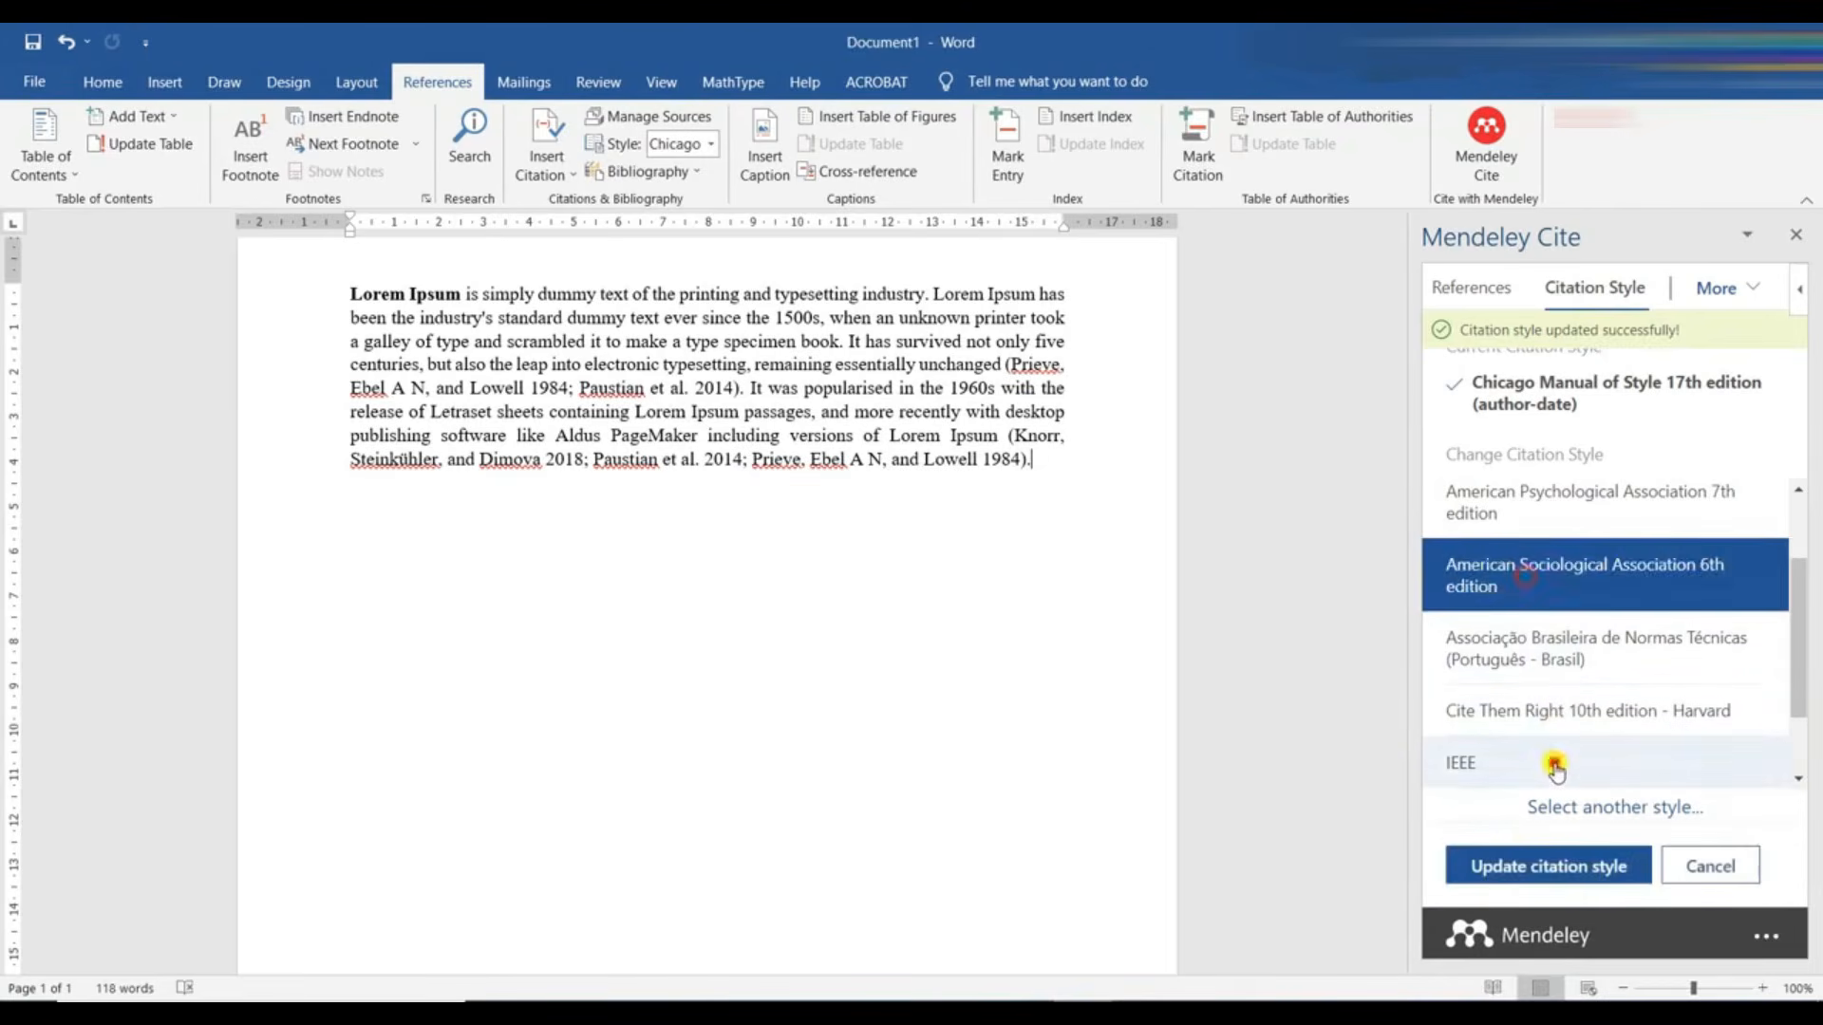
click(1522, 860)
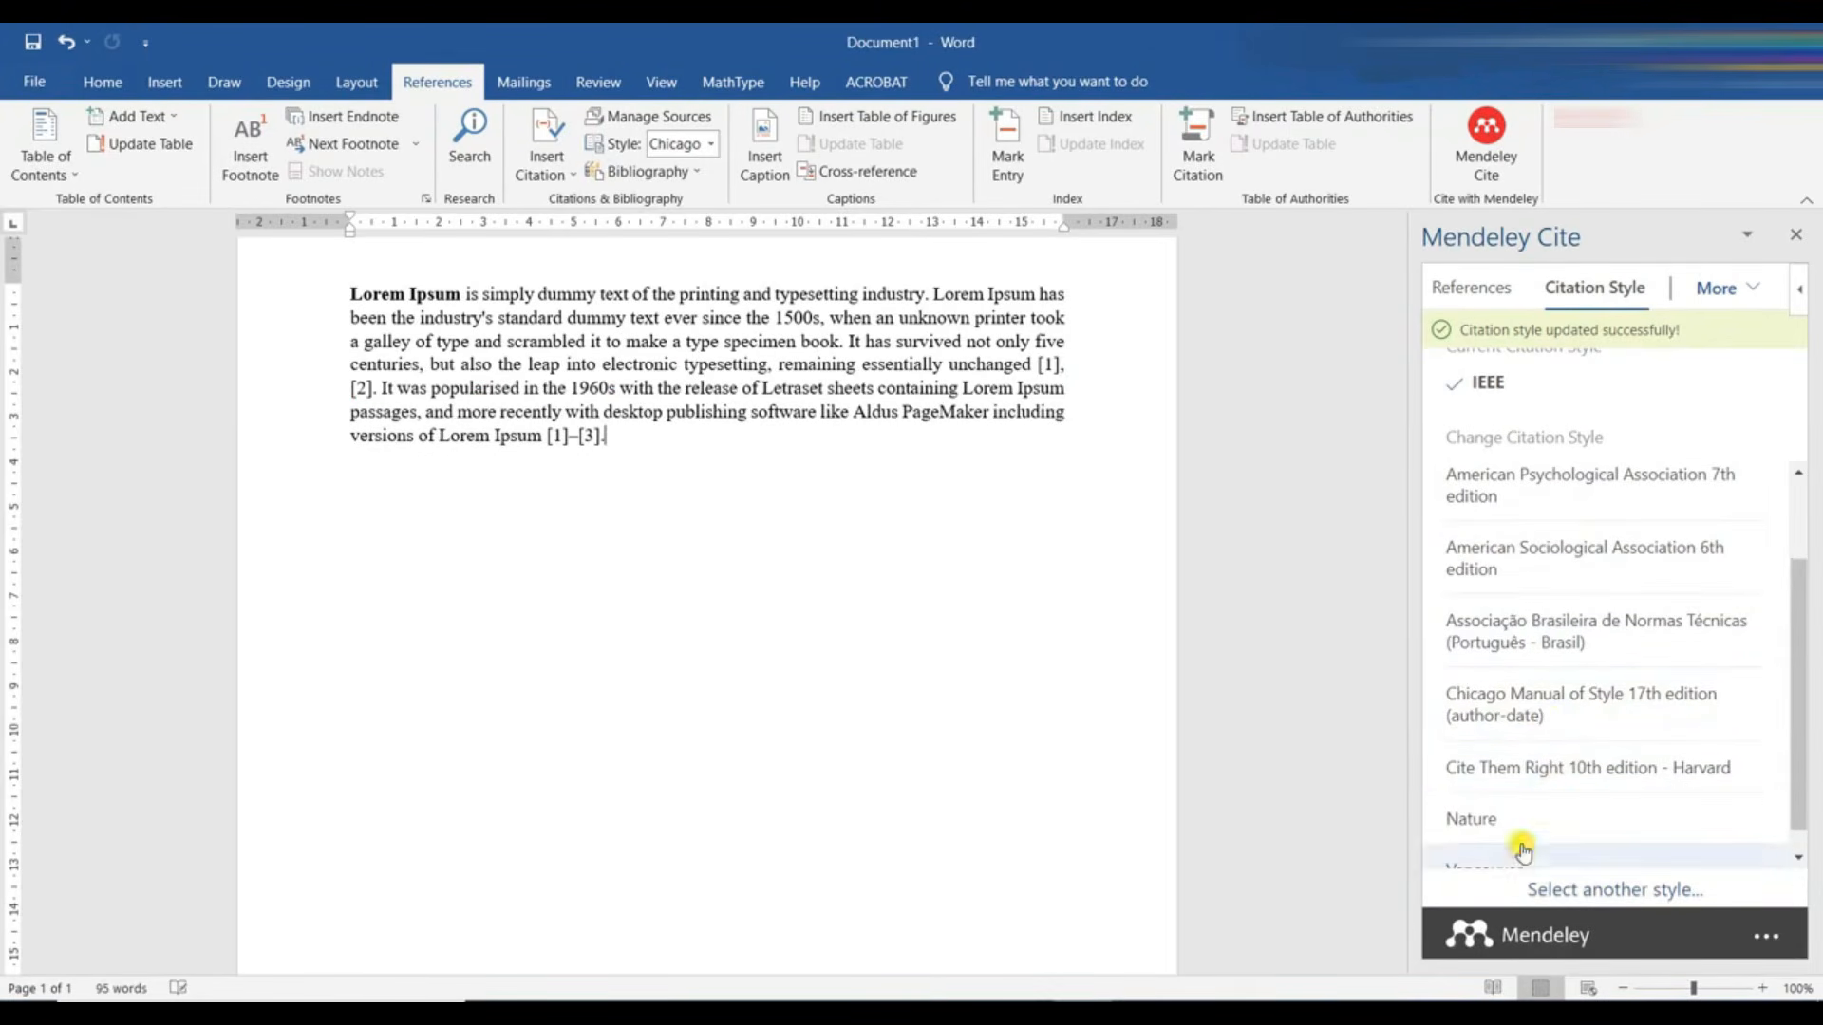
- Update the document's citation style to Nature
scroll(1546, 717, down, 1)
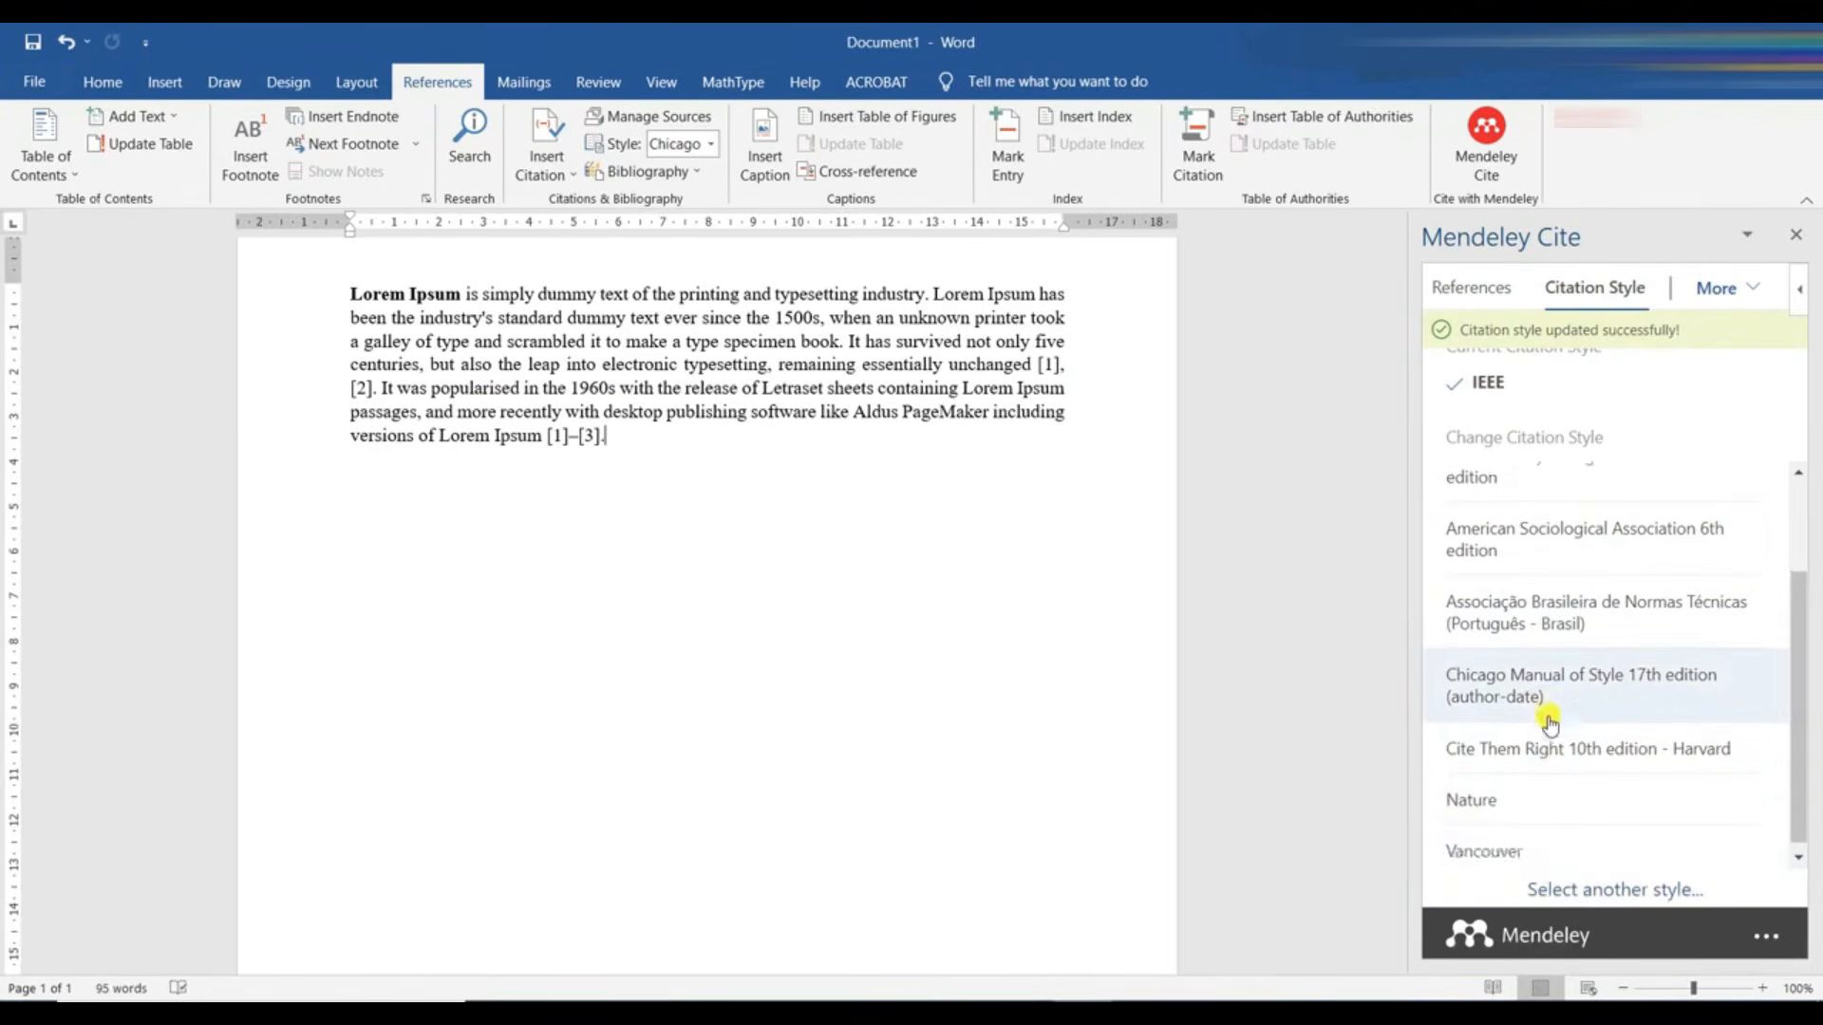
click(1498, 801)
click(1532, 862)
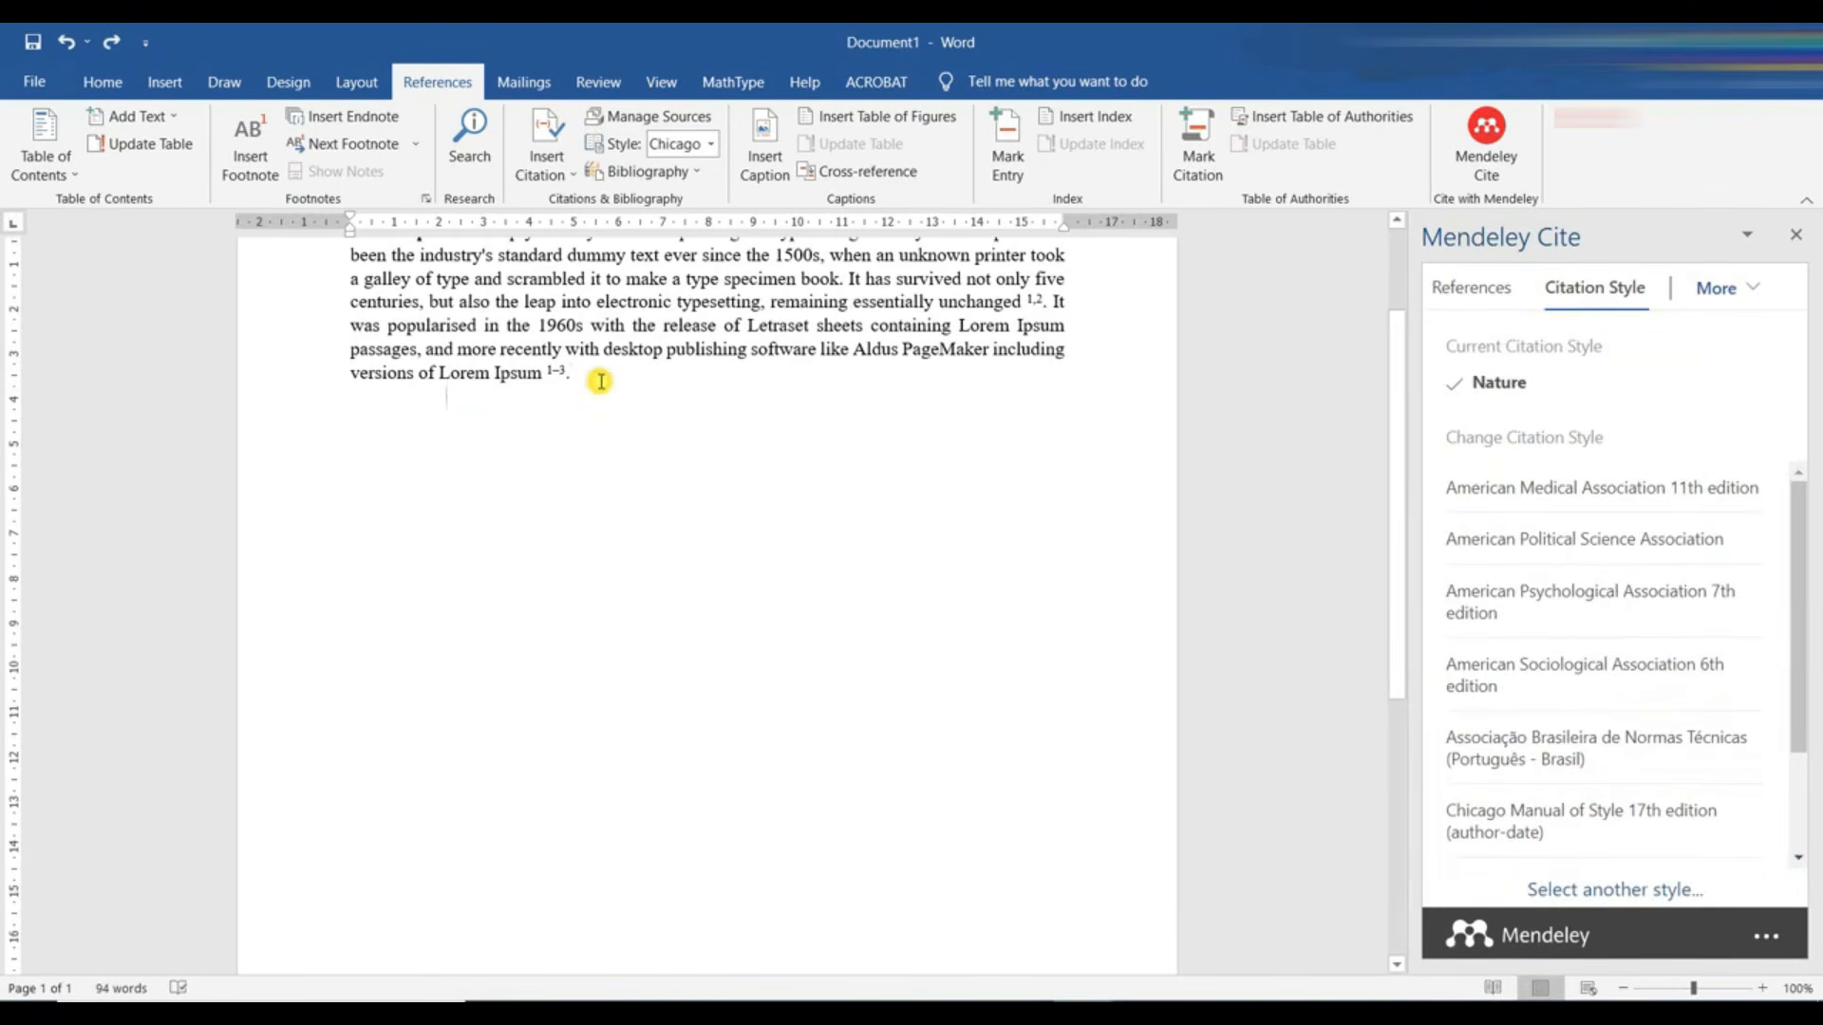
- Insert the Mendeley bibliography on a new line below the paragraph and check the resulting reference list
key(Return)
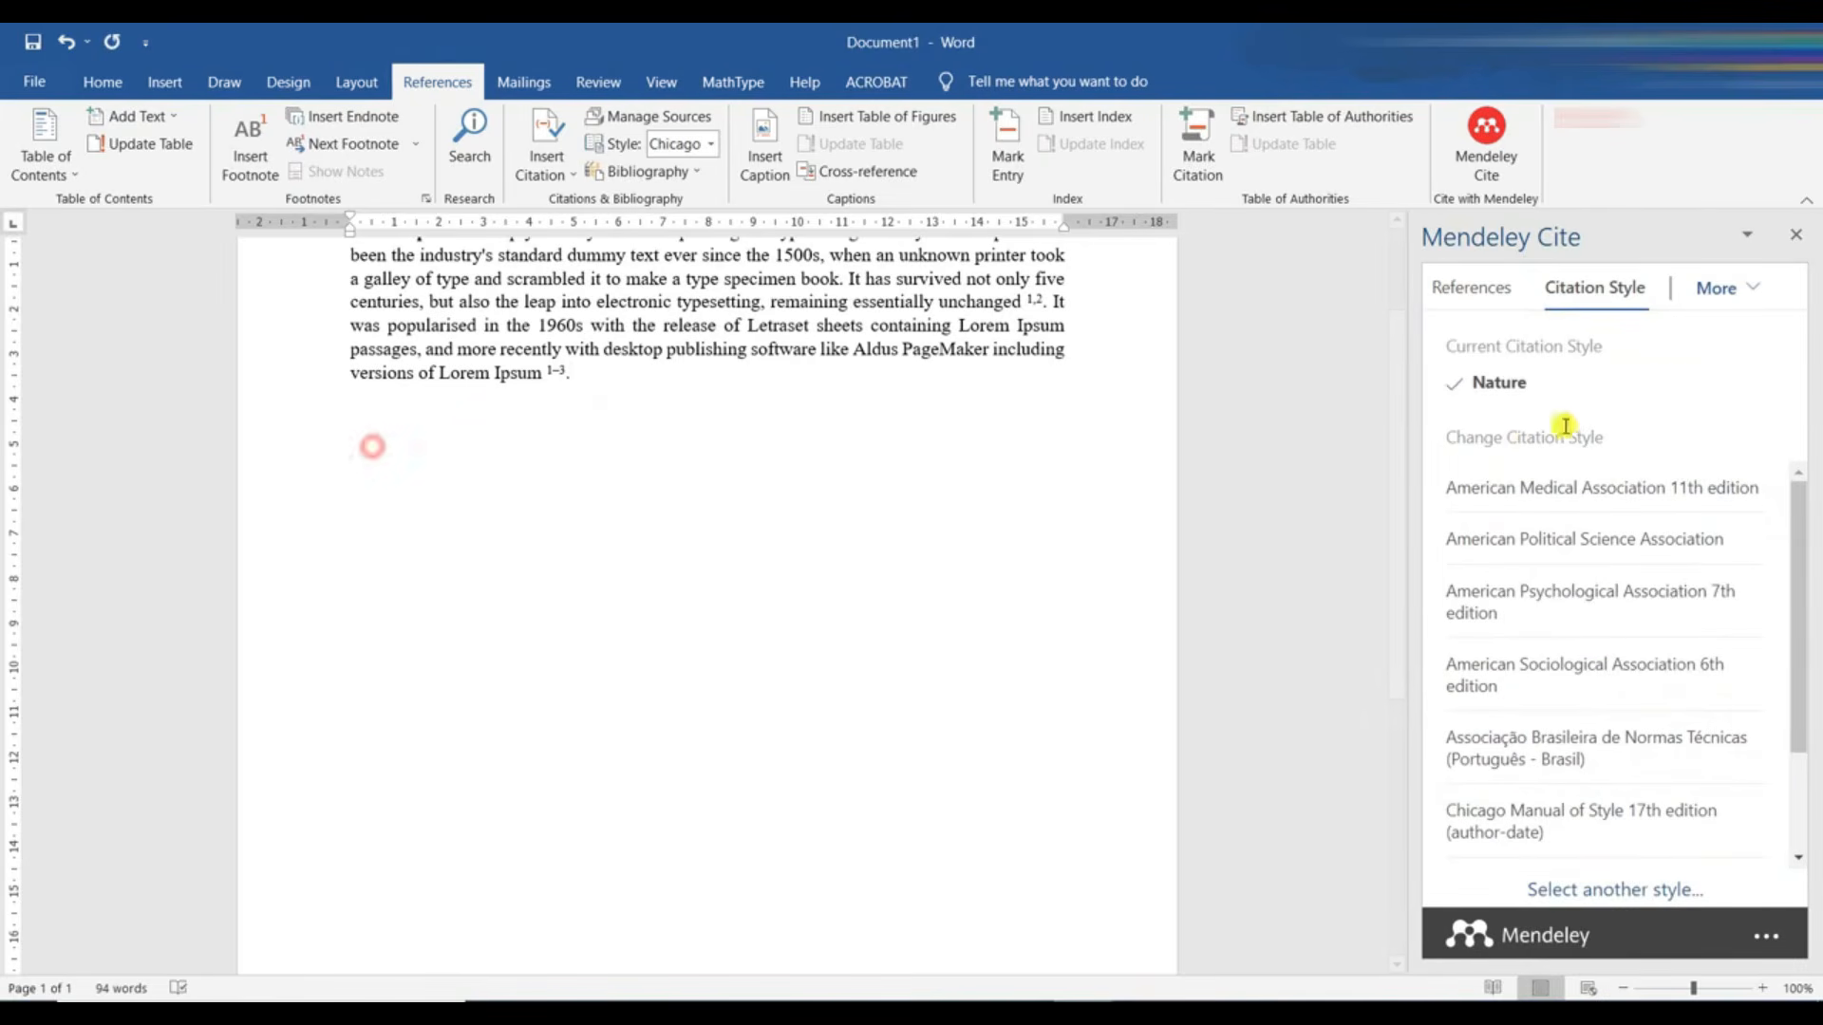
click(1736, 300)
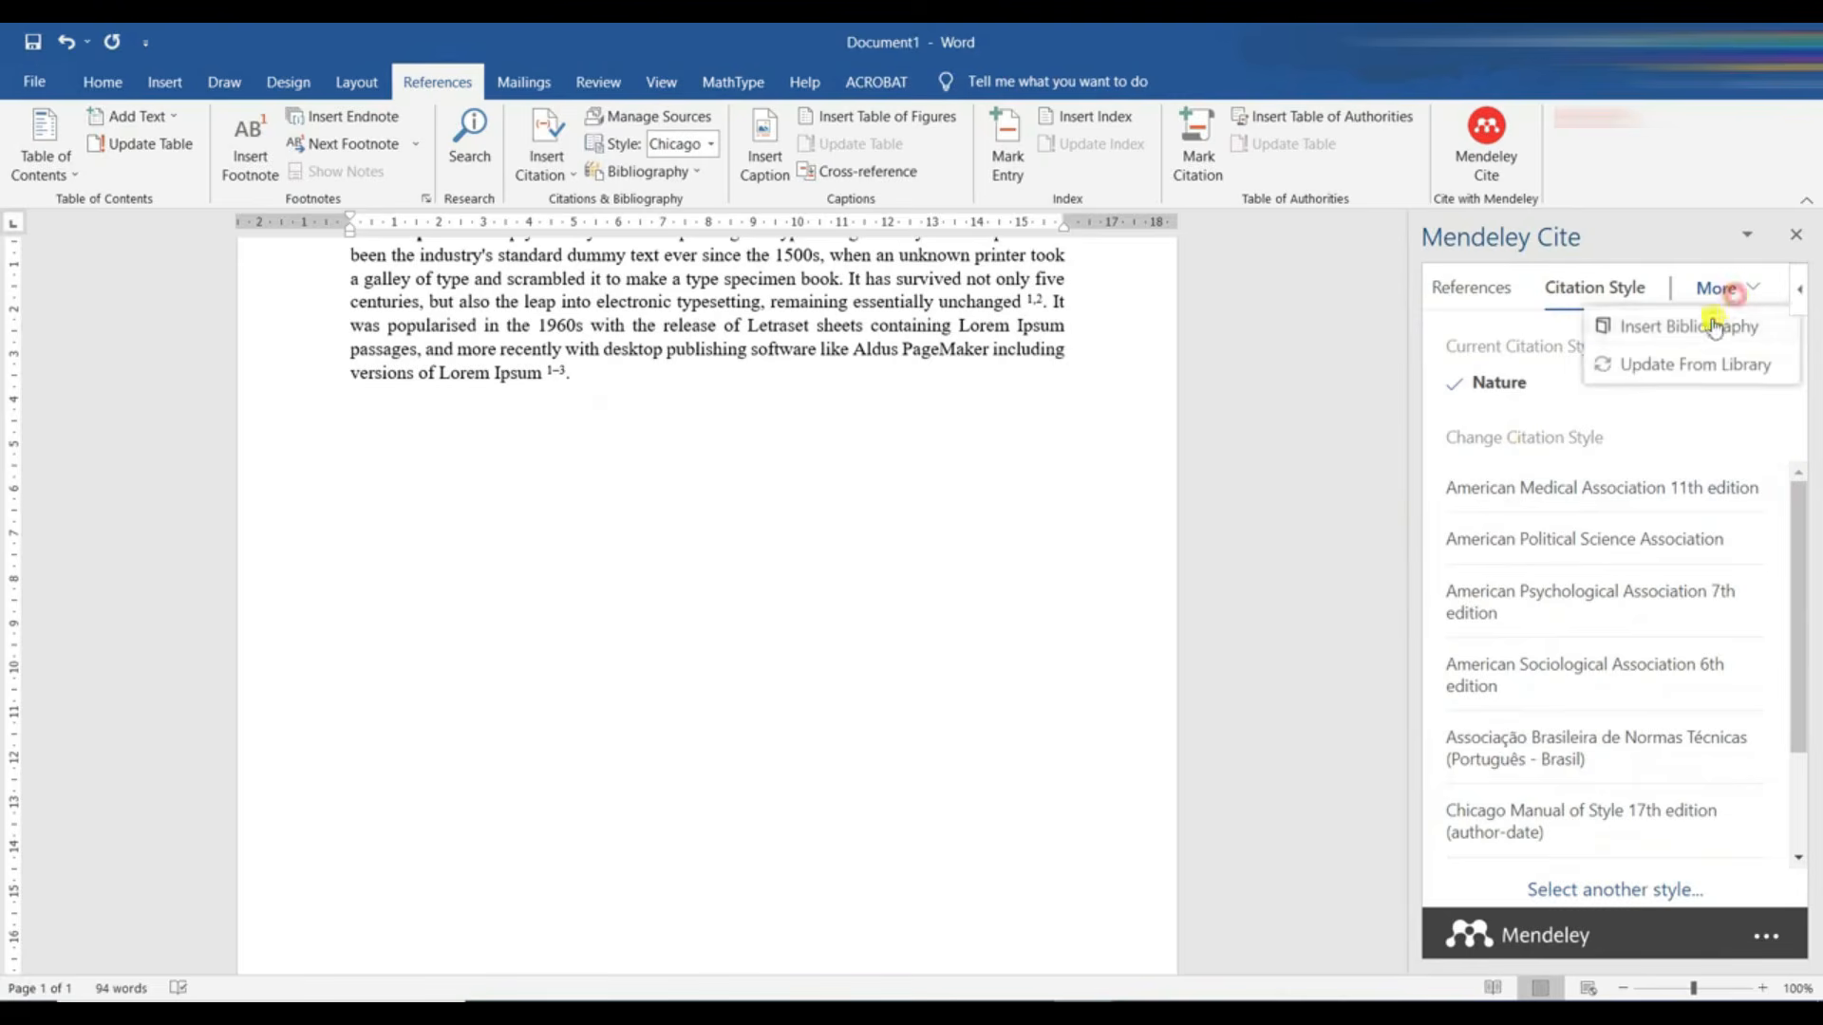
click(1653, 331)
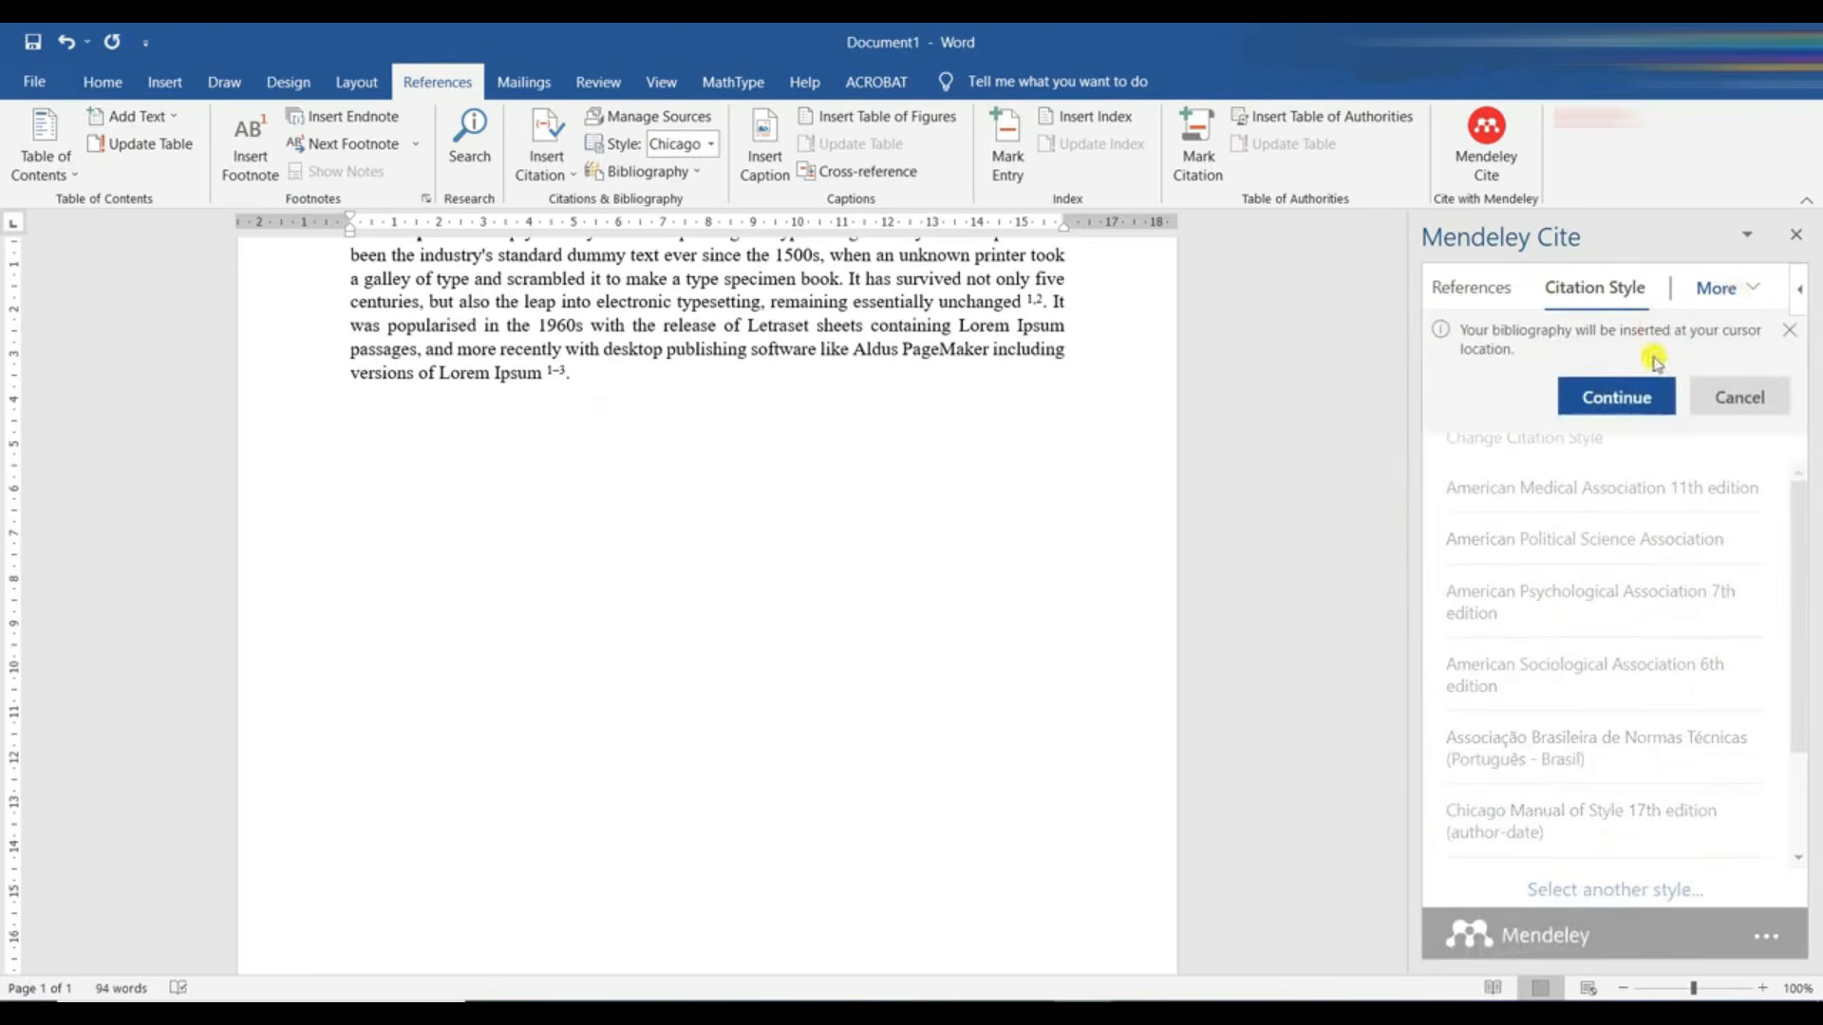
click(1620, 397)
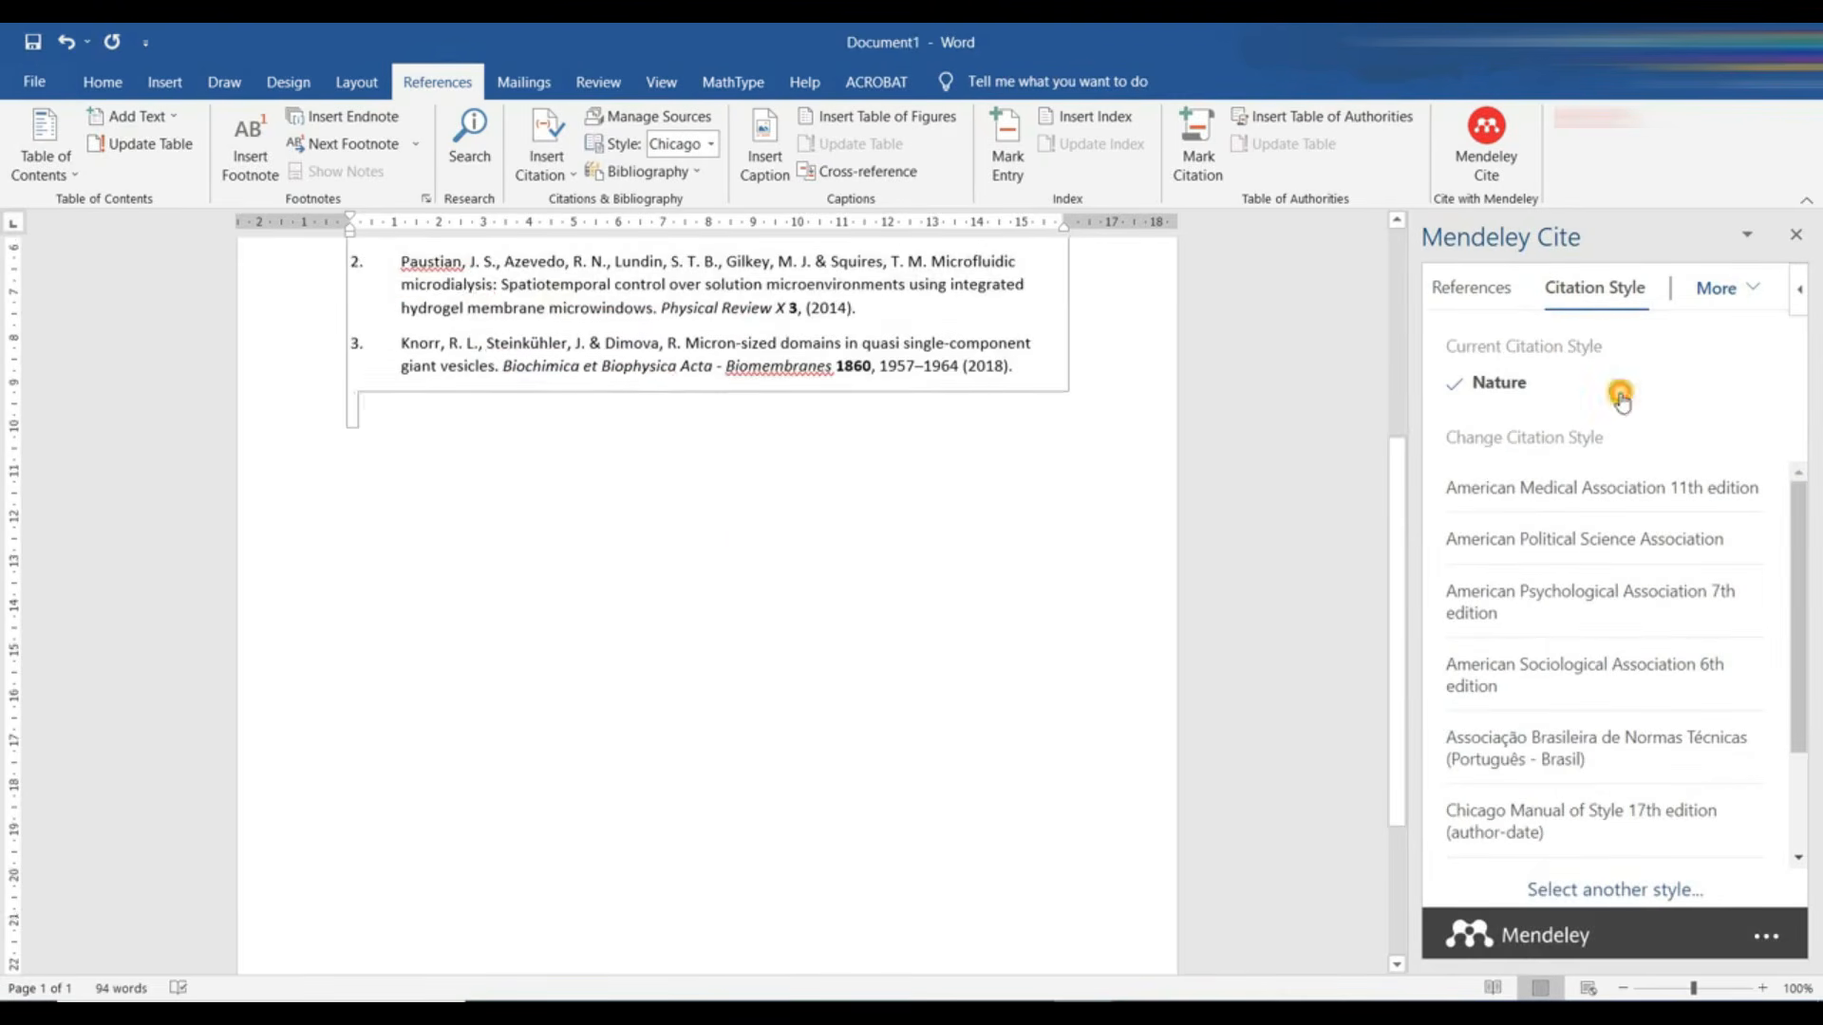
scroll(902, 788, up, 3)
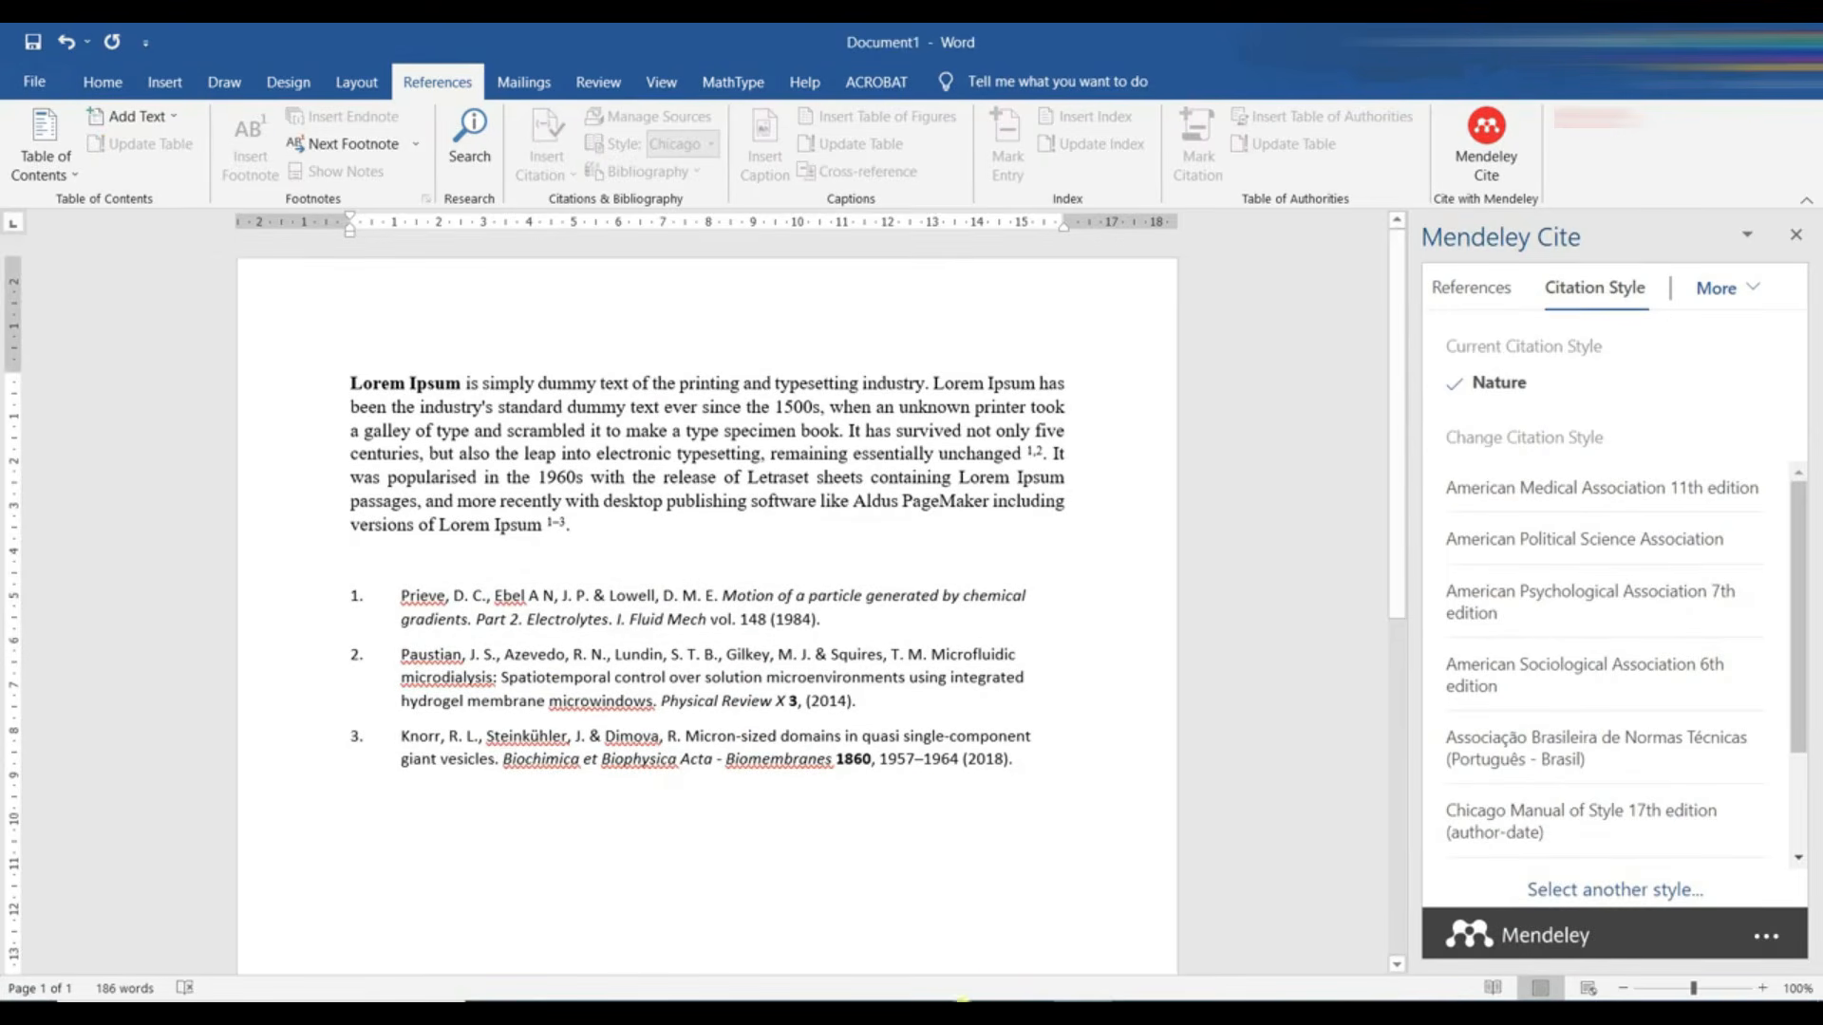
- Switch to Mendeley Reference Manager and show its options for installing add-ons and searching for articles online
click(963, 1010)
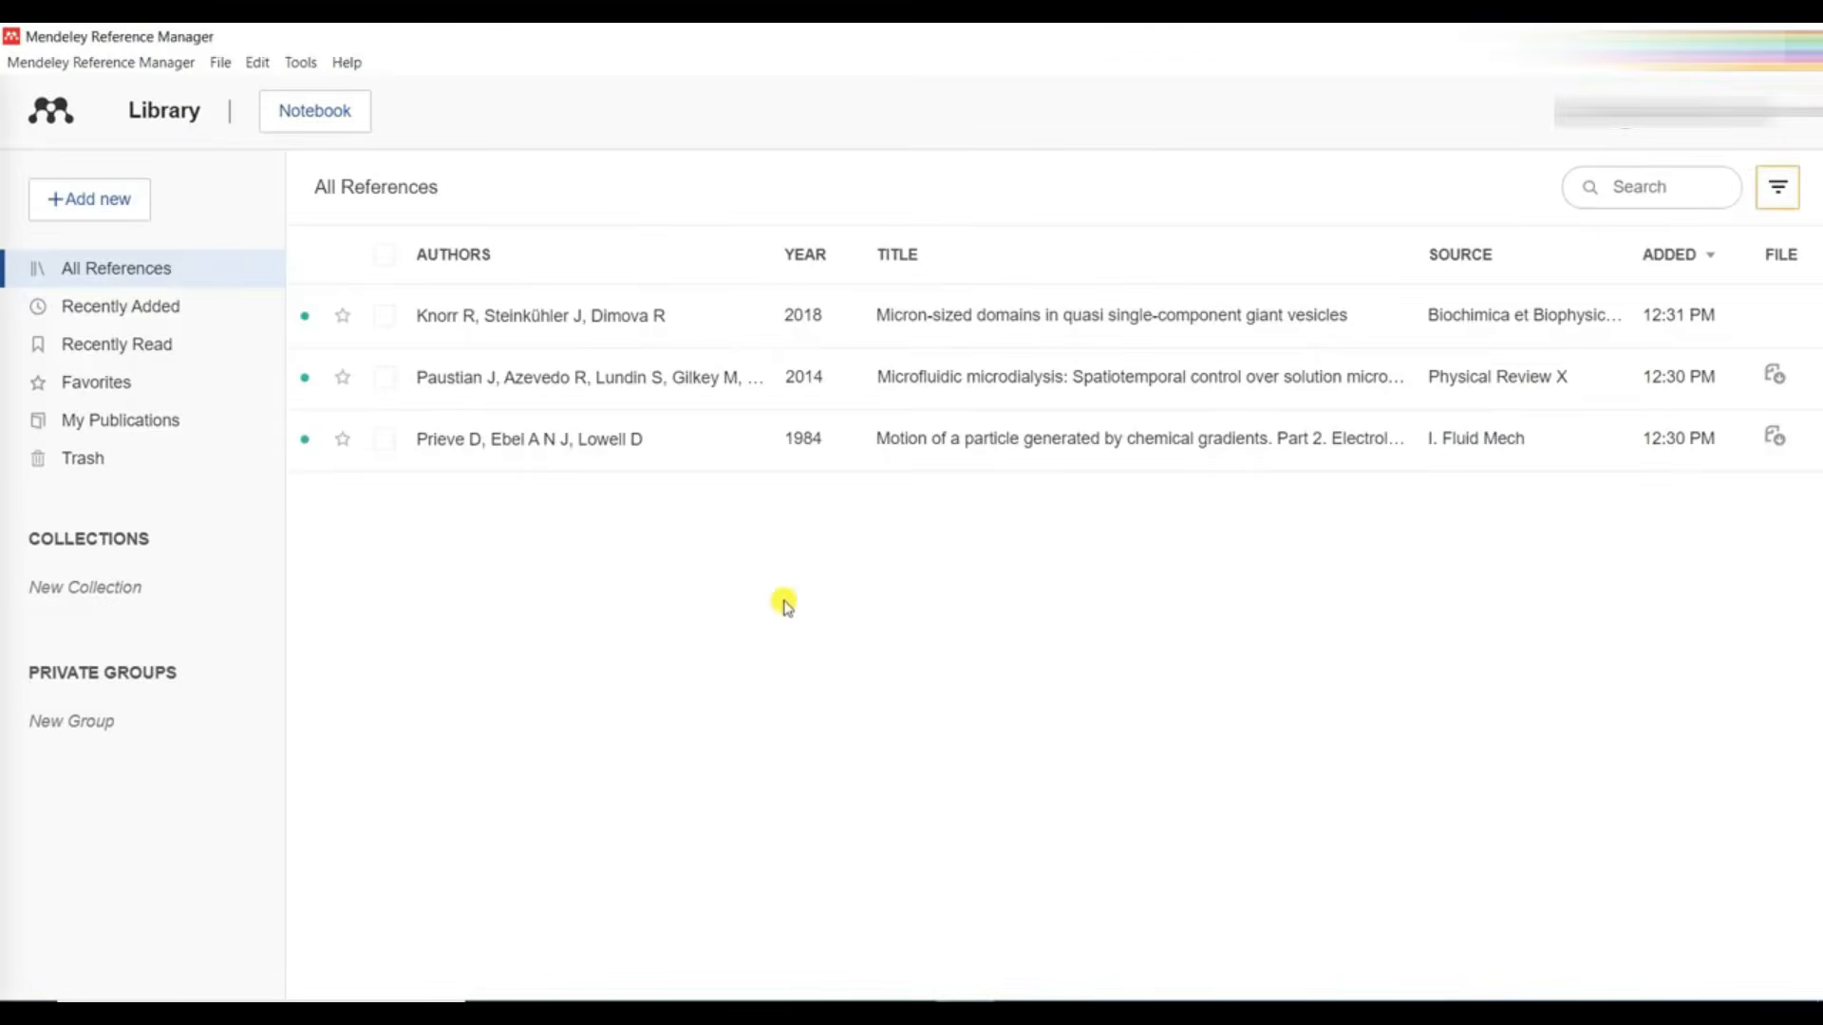
click(300, 61)
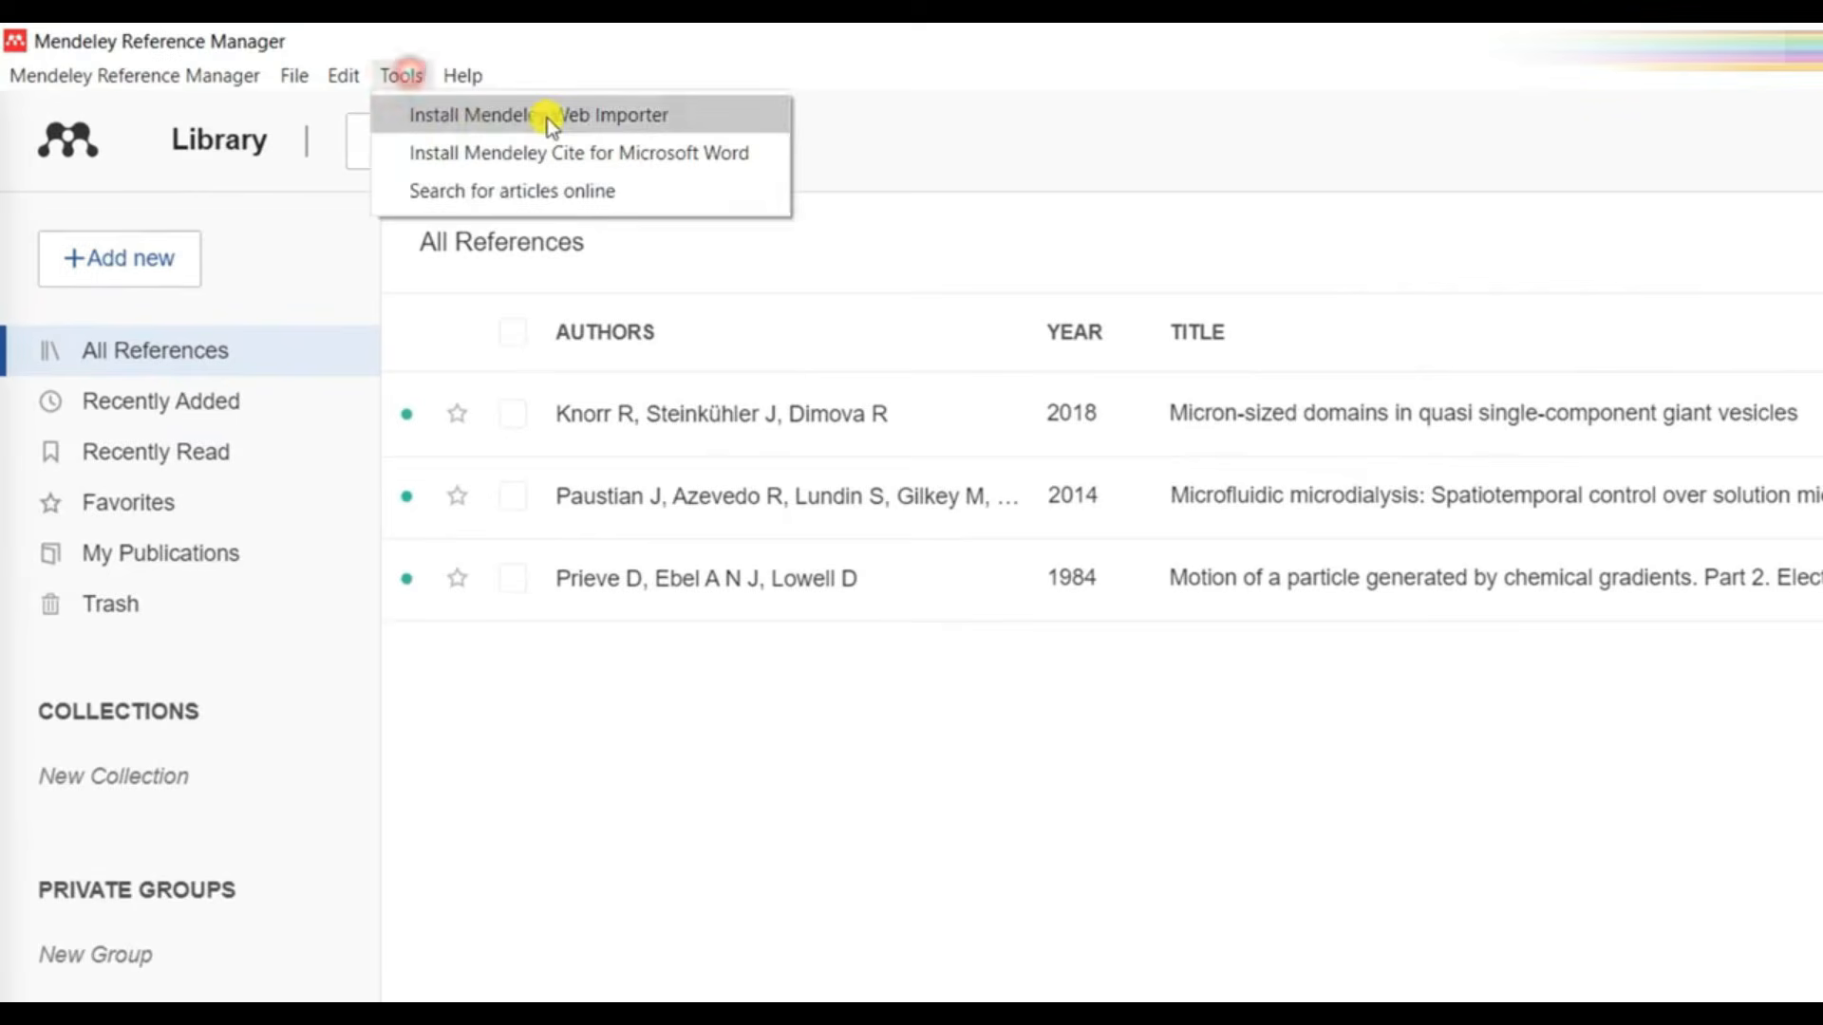